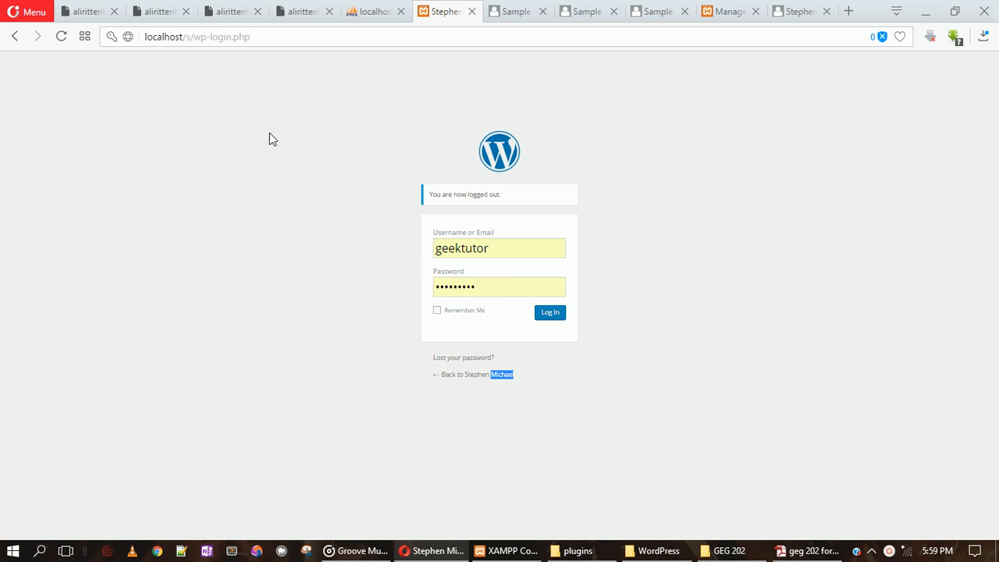
# - Load the site's front page at localhost/s/ and look over its posts and sidebar widgets
pyautogui.moveTo(197, 37); pyautogui.dragTo(339, 37)
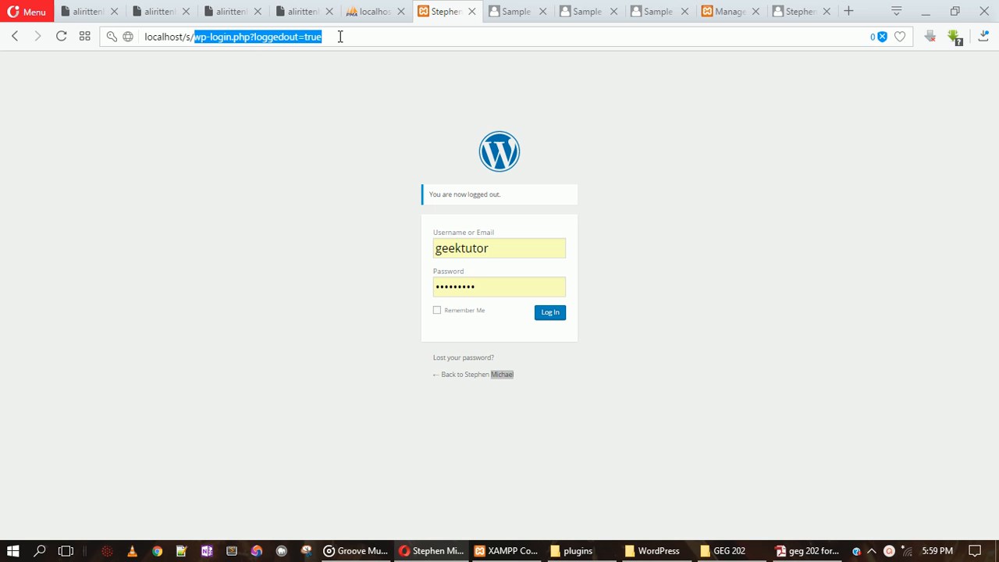
pyautogui.press('BackSpace')
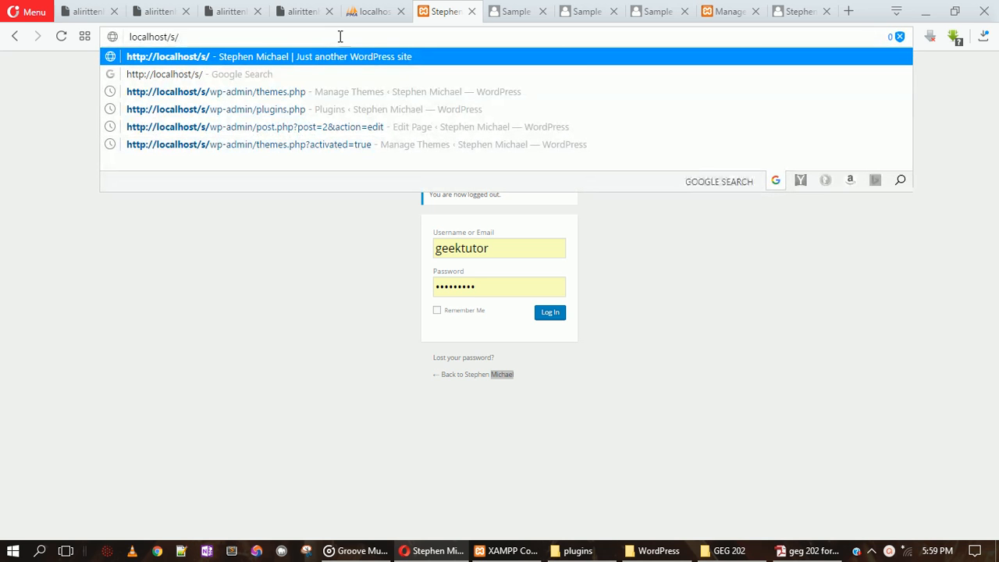
pyautogui.press('Return')
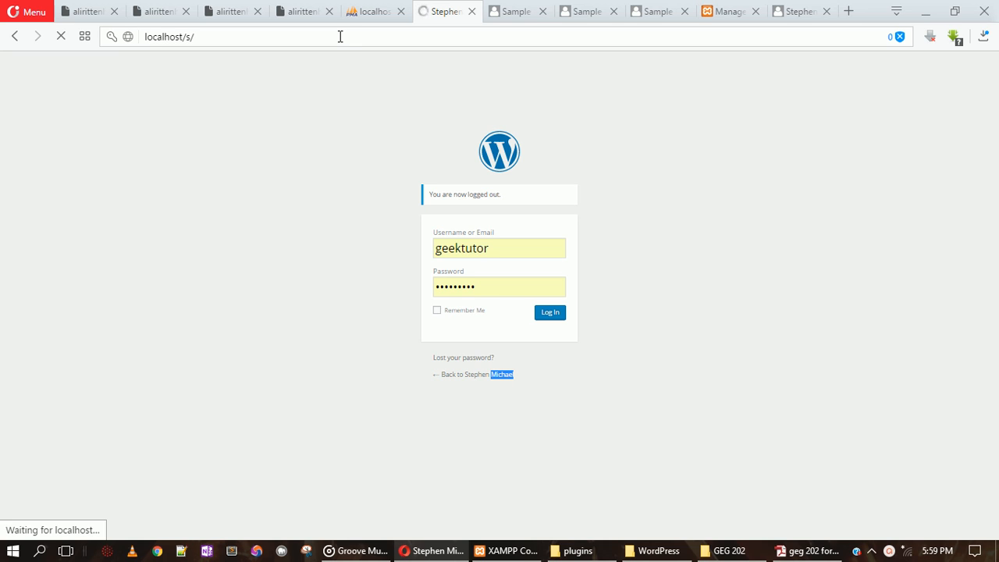
pyautogui.click(340, 37)
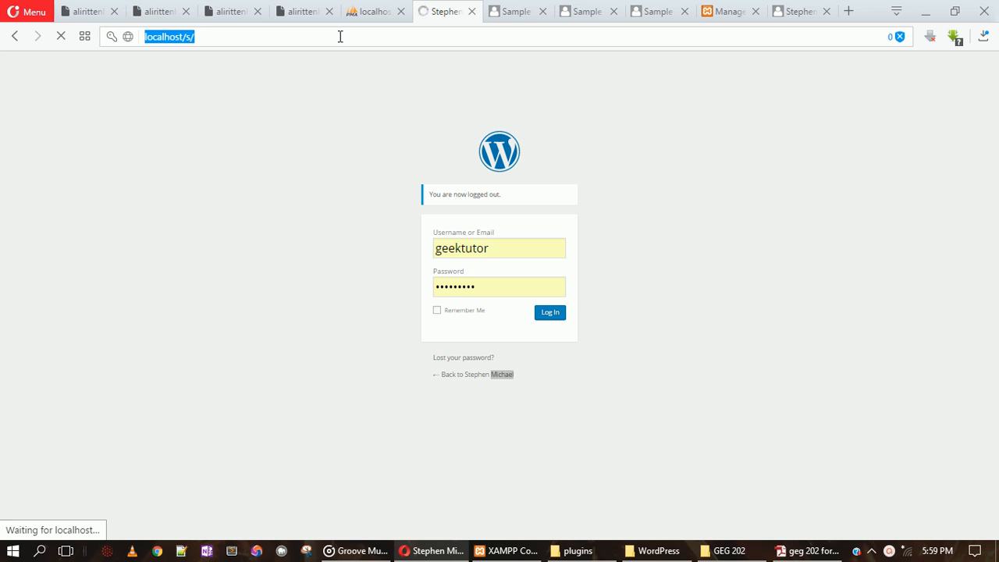
pyautogui.click(510, 91)
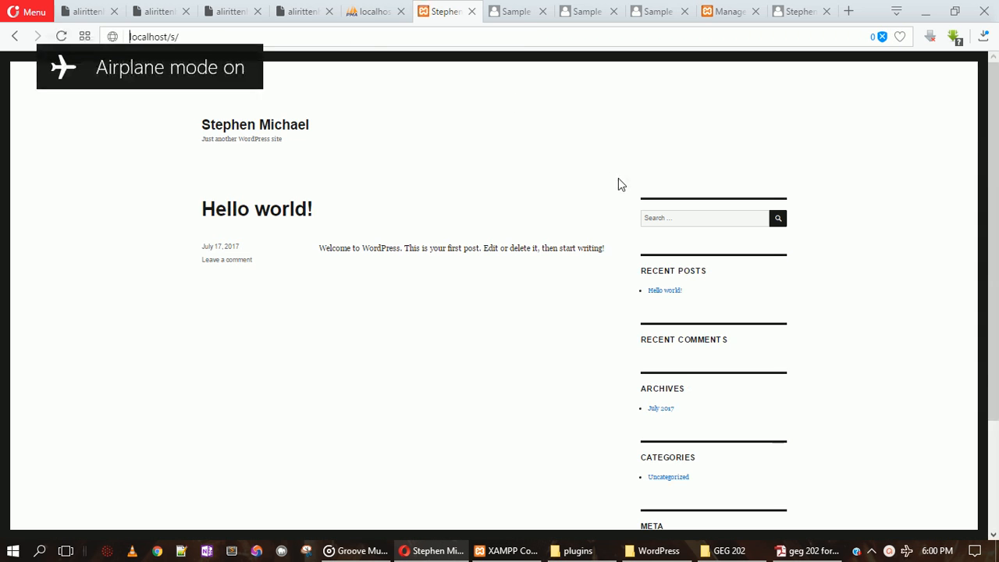
pyautogui.scroll(-2, 619, 178)
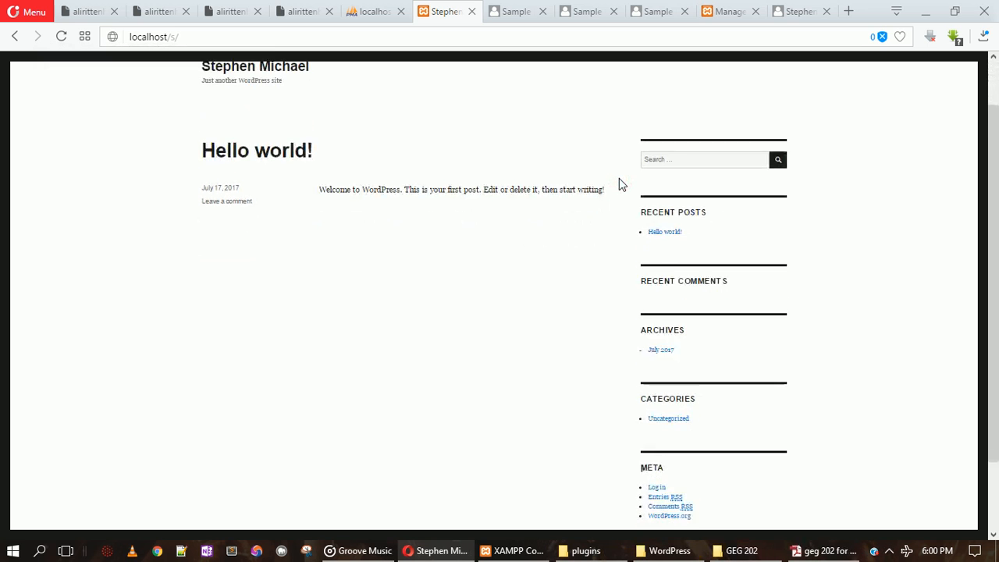
pyautogui.scroll(-2, 619, 178)
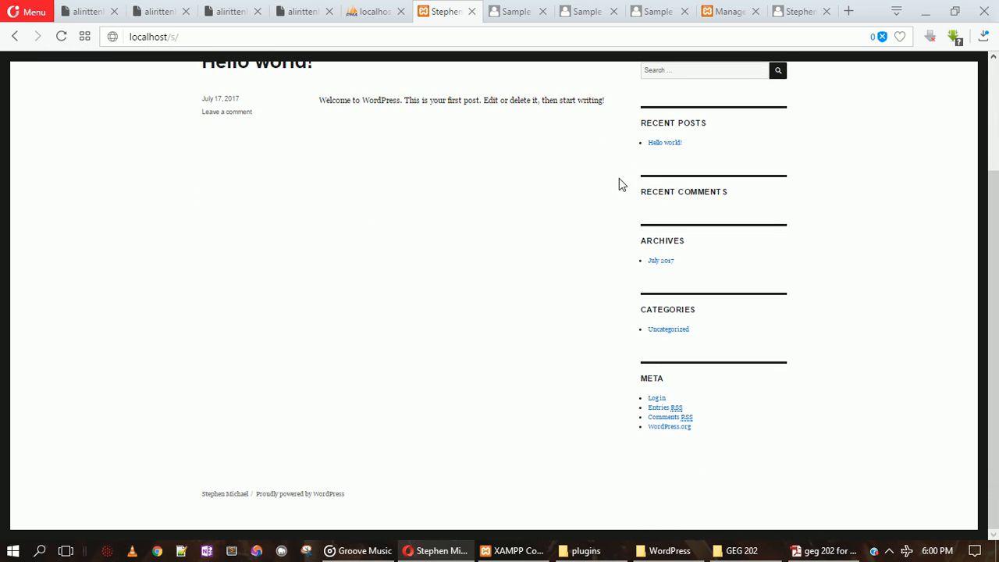
pyautogui.scroll(4, 618, 178)
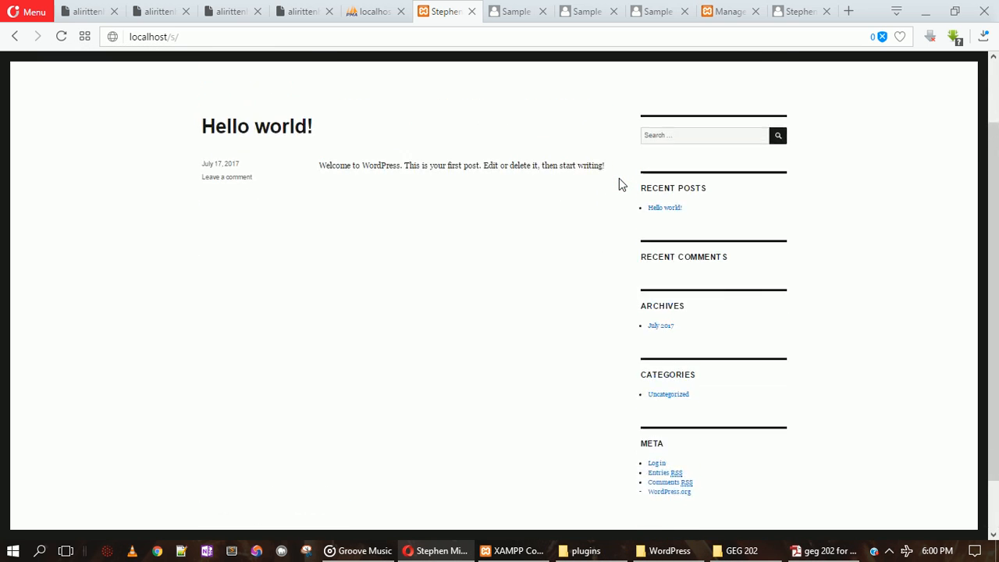
# - Go to localhost/s/wp-admin and log in to the dashboard with the prefilled credentials
pyautogui.click(444, 34)
pyautogui.click(444, 34)
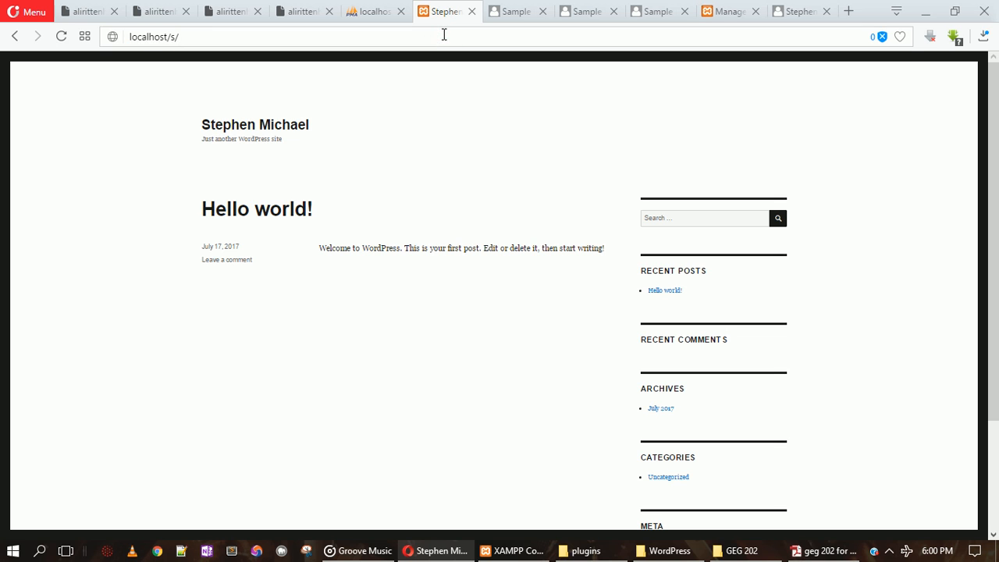
pyautogui.write('wp')
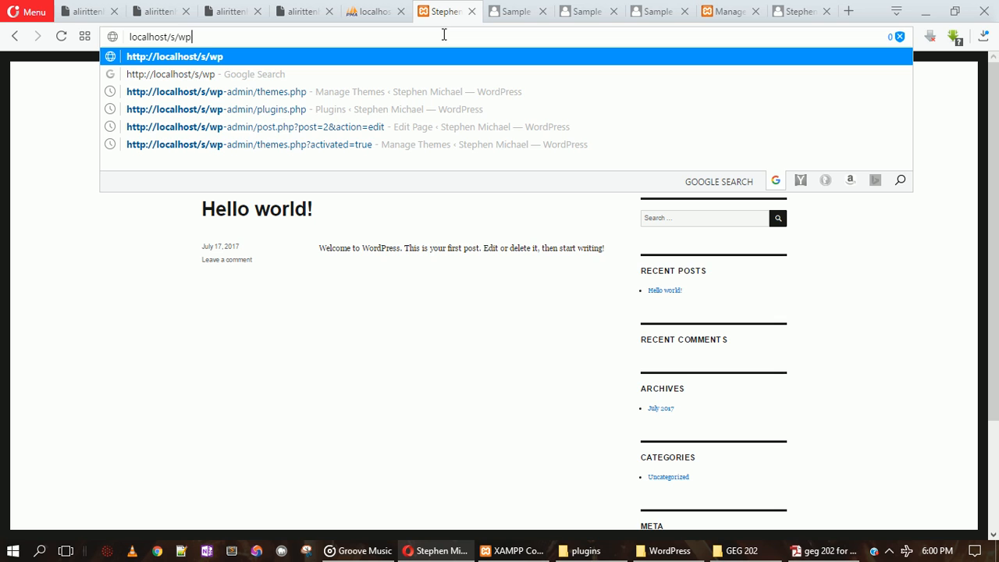
pyautogui.write('-')
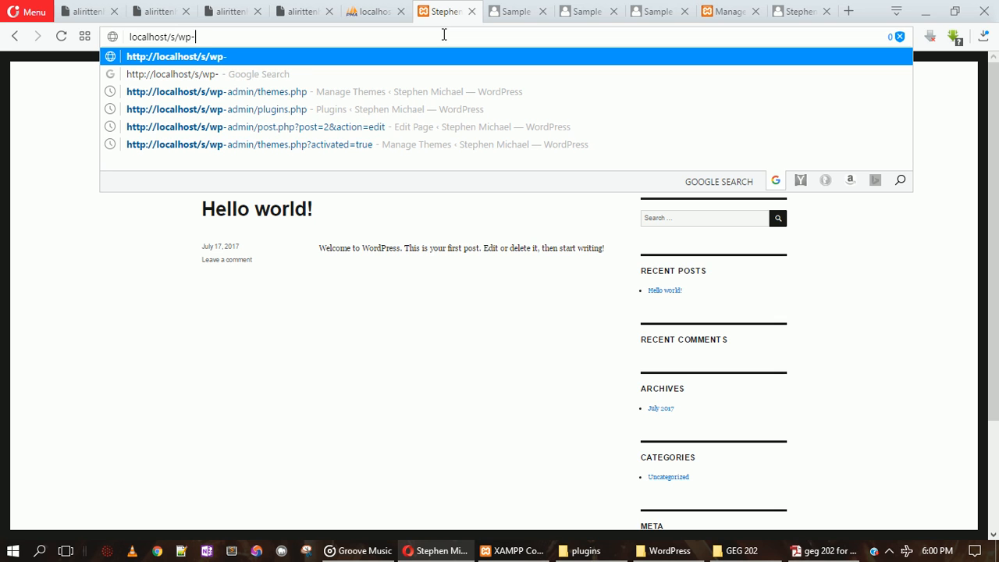
pyautogui.write('admin')
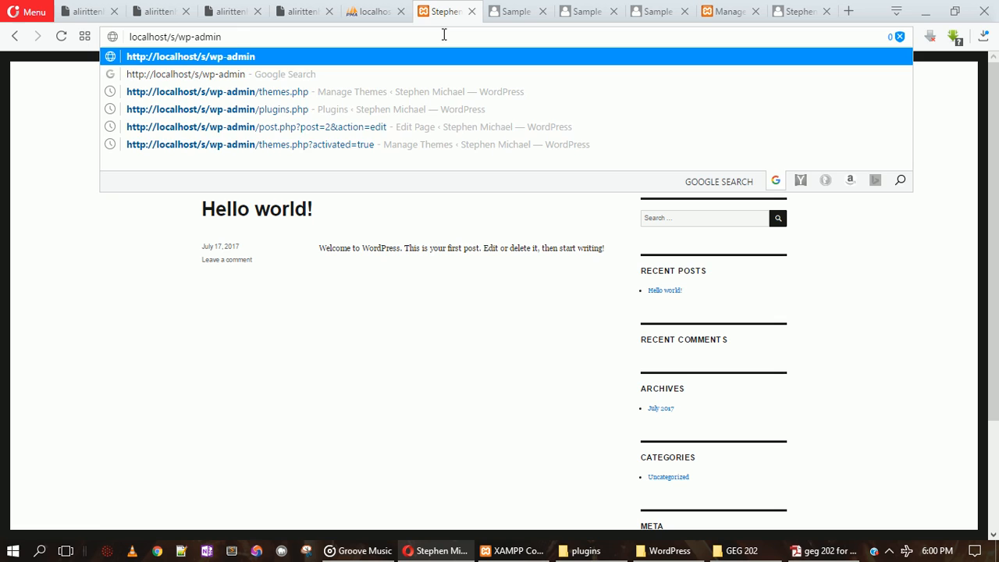
pyautogui.press('Return')
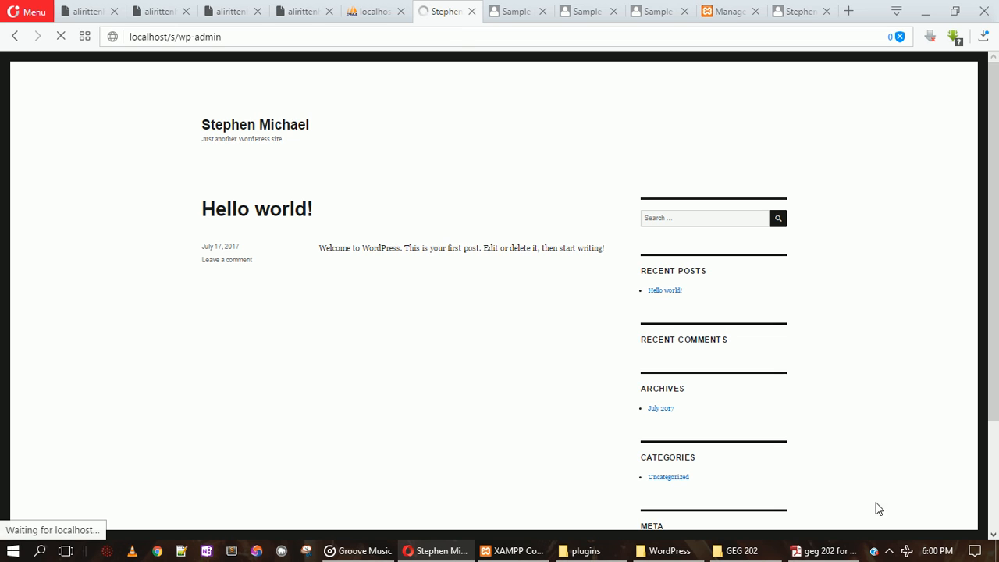
pyautogui.click(889, 550)
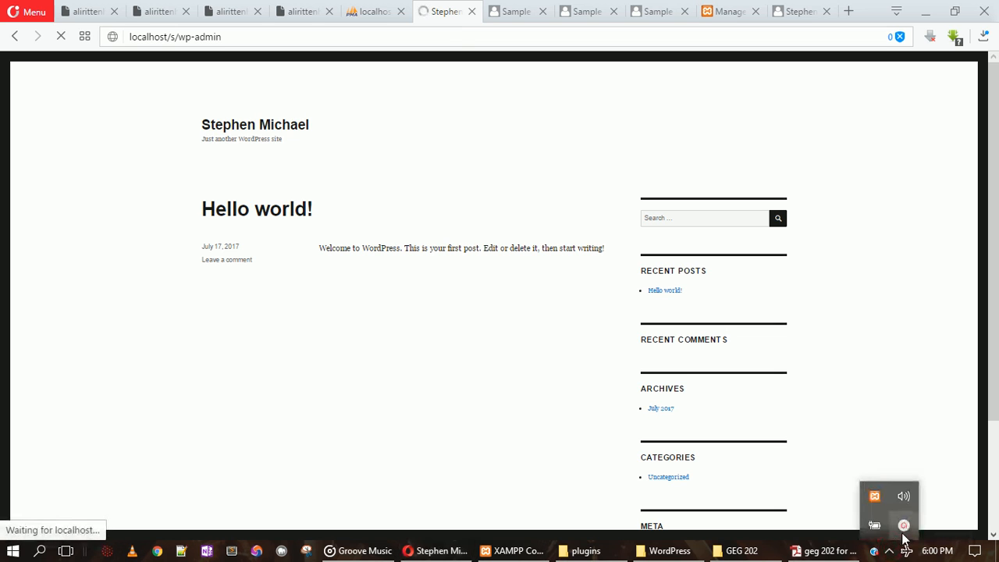
pyautogui.click(753, 450)
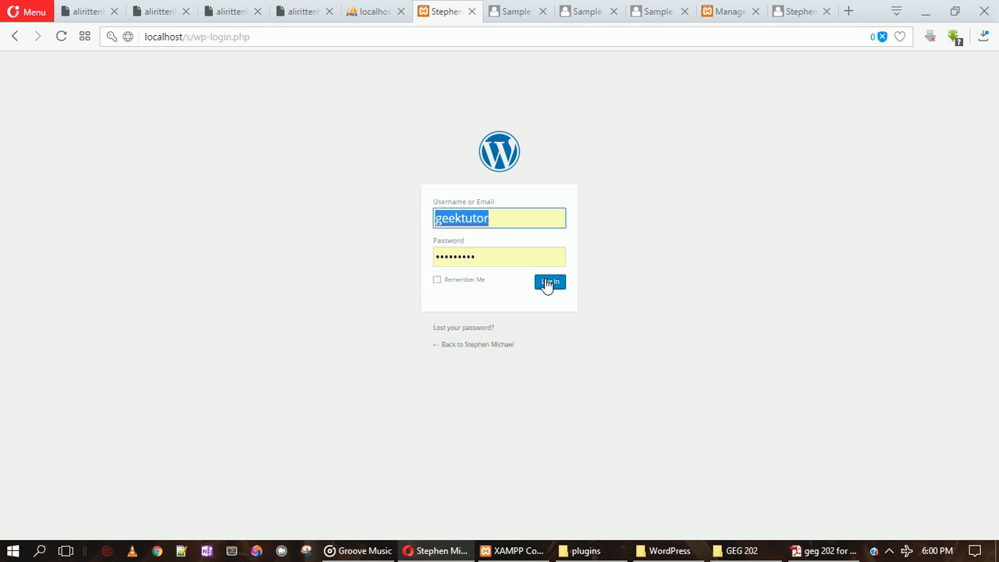
pyautogui.click(547, 284)
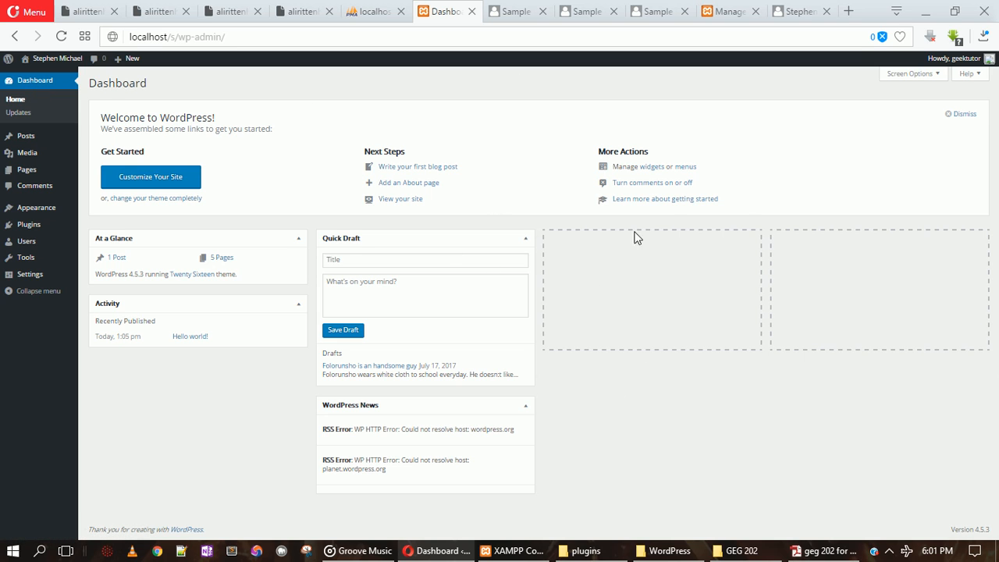
# - Open the draft post from the list of all posts for editing
pyautogui.moveTo(27, 125)
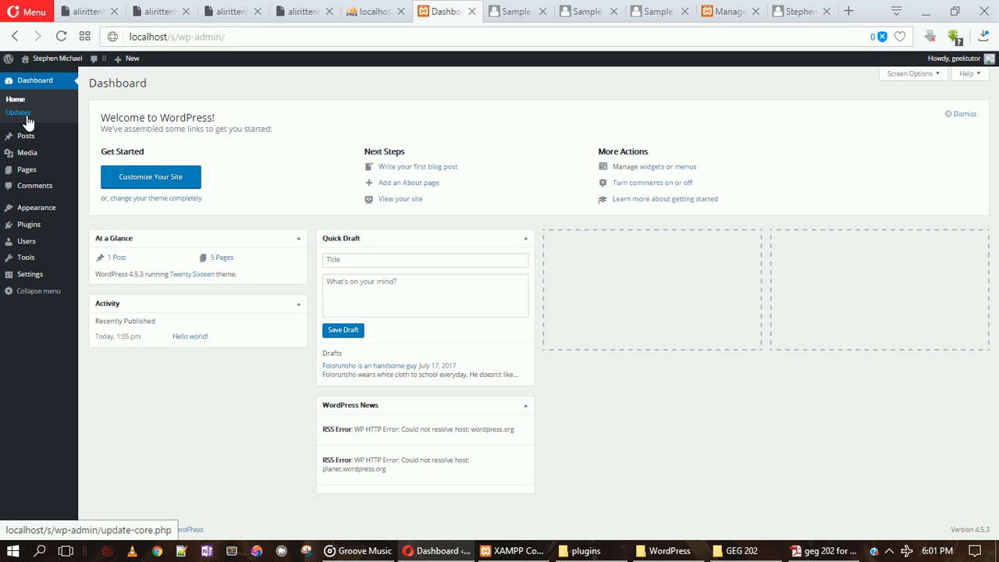
pyautogui.moveTo(31, 214)
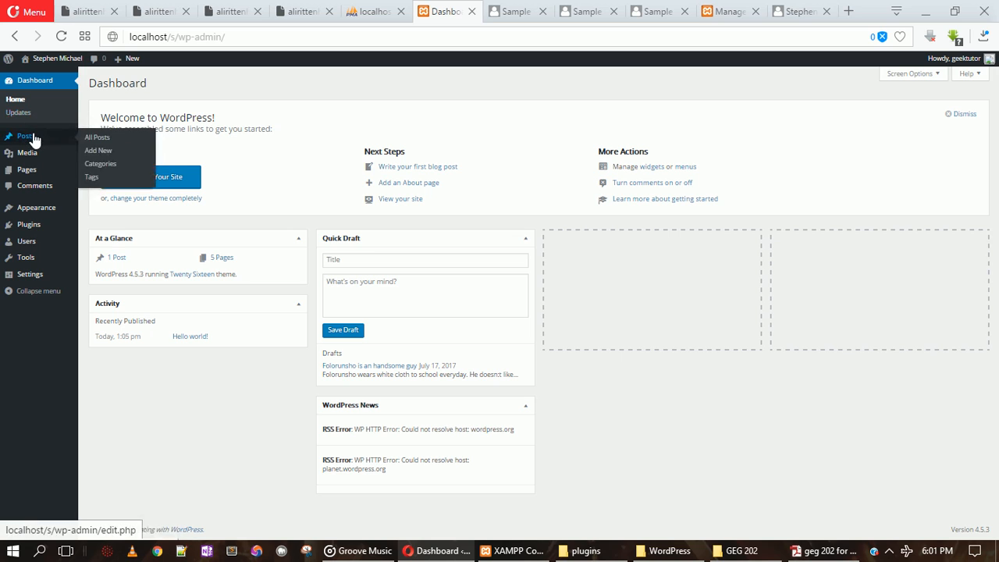
pyautogui.click(35, 138)
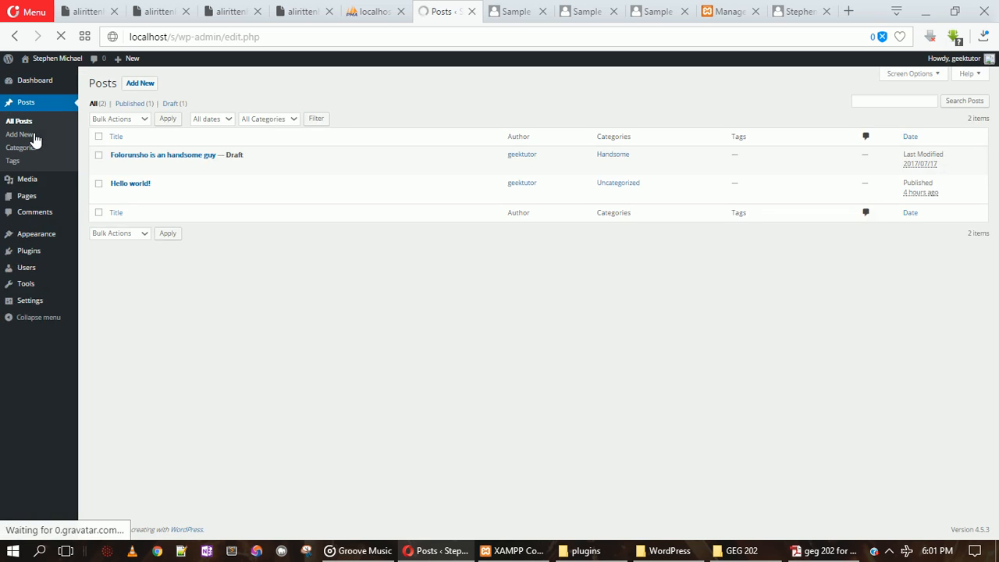
pyautogui.moveTo(118, 168)
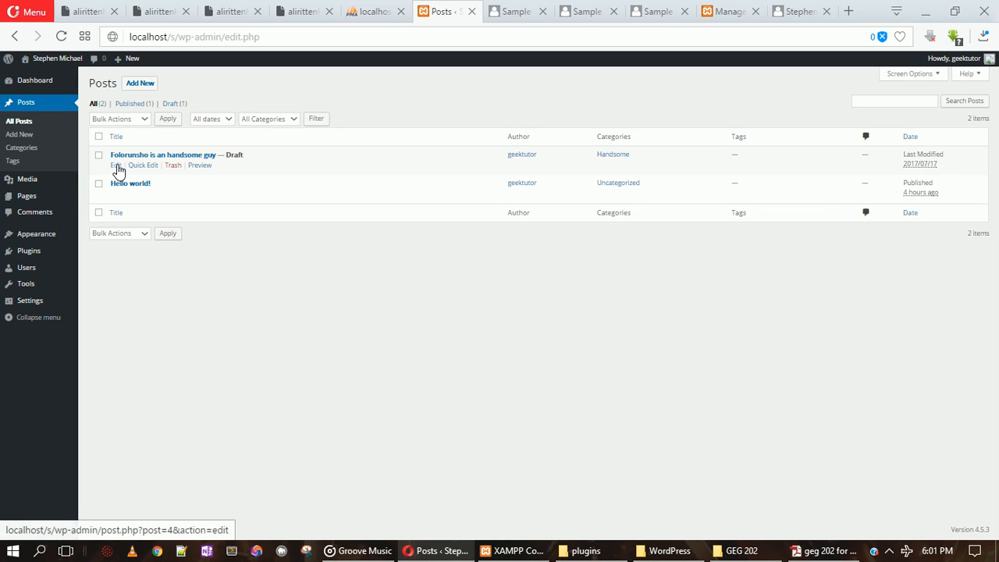
pyautogui.click(116, 165)
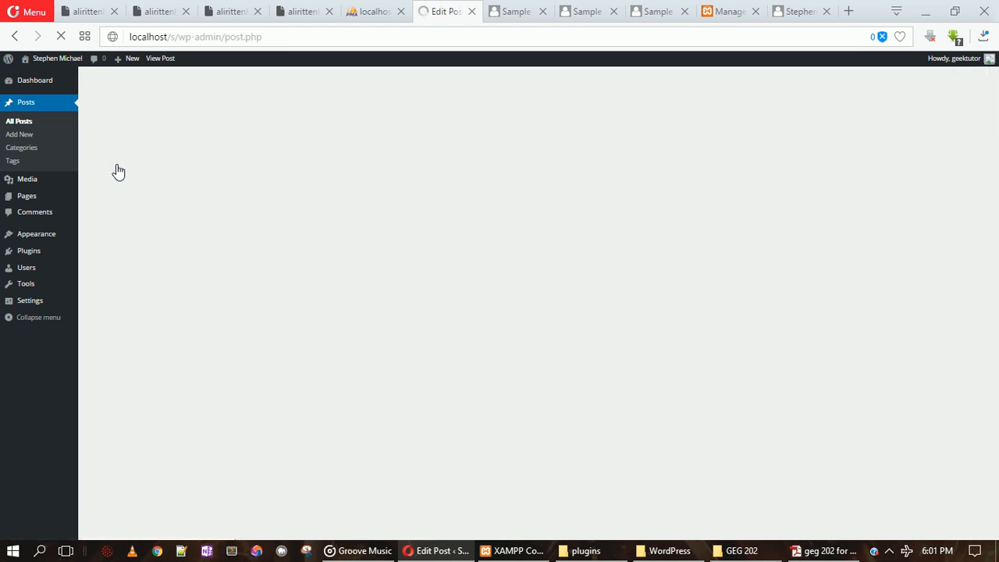
# - Add an empty line below the post's body text and correct the contraction to "doesn't"
pyautogui.click(270, 103)
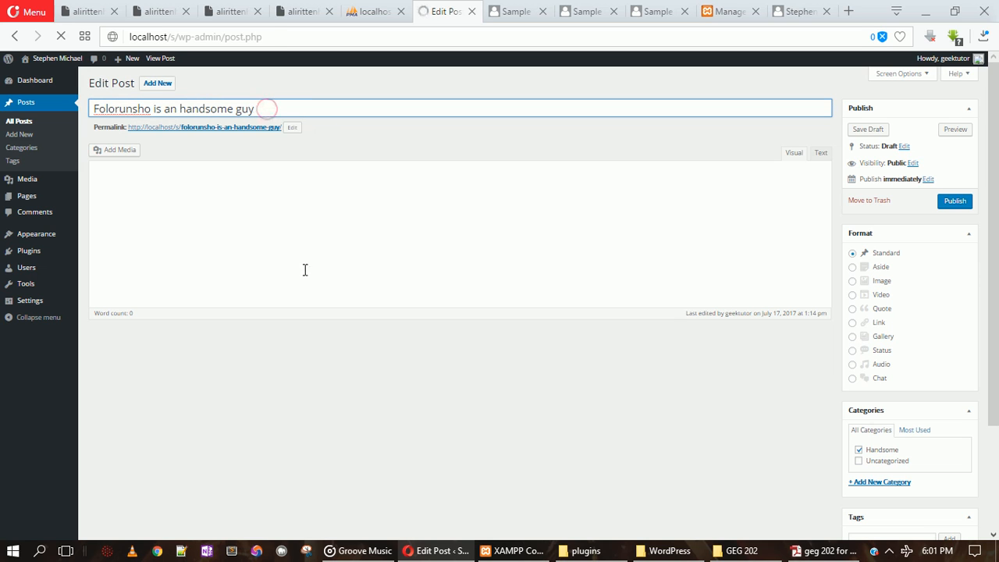
pyautogui.click(315, 230)
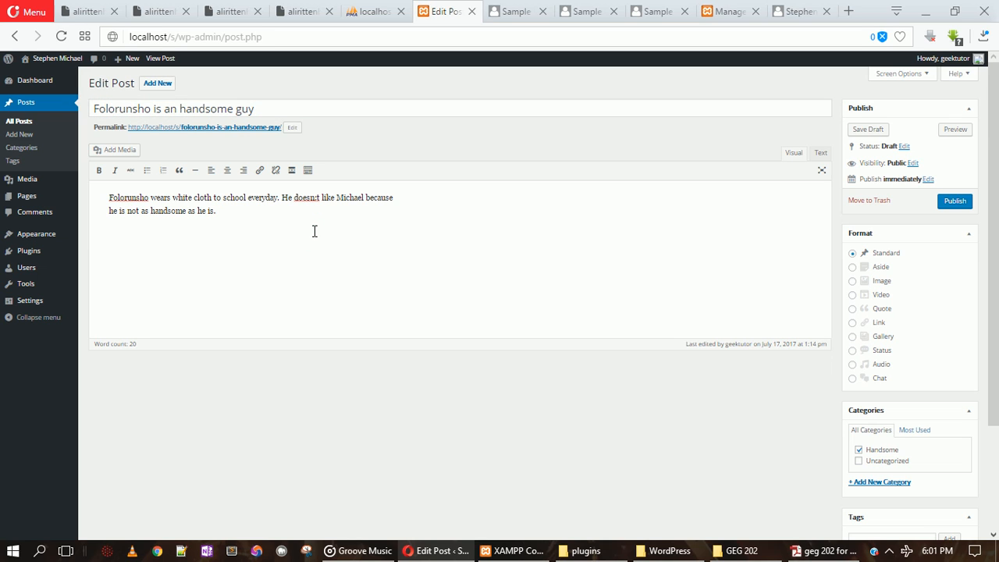
pyautogui.press('Return')
pyautogui.press('Return')
pyautogui.press('BackSpace')
pyautogui.click(318, 200)
pyautogui.press('BackSpace')
pyautogui.write("'")
pyautogui.click(443, 252)
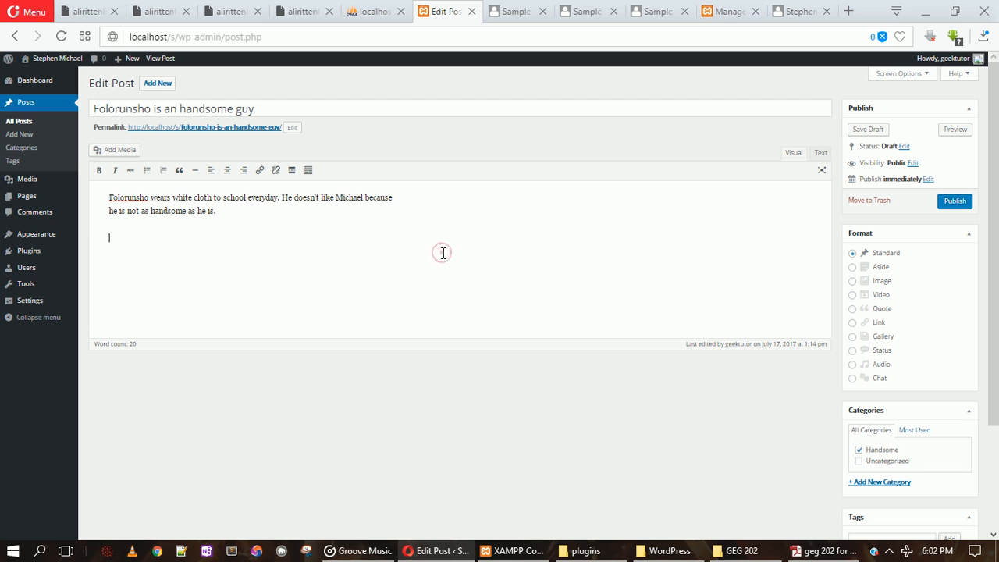
pyautogui.hotkey('ctrl', 'a')
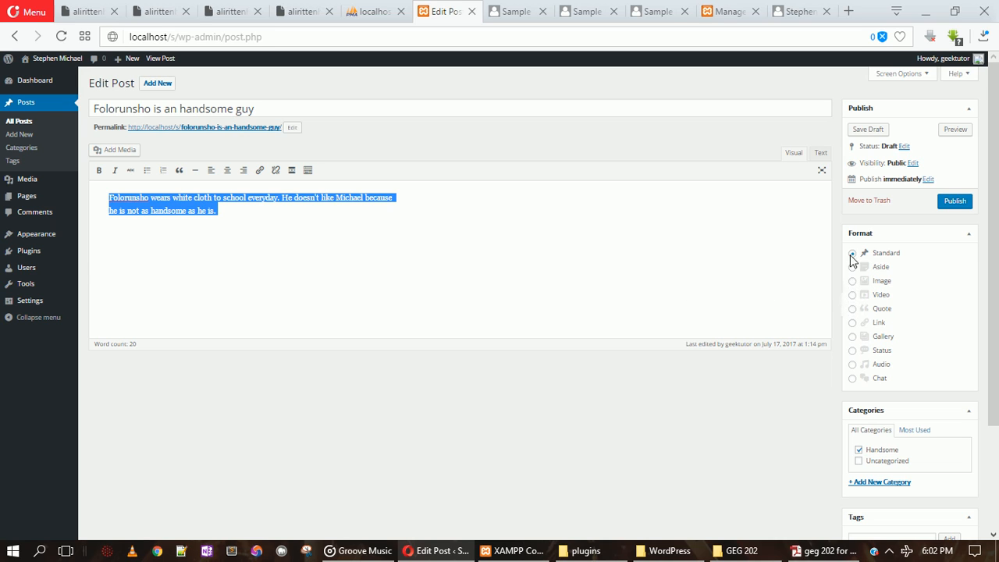
# - Schedule the post's publication for August by changing the publish month to 08-Aug
pyautogui.click(928, 179)
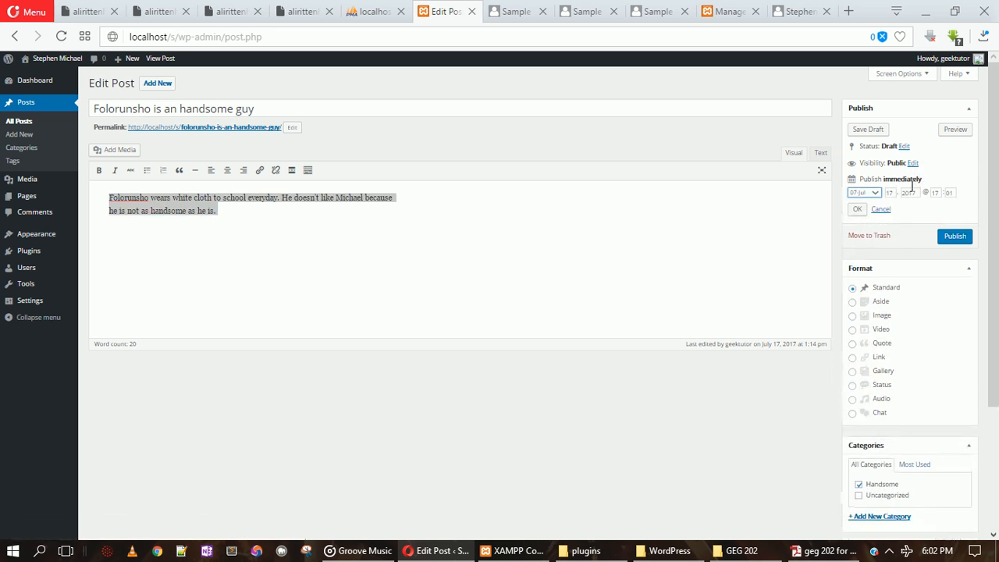
pyautogui.click(875, 193)
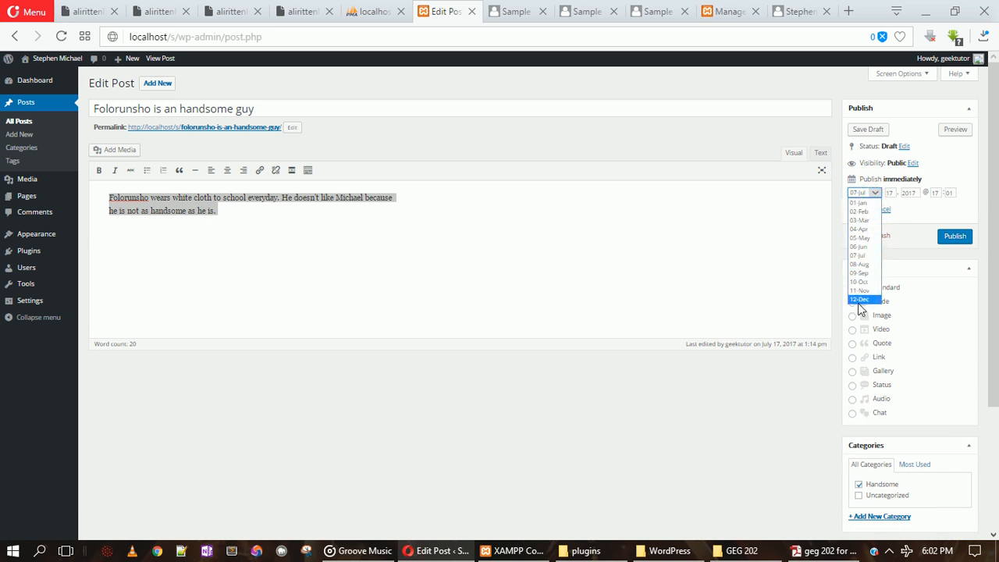
pyautogui.click(859, 265)
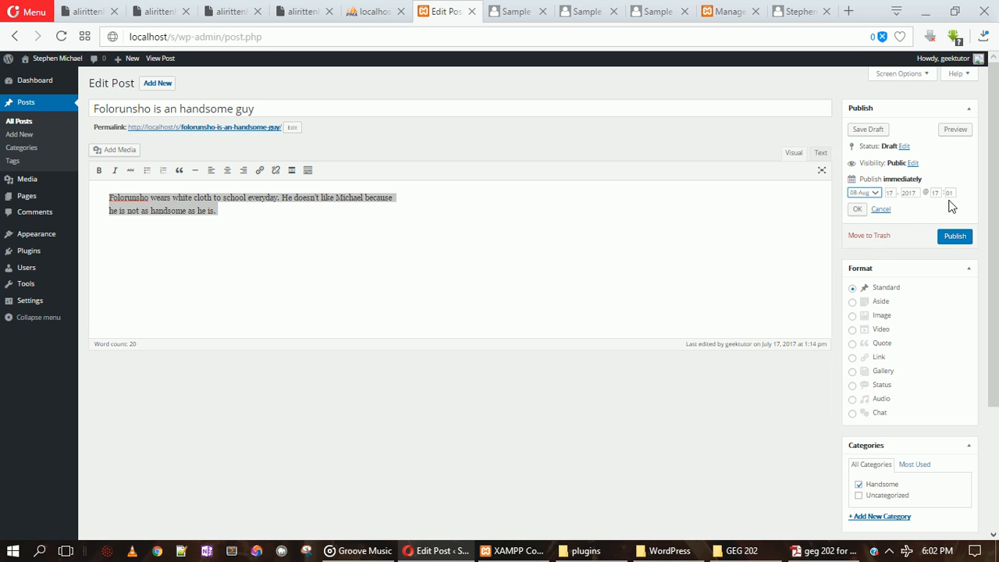
pyautogui.click(859, 211)
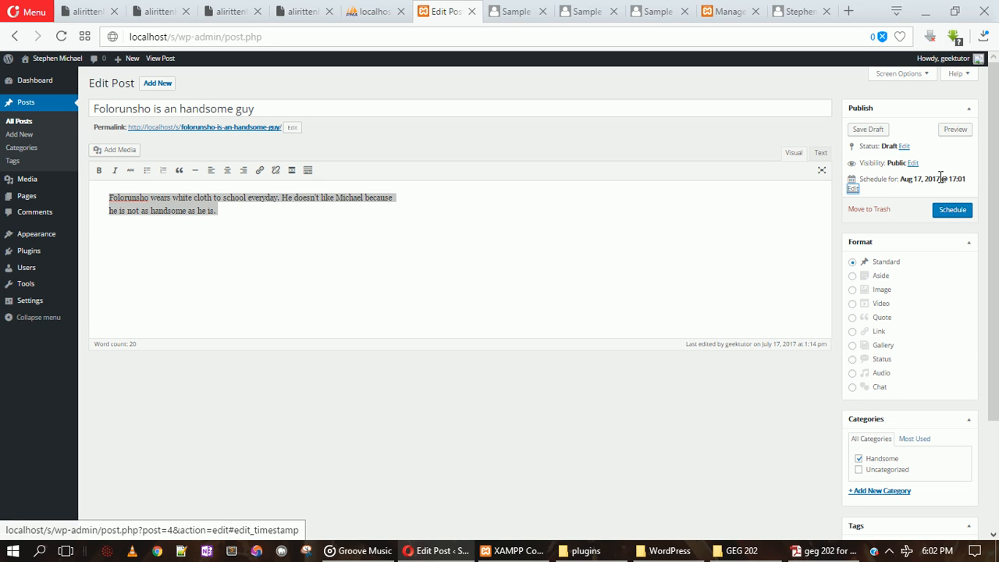
# - Set the post's status to Pending Review
pyautogui.click(904, 146)
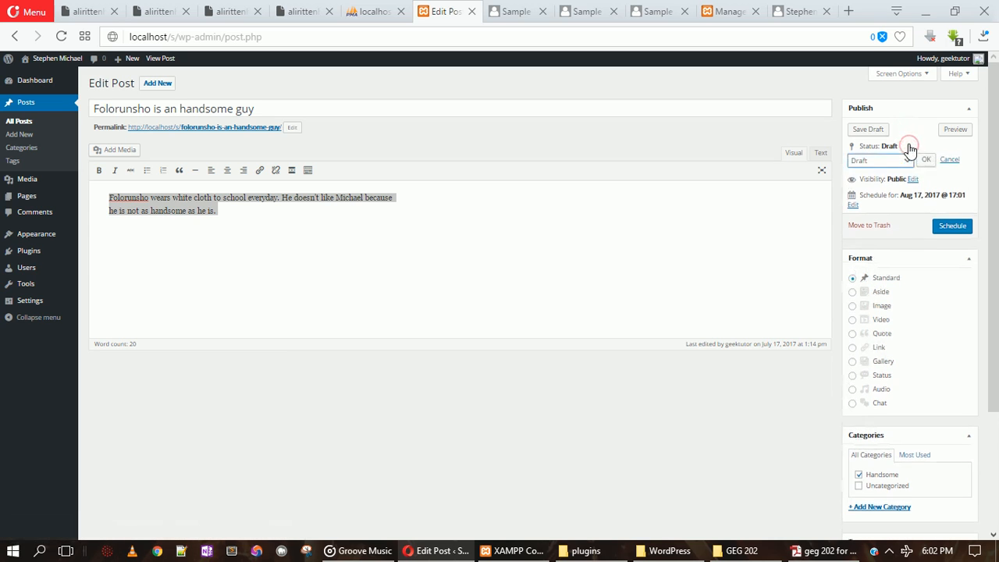
pyautogui.click(890, 160)
pyautogui.click(890, 161)
pyautogui.click(892, 161)
pyautogui.click(899, 172)
pyautogui.click(926, 160)
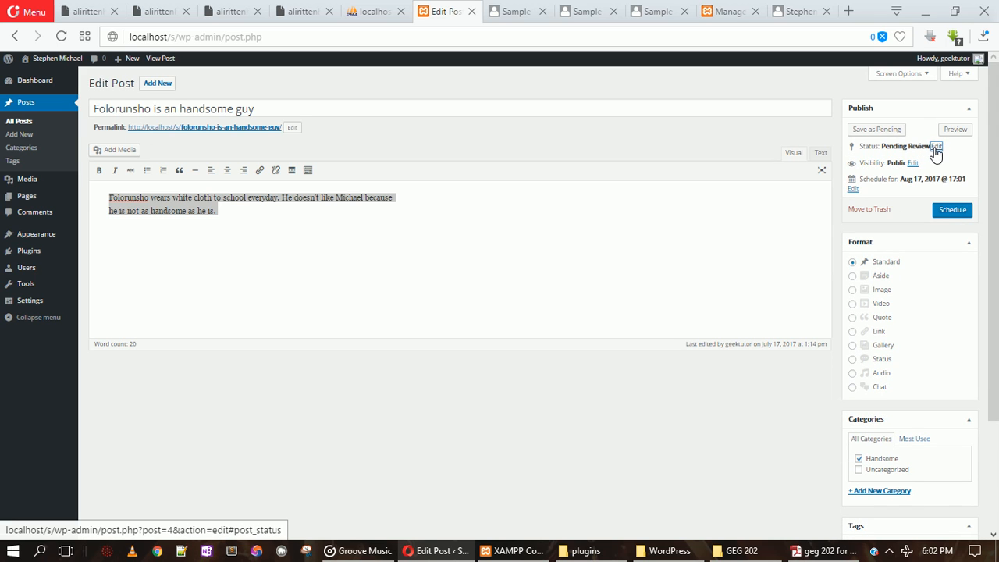
# - Add a new post category named "Electronic" without a parent category
pyautogui.moveTo(995, 234); pyautogui.dragTo(997, 297)
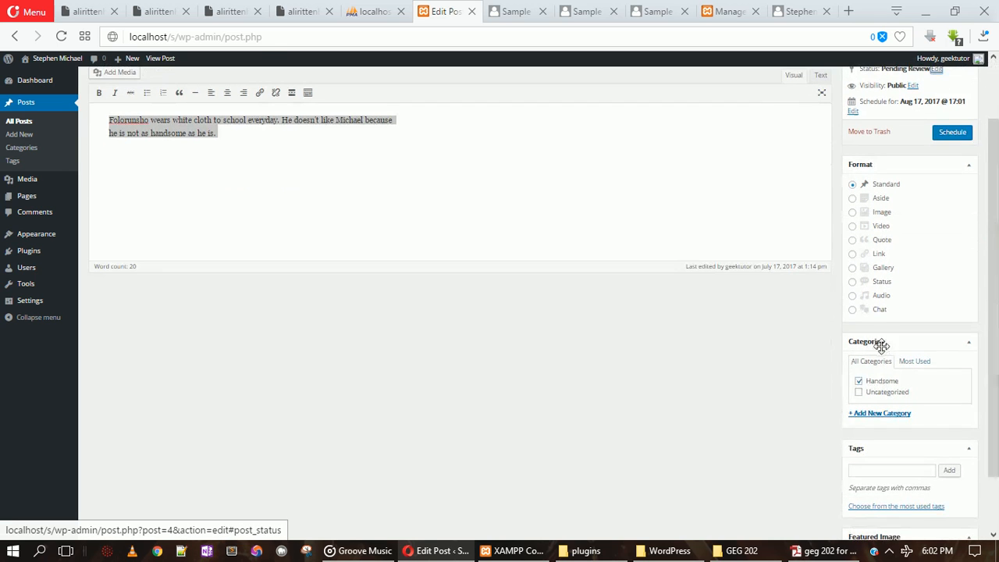
pyautogui.click(882, 414)
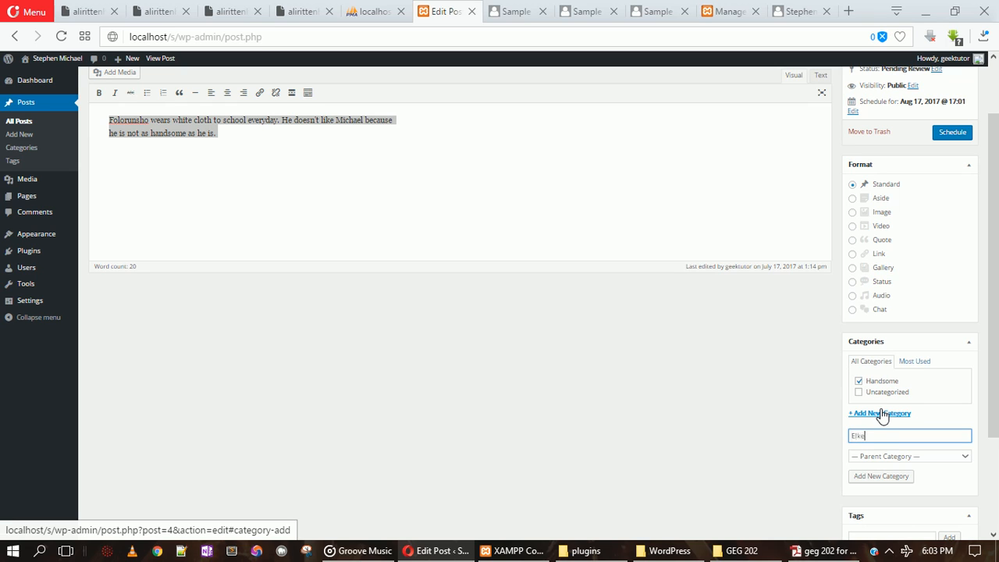
pyautogui.write('ron')
pyautogui.press('Left')
pyautogui.press('Left')
pyautogui.press('BackSpace')
pyautogui.press('Right')
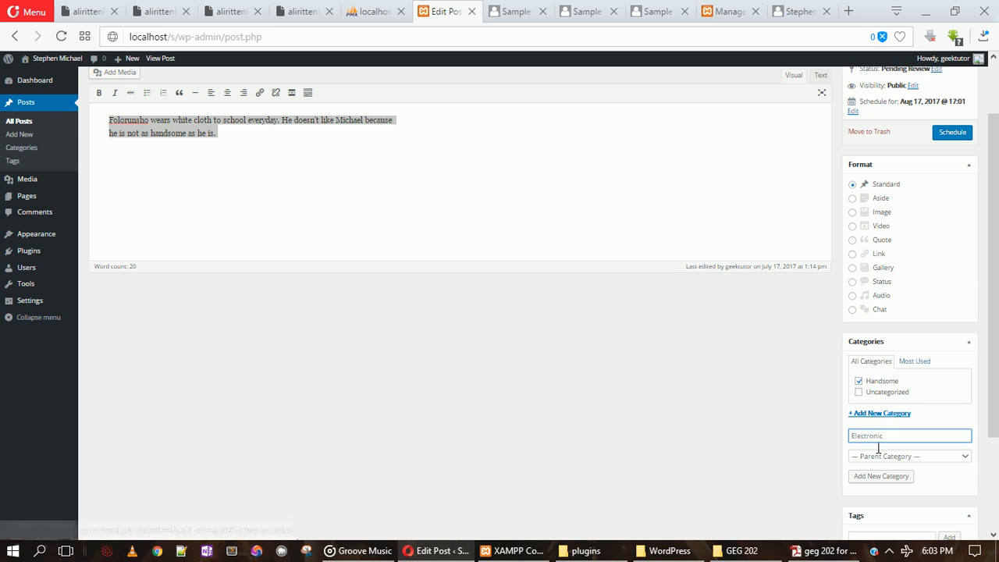
pyautogui.click(874, 478)
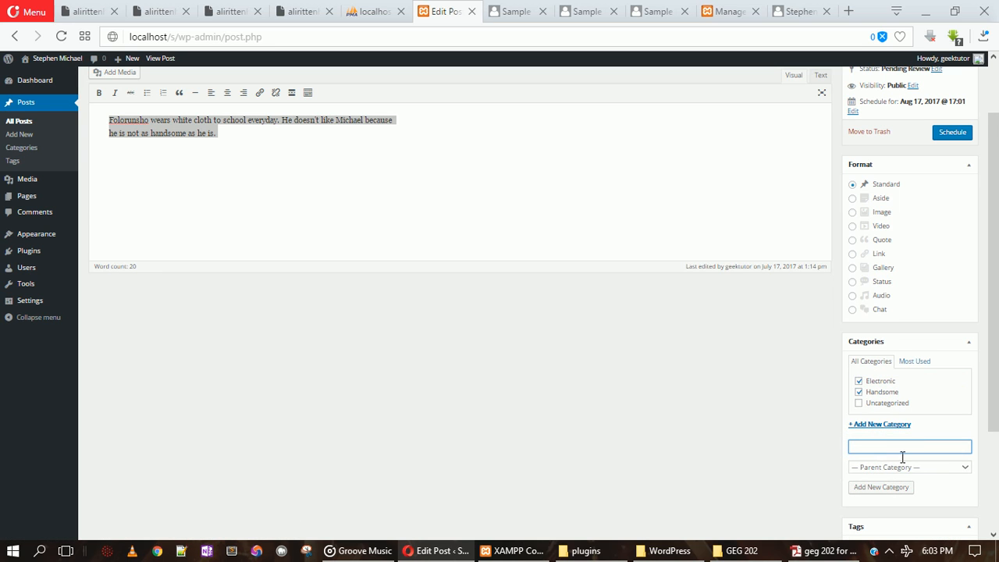
# - Add a new category named "TV" with Electronic as its parent category
pyautogui.write('GT')
pyautogui.write('V')
pyautogui.press('BackSpace')
pyautogui.press('BackSpace')
pyautogui.press('BackSpace')
pyautogui.write('TV')
pyautogui.click(871, 466)
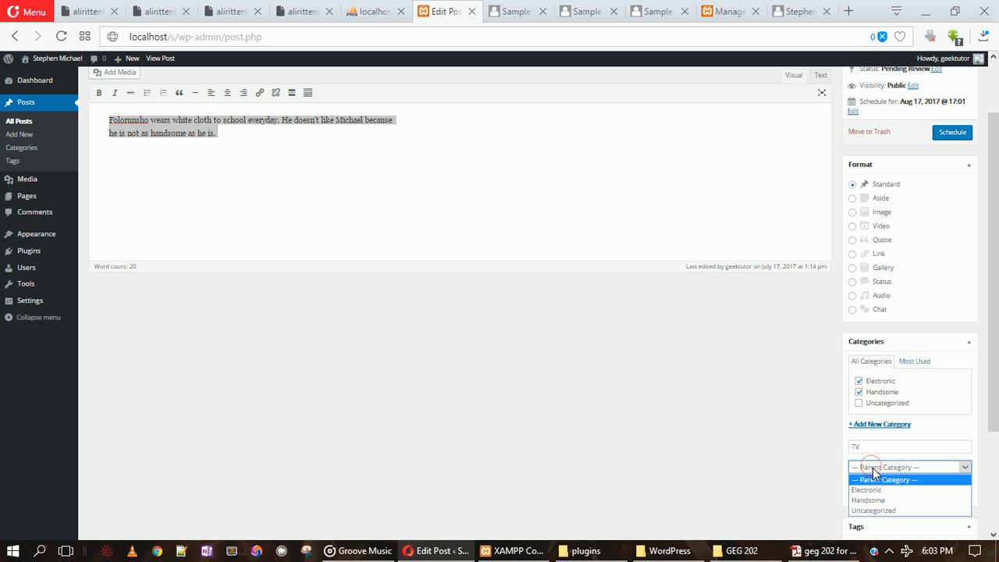
pyautogui.click(877, 490)
pyautogui.click(877, 489)
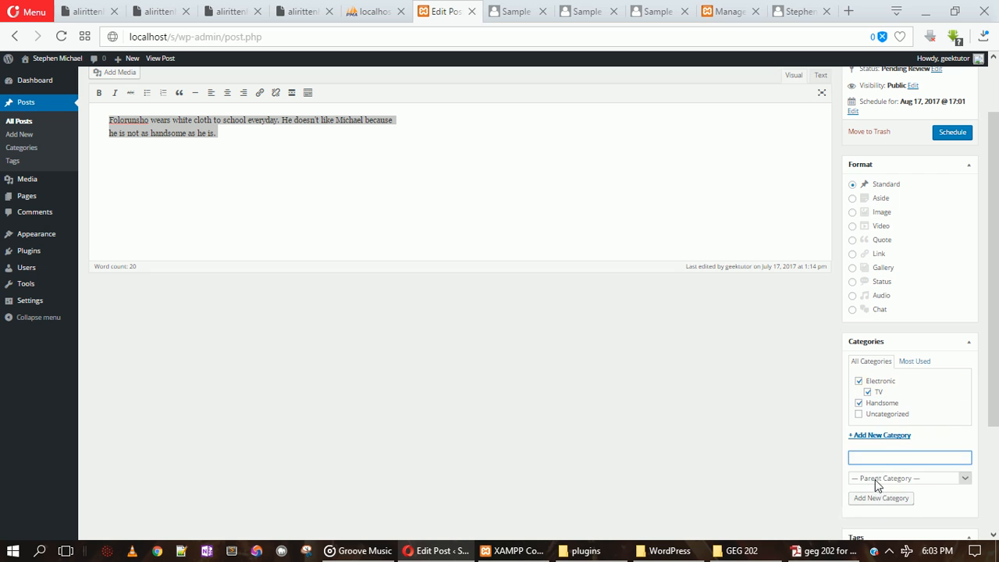
# - Add a new category named "Radio" without a parent, and select Electronic as the parent for another new category
pyautogui.write('Radio')
pyautogui.click(870, 498)
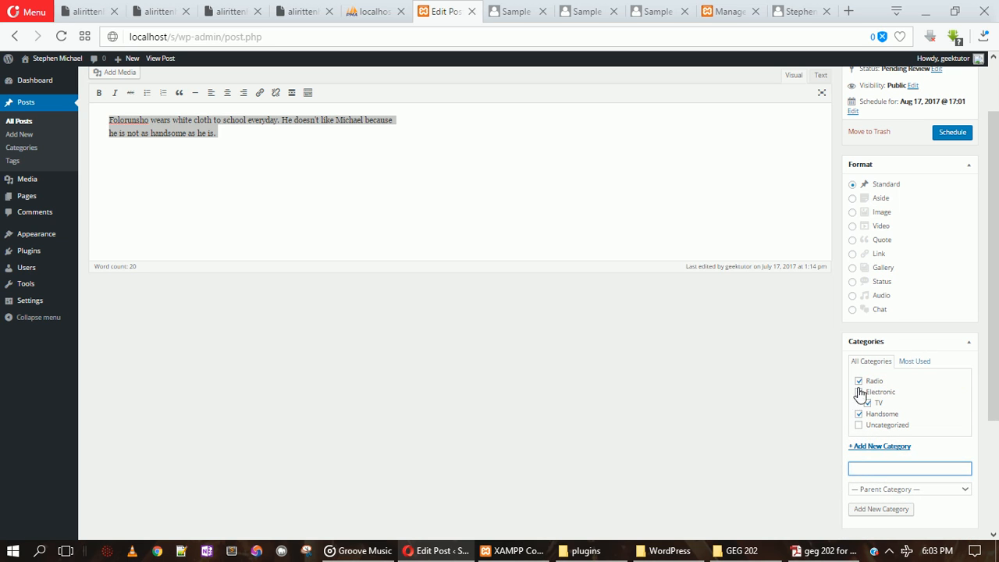
pyautogui.click(893, 489)
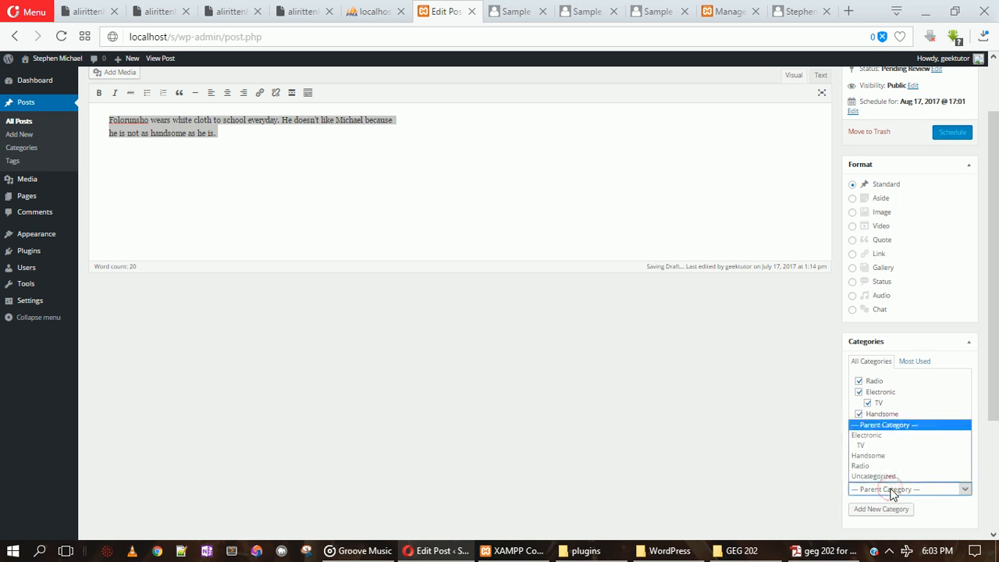
pyautogui.click(878, 435)
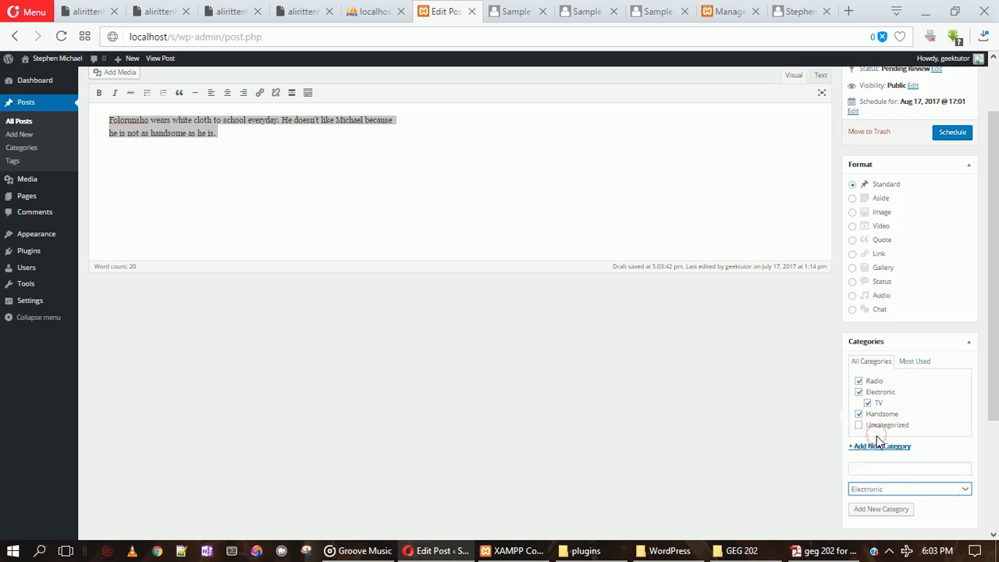
pyautogui.moveTo(988, 410); pyautogui.dragTo(988, 495)
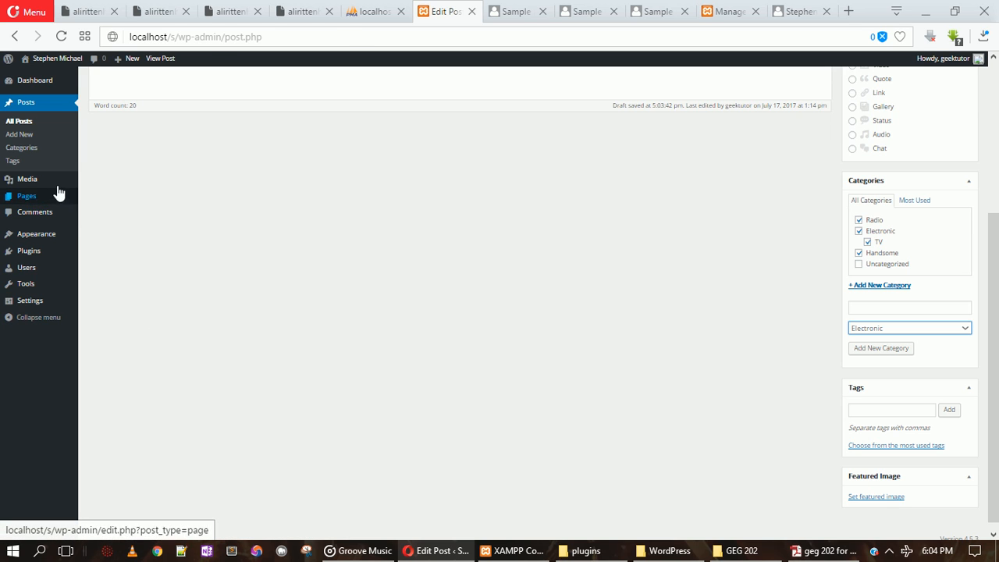
# - Leave the post editor for the category management page and delete the Electronic and Radio categories
pyautogui.click(24, 149)
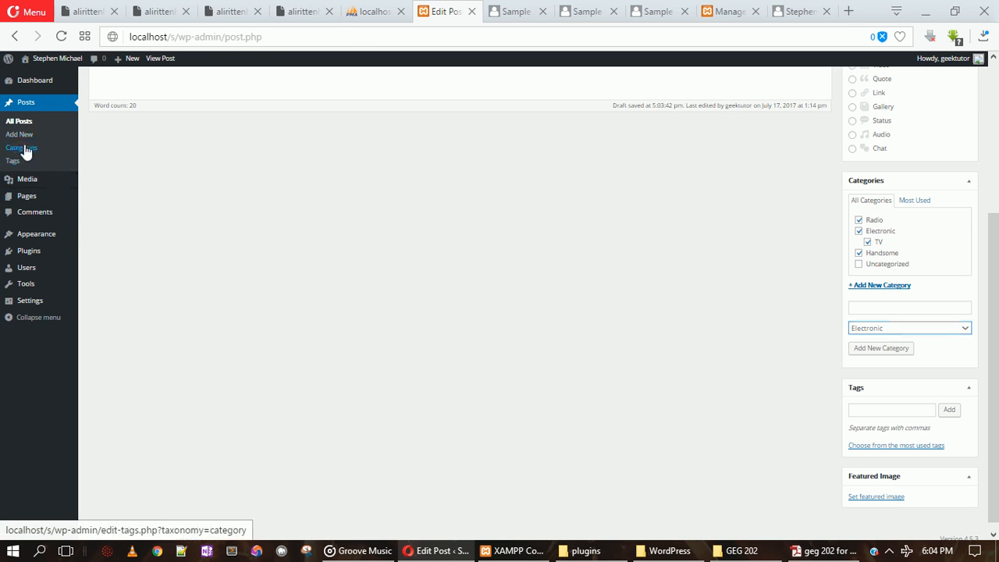
pyautogui.click(578, 310)
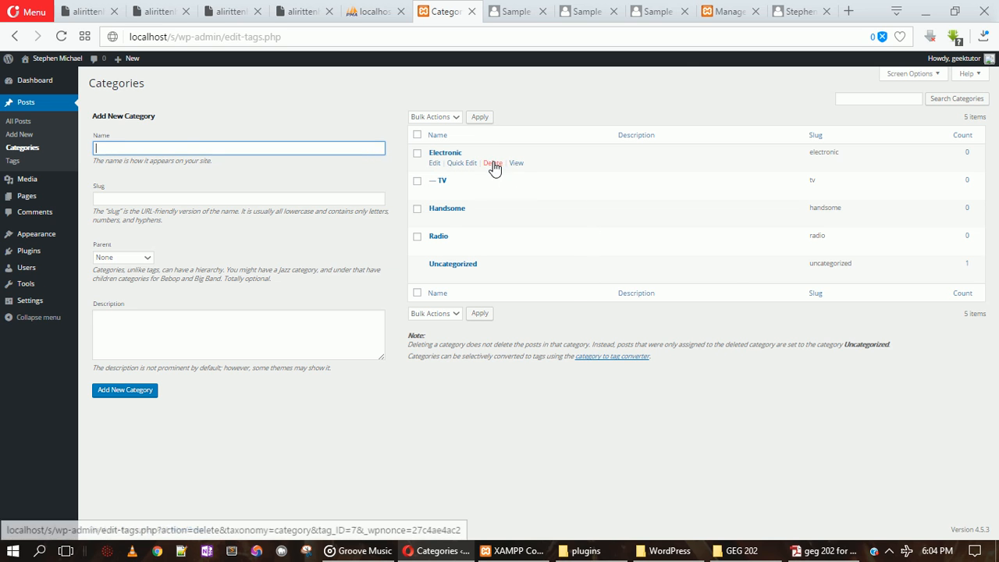
pyautogui.click(494, 165)
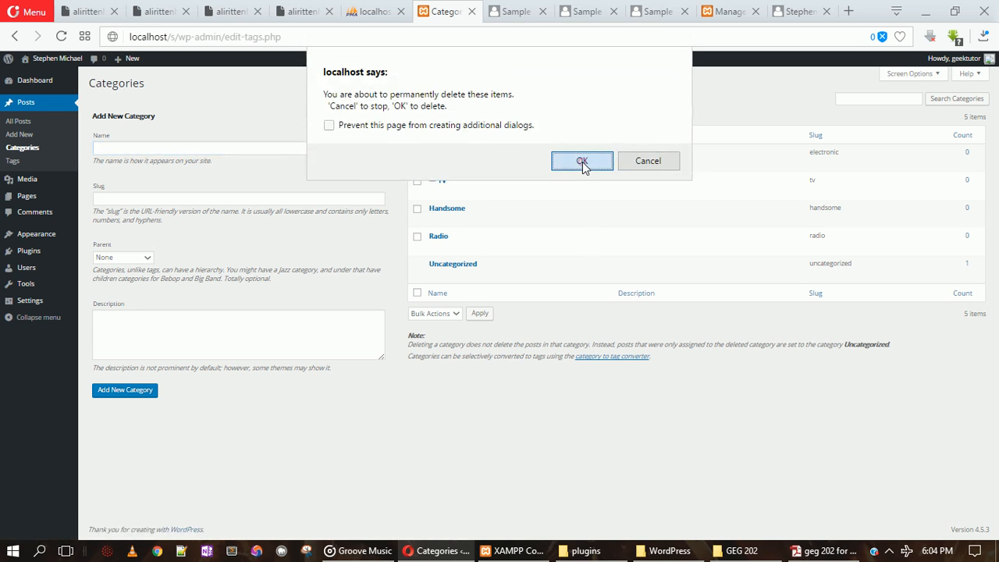
pyautogui.click(582, 162)
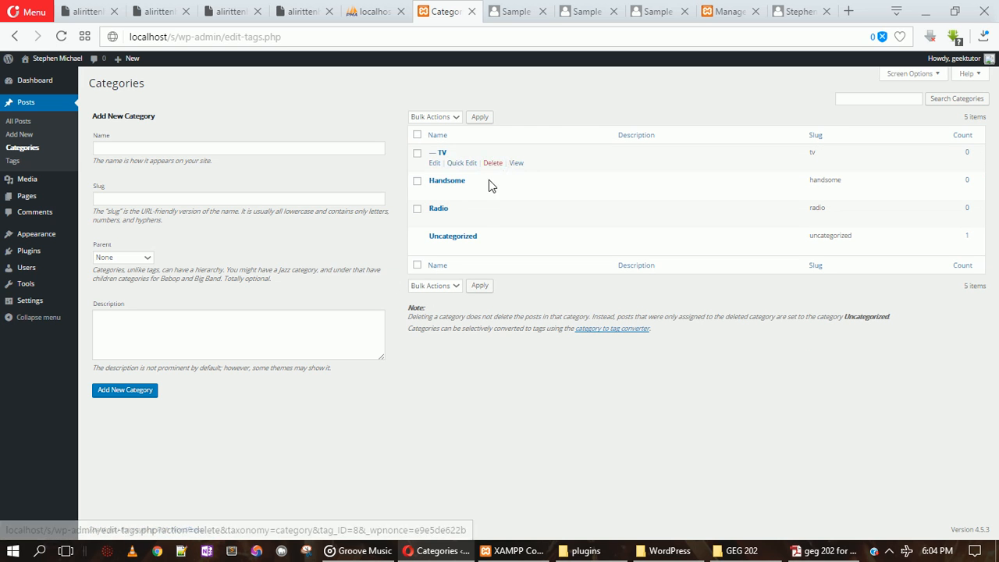
pyautogui.click(492, 218)
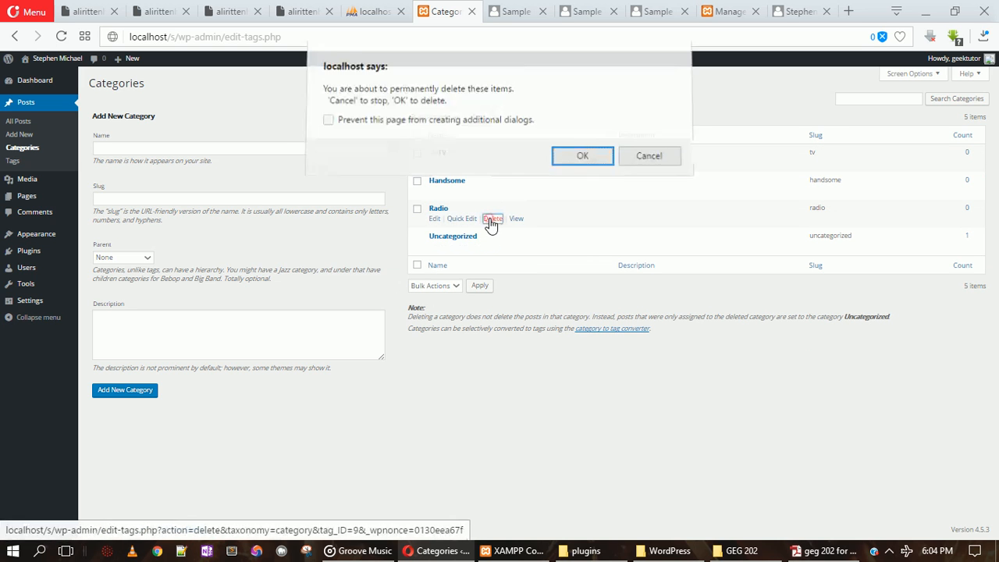
pyautogui.click(597, 160)
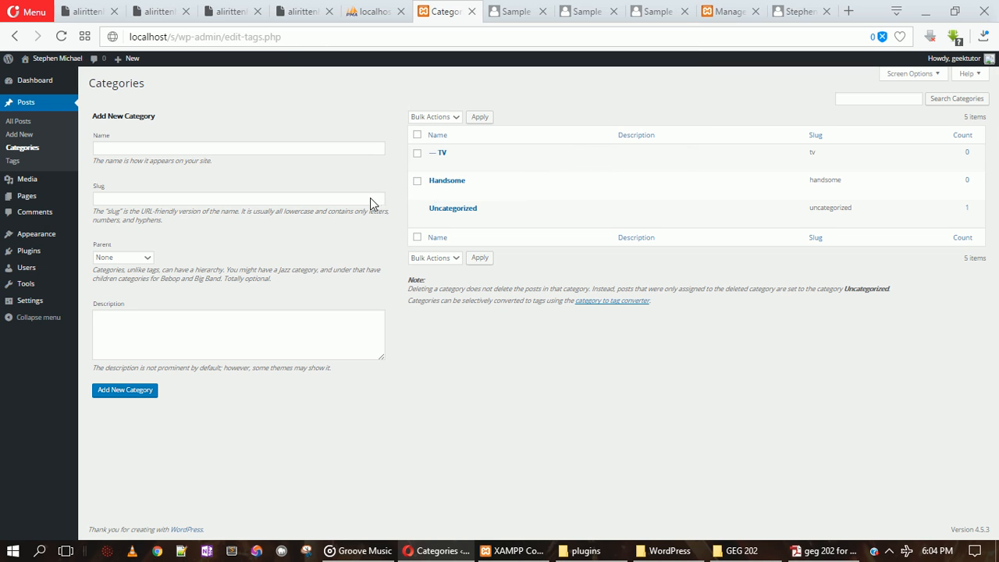
# - Open the Media Library, look at its media type filter, and show the upload area for new files at a larger page zoom
pyautogui.moveTo(46, 187)
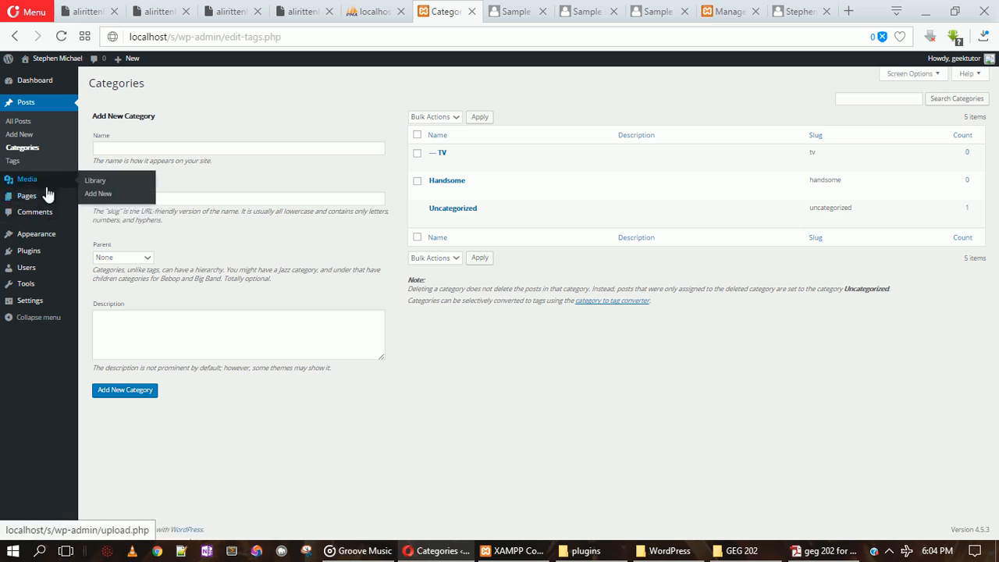
pyautogui.click(95, 185)
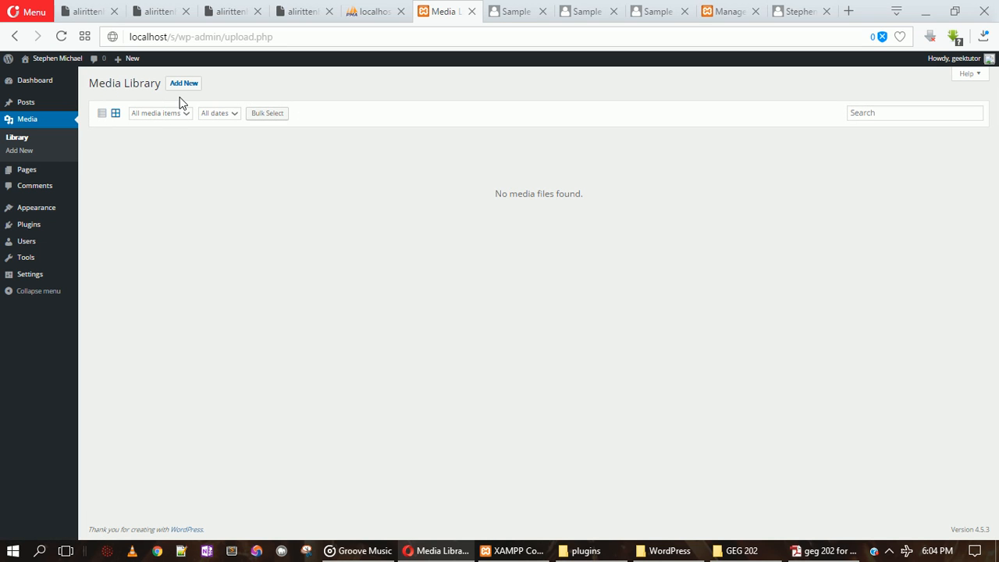
pyautogui.click(135, 114)
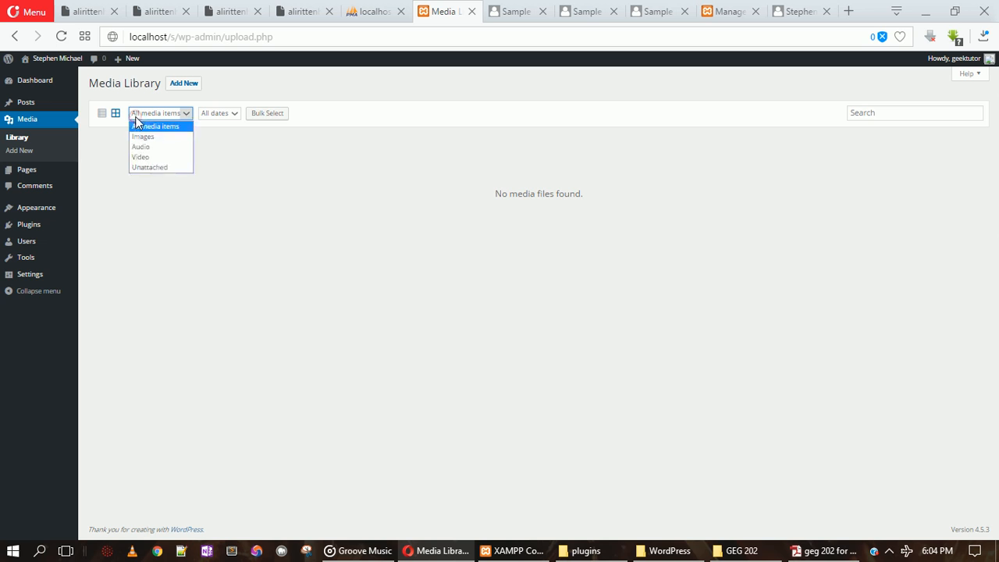
pyautogui.click(178, 87)
pyautogui.click(177, 87)
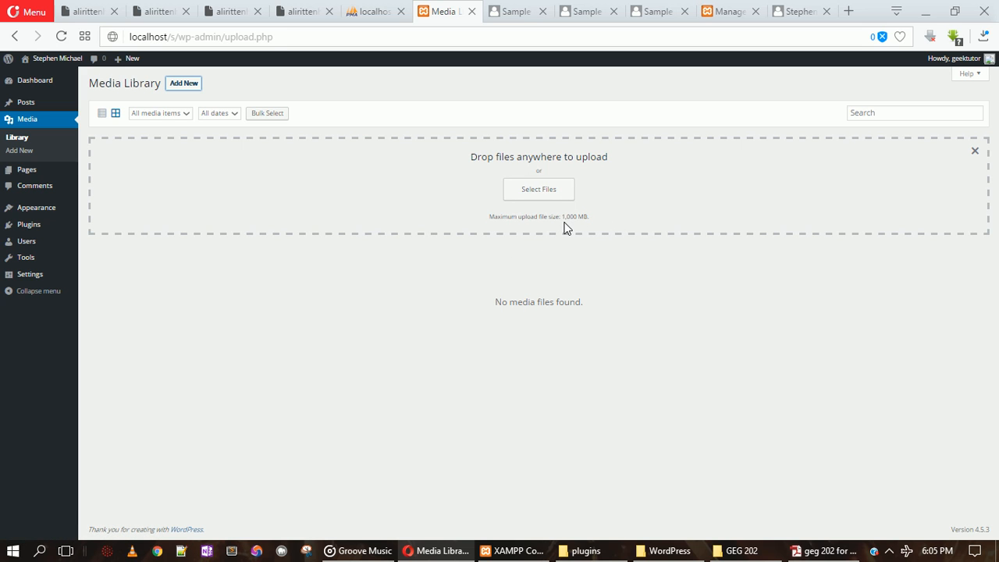
pyautogui.hotkey('ctrl', '+')
pyautogui.hotkey('ctrl', '+')
pyautogui.hotkey('ctrl', '+')
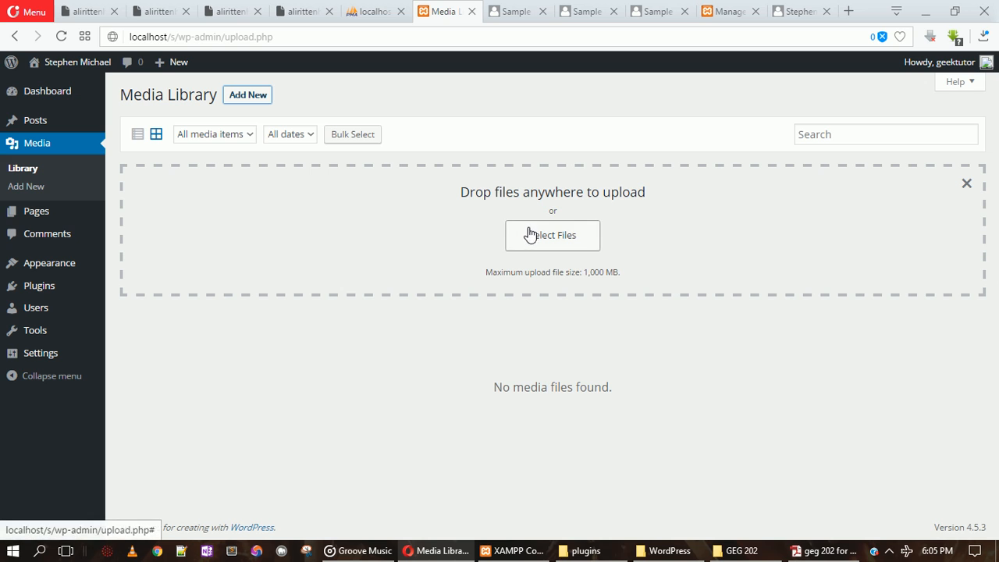
# - View the list of all pages and the trashed comments with their available actions
pyautogui.moveTo(9, 219)
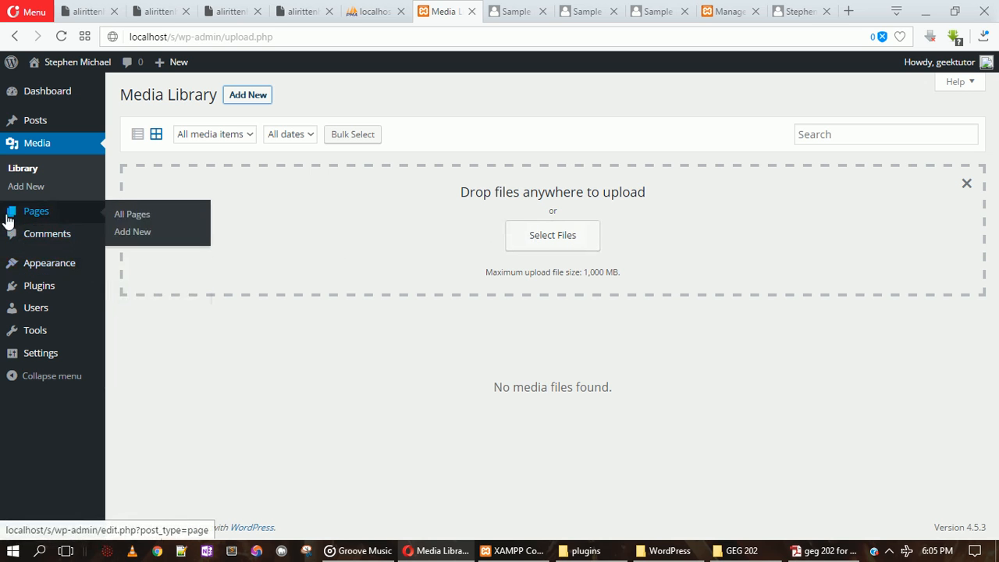
pyautogui.click(125, 222)
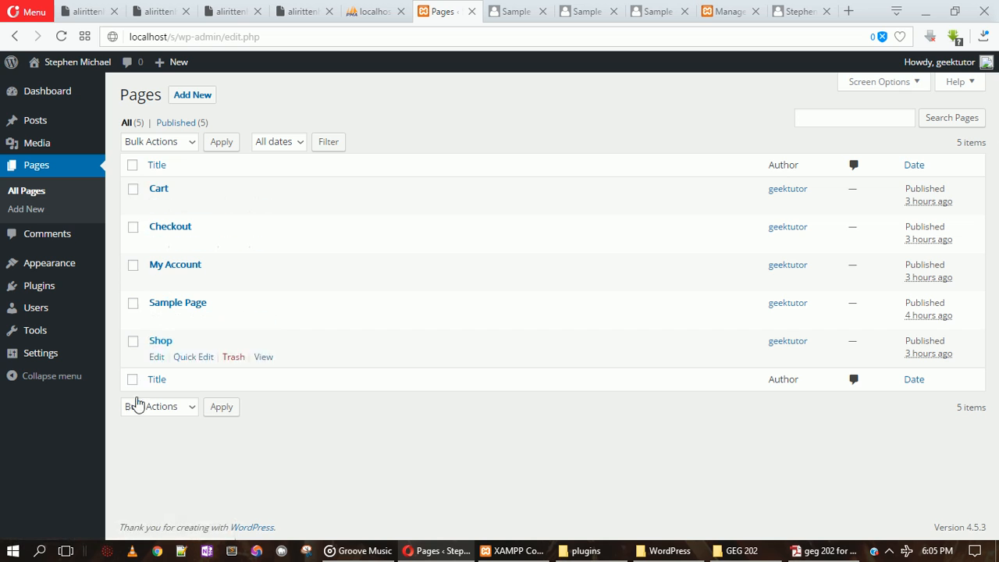
pyautogui.click(47, 246)
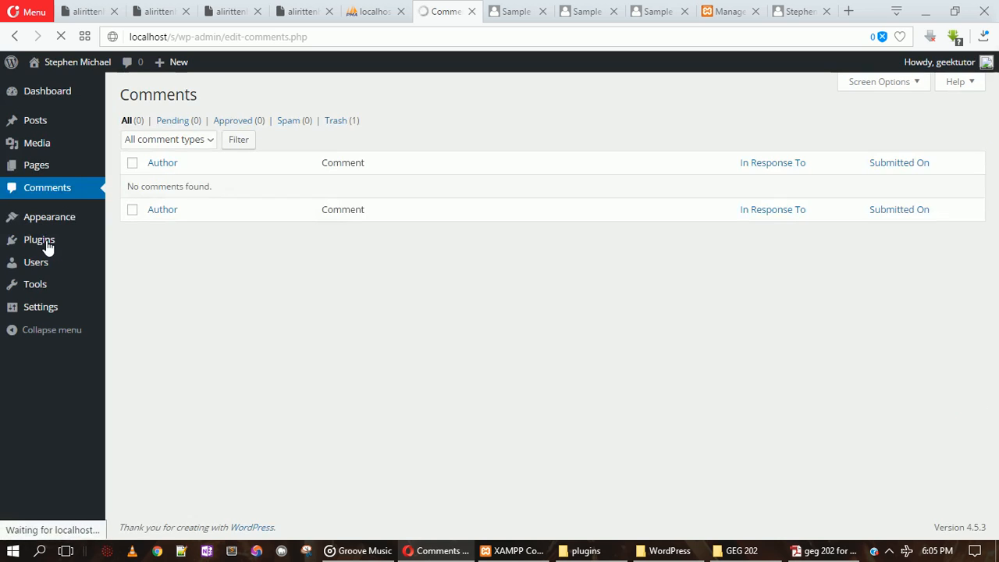
pyautogui.click(340, 122)
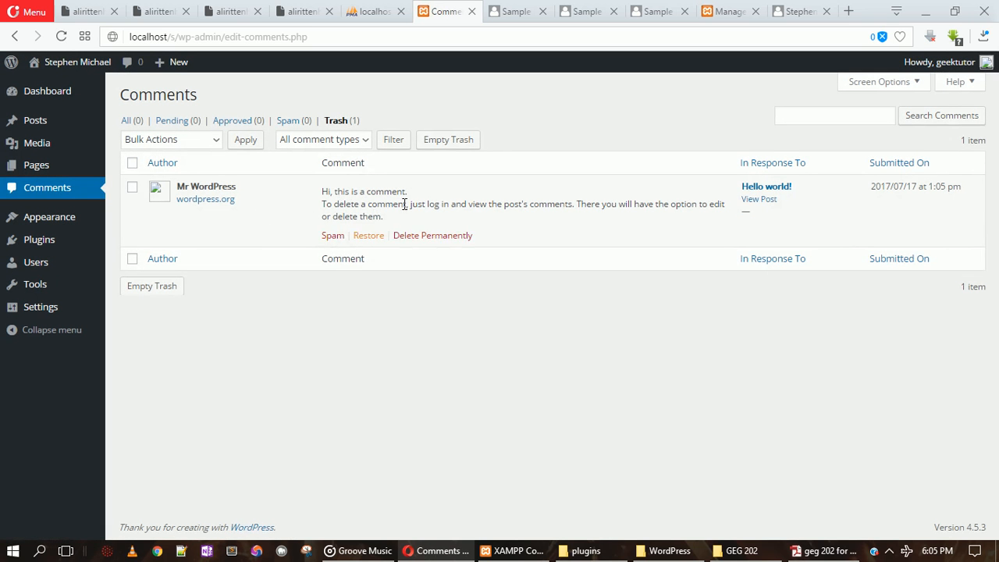
pyautogui.moveTo(409, 222)
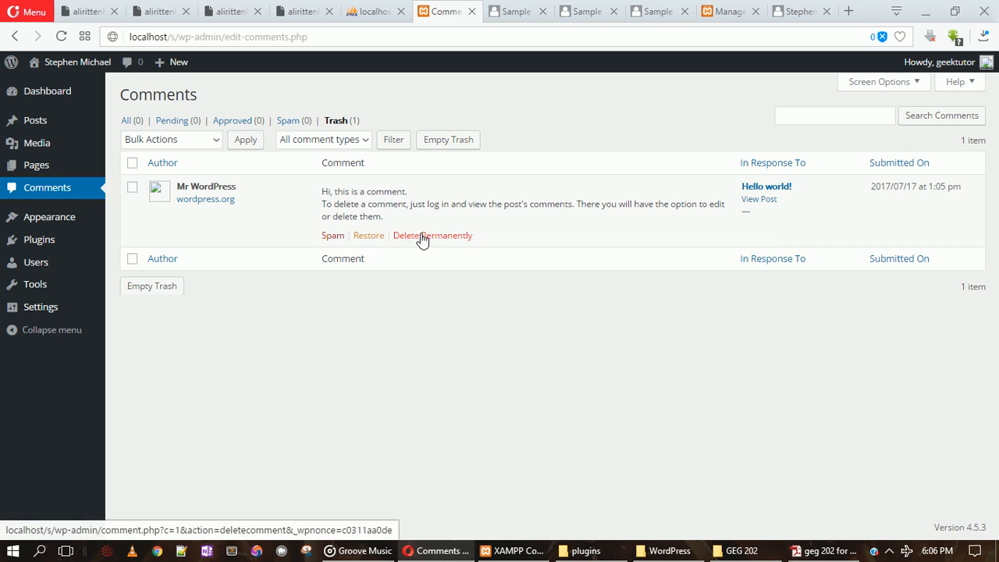
# - Open the Themes page and examine the installed themes and their activation and preview options
pyautogui.moveTo(54, 230)
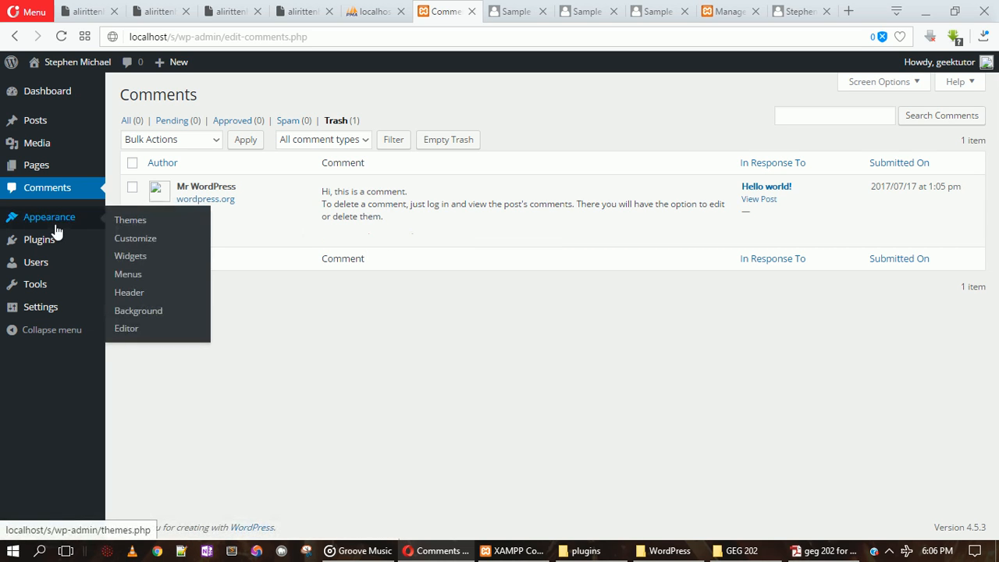
pyautogui.click(125, 223)
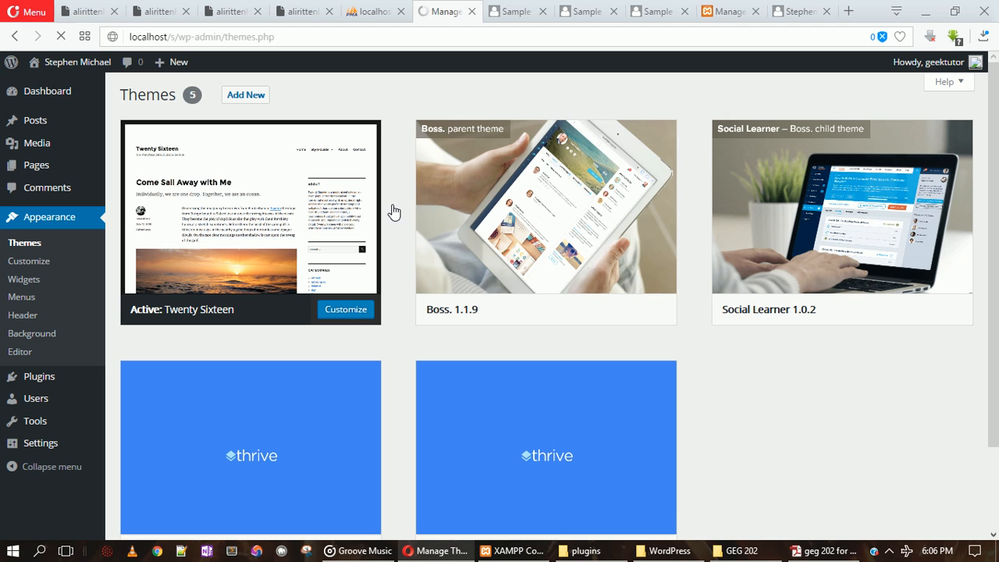
pyautogui.moveTo(629, 282)
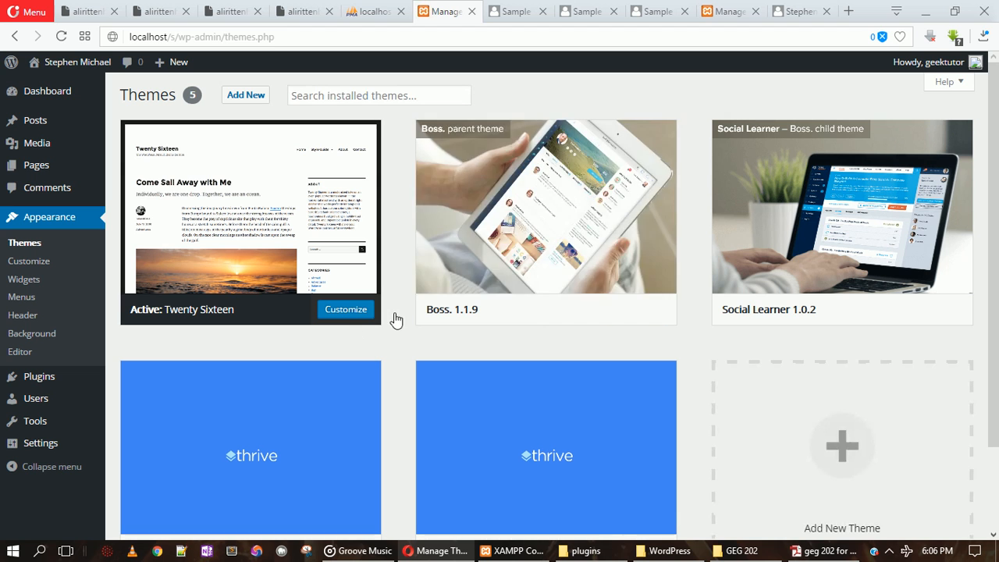
pyautogui.moveTo(807, 271)
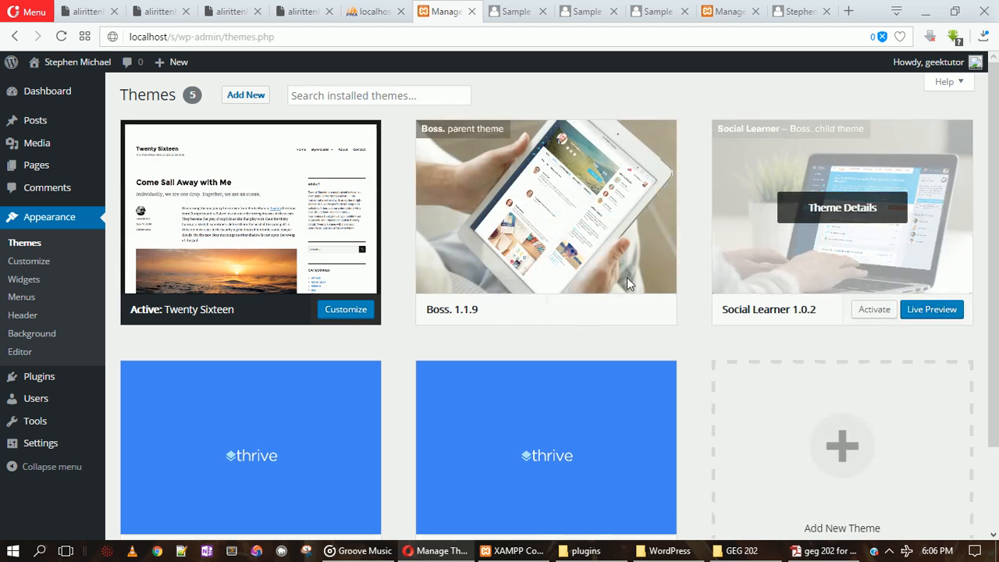
pyautogui.moveTo(232, 416)
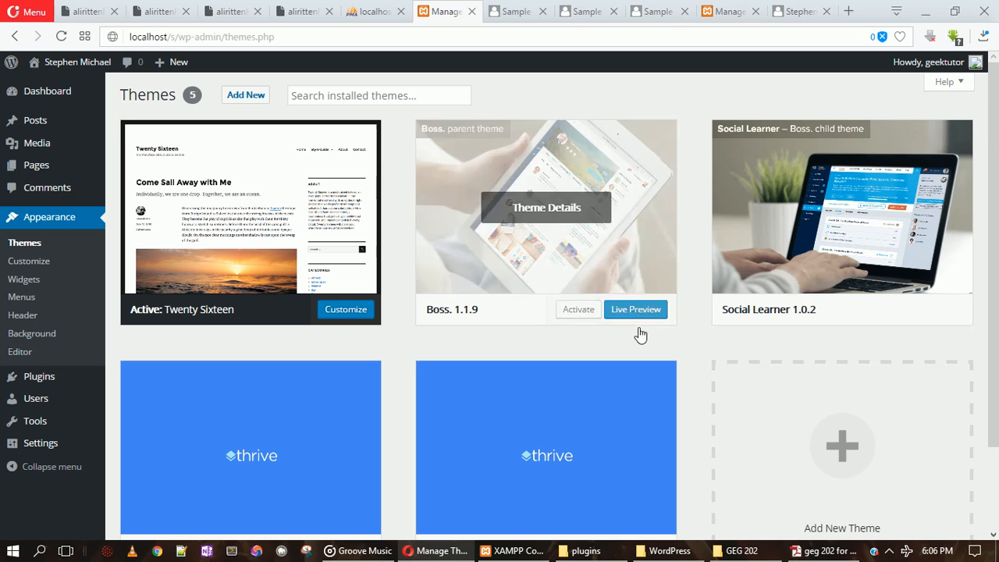
pyautogui.scroll(-1, 997, 268)
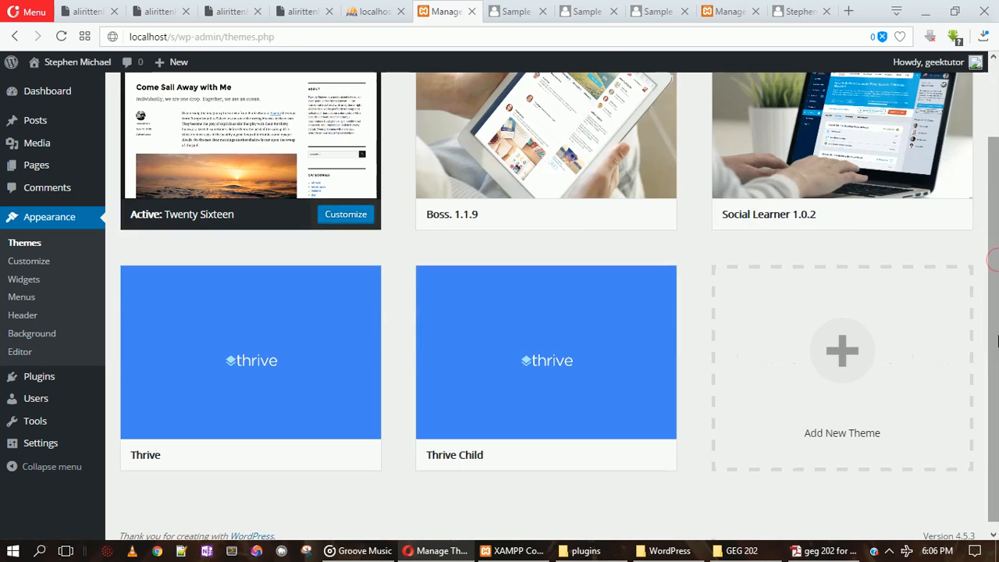
pyautogui.scroll(1, 997, 234)
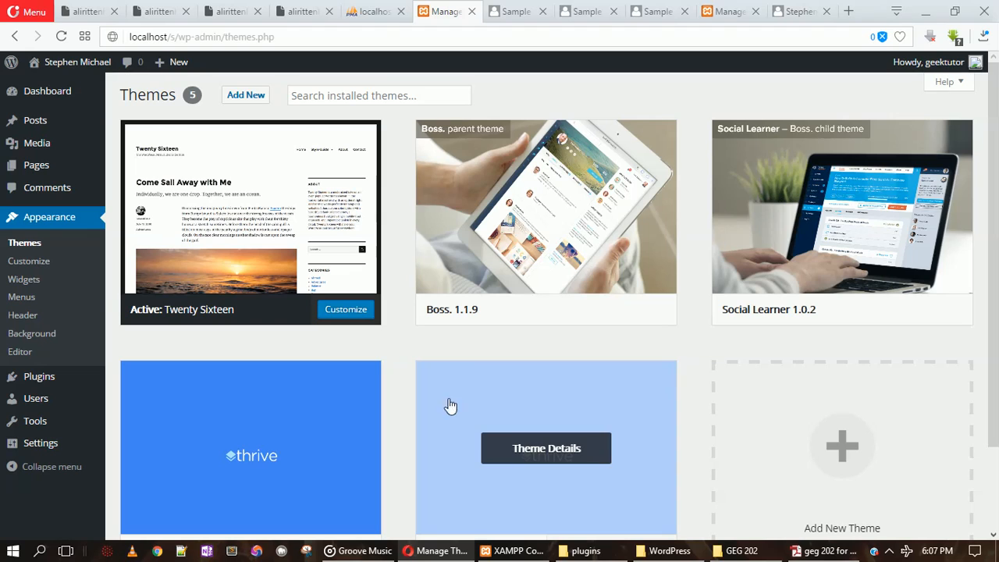
# - Open the Site Identity settings in the active theme's customizer
pyautogui.click(45, 265)
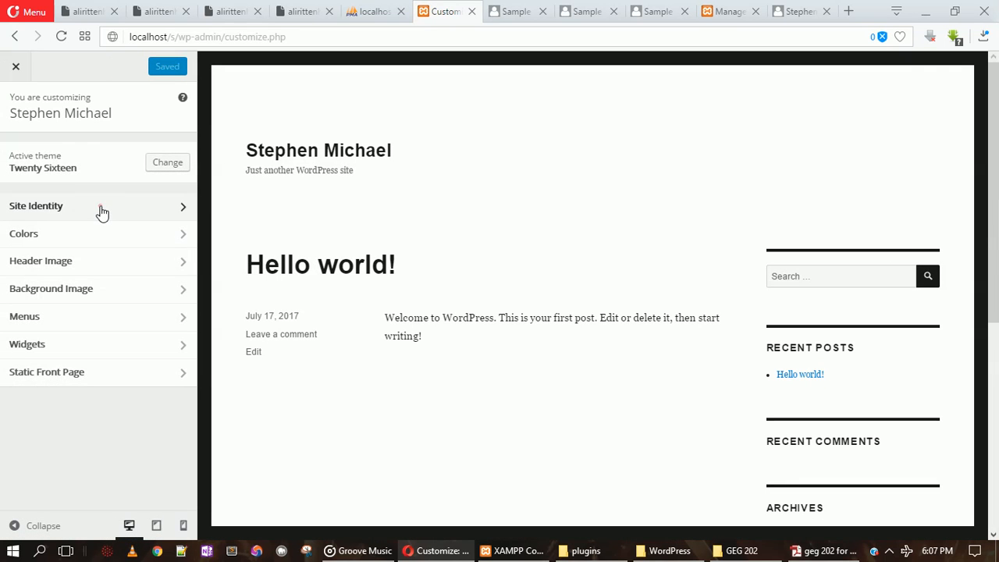
pyautogui.click(98, 212)
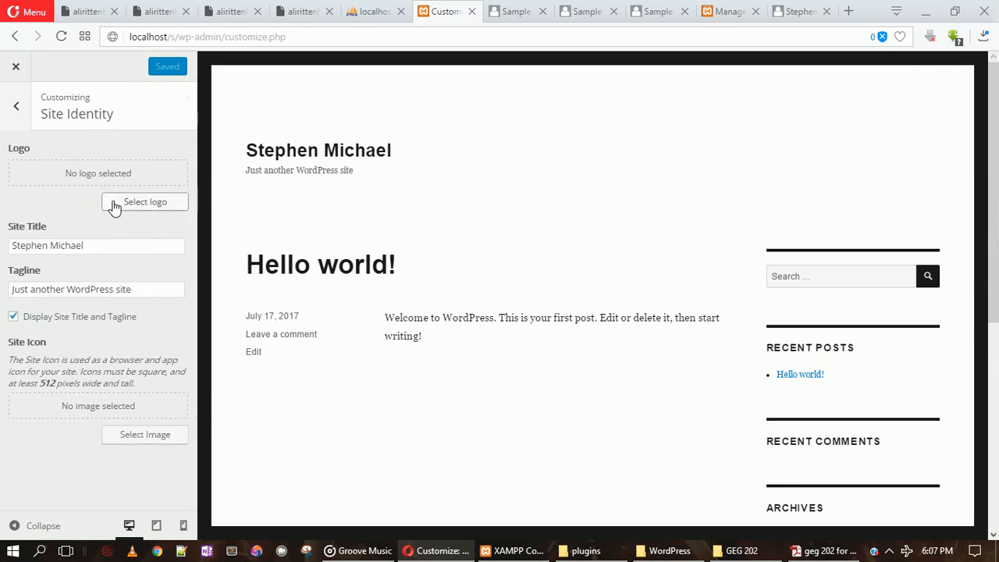
# - Delete the last word of the site title and enter the same word again
pyautogui.click(116, 245)
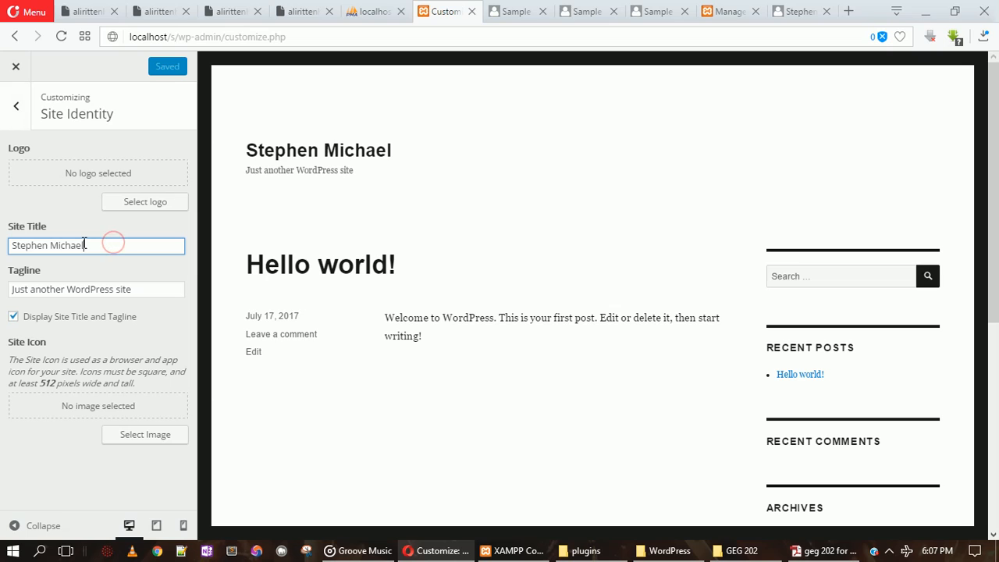
pyautogui.press('BackSpace')
pyautogui.press('BackSpace')
pyautogui.press('BackSpace')
pyautogui.press('BackSpace')
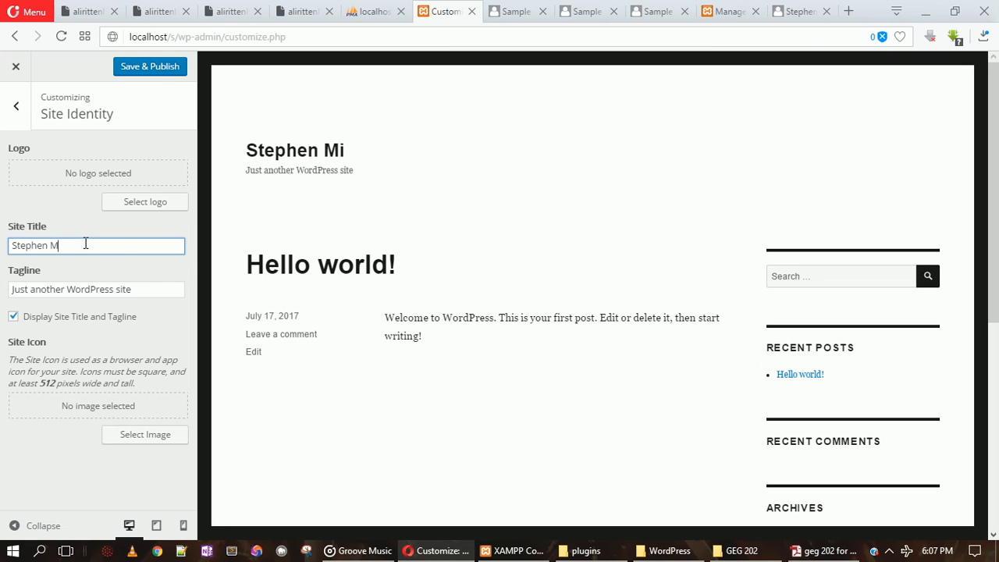
pyautogui.press('BackSpace')
pyautogui.press('BackSpace')
pyautogui.write('Mic')
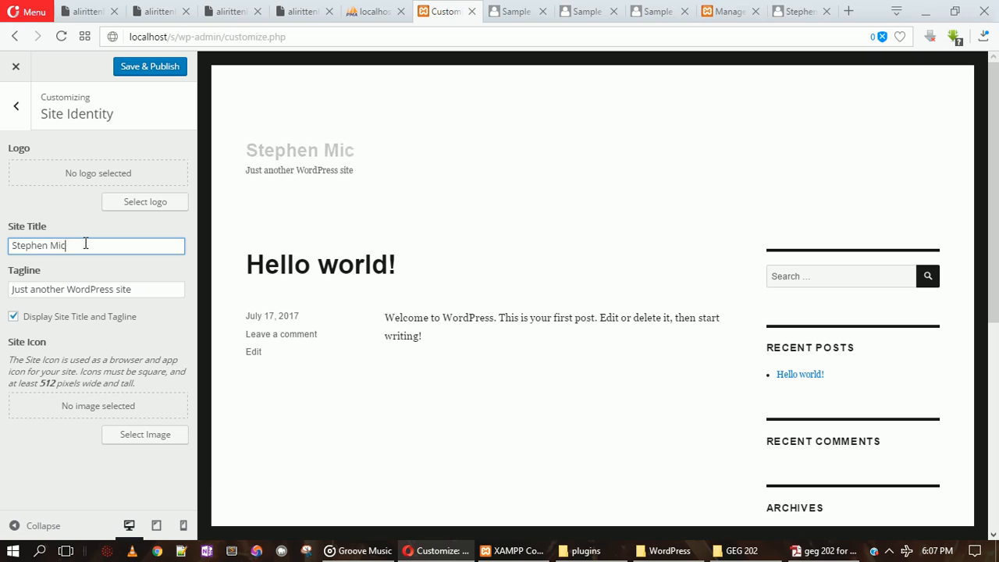
pyautogui.write('hael')
# - Set the site tagline to "Yipeee!!", and hide the site title and tagline before displaying them again
pyautogui.tripleClick(156, 287)
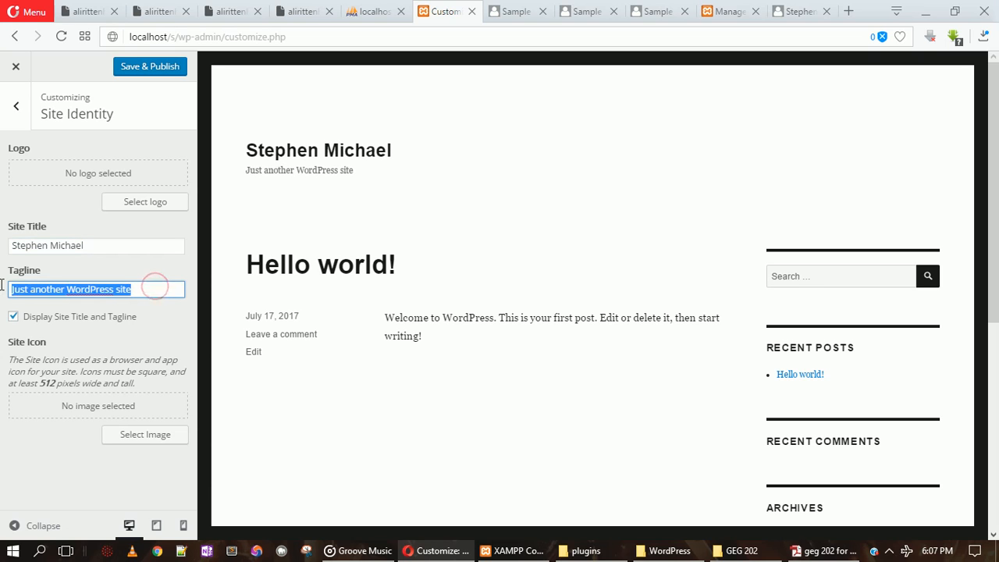
pyautogui.write('Y')
pyautogui.write('ipep')
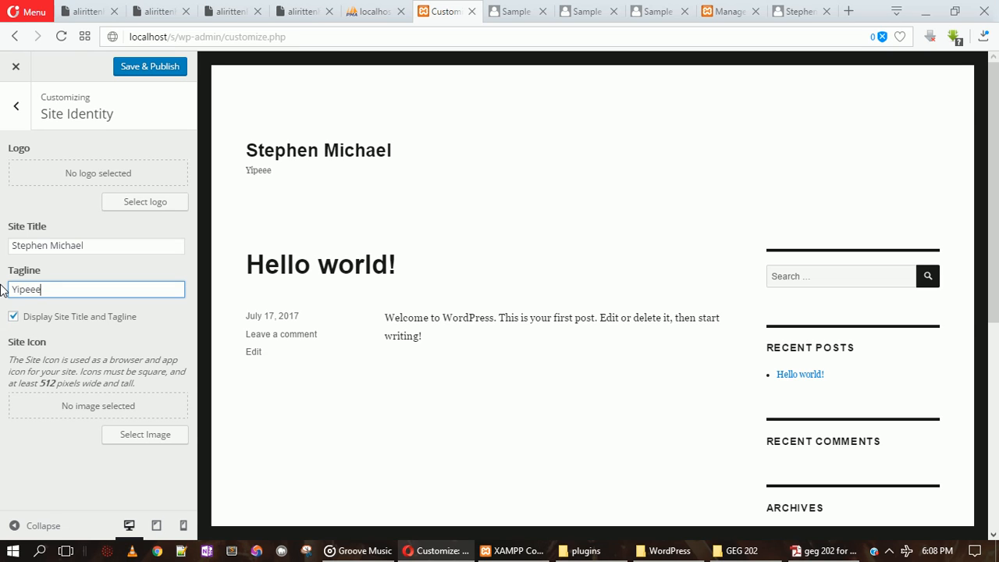
pyautogui.write('!!')
pyautogui.click(13, 316)
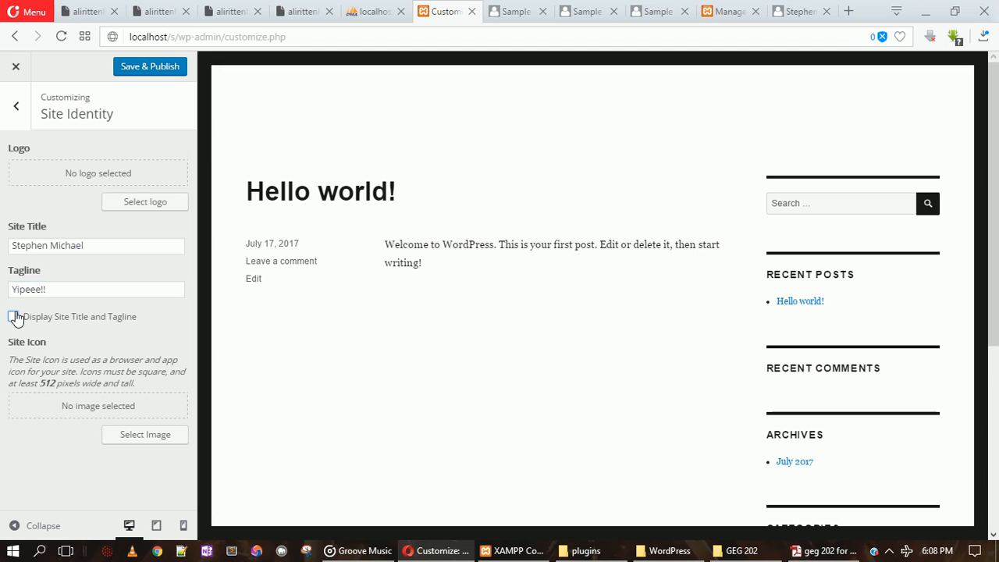
pyautogui.click(12, 316)
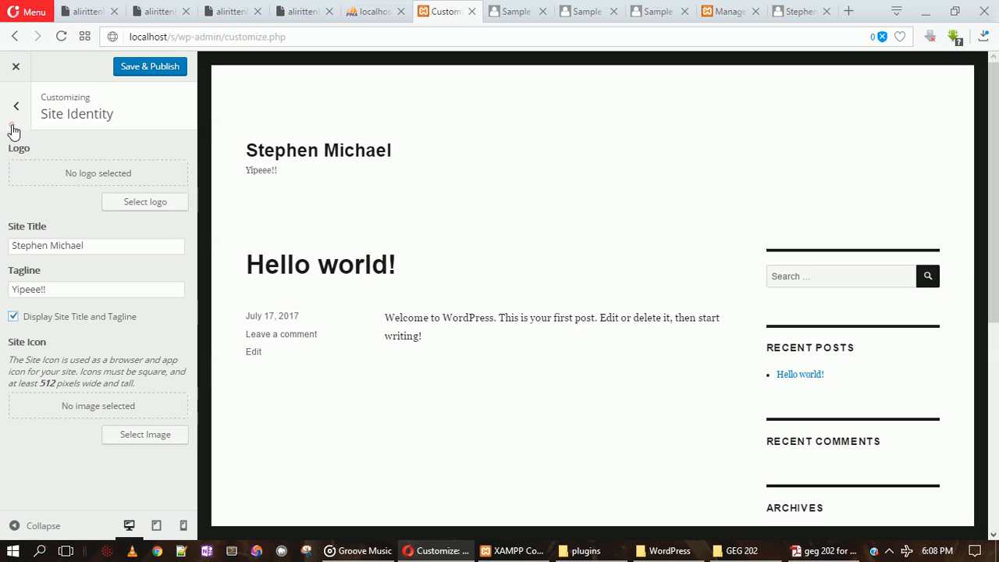
pyautogui.click(16, 105)
pyautogui.click(73, 206)
pyautogui.press('super+s')
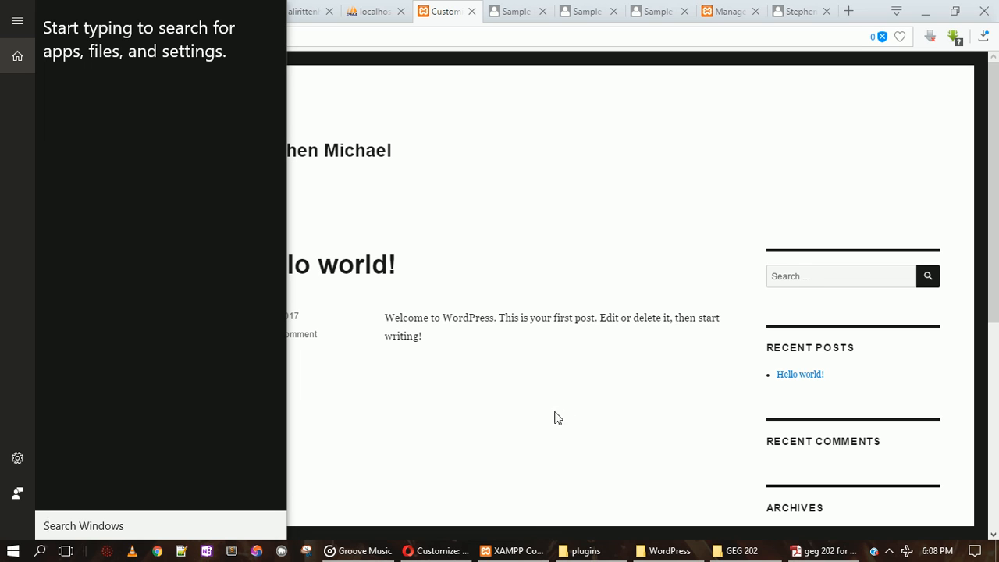
pyautogui.click(514, 388)
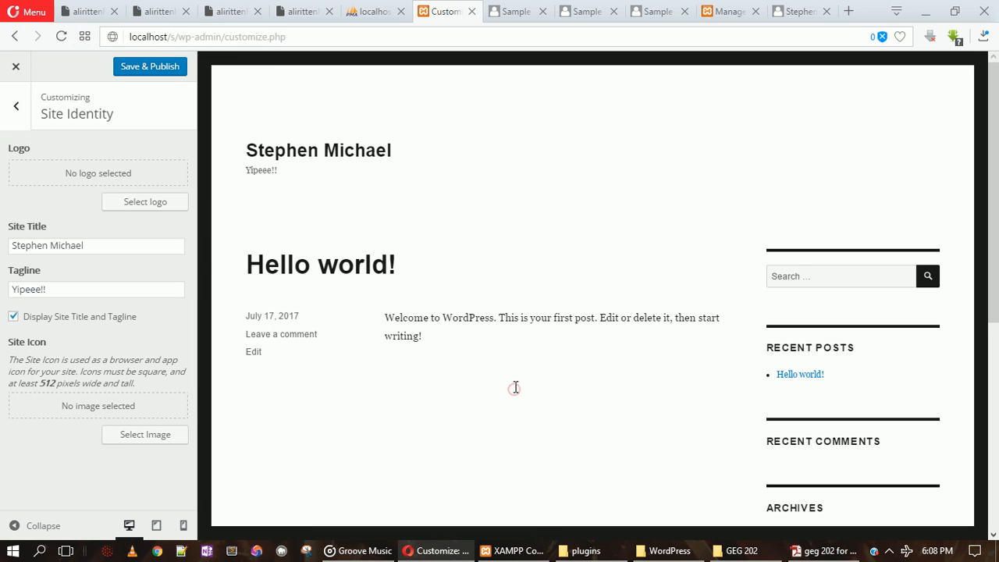
pyautogui.click(425, 14)
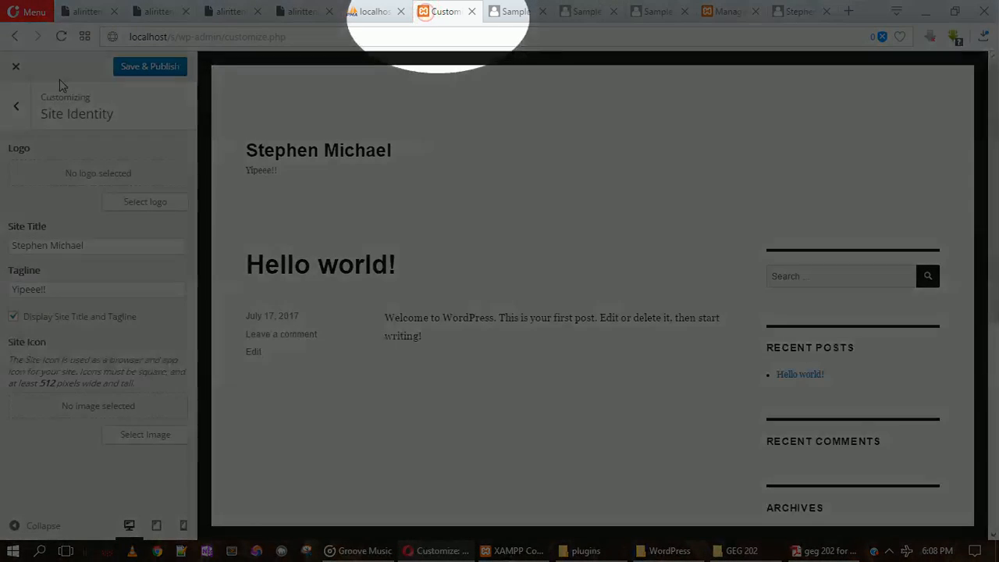
# - Leave Site Identity and view the customizer's Colors and Header Image sections in turn
pyautogui.click(16, 106)
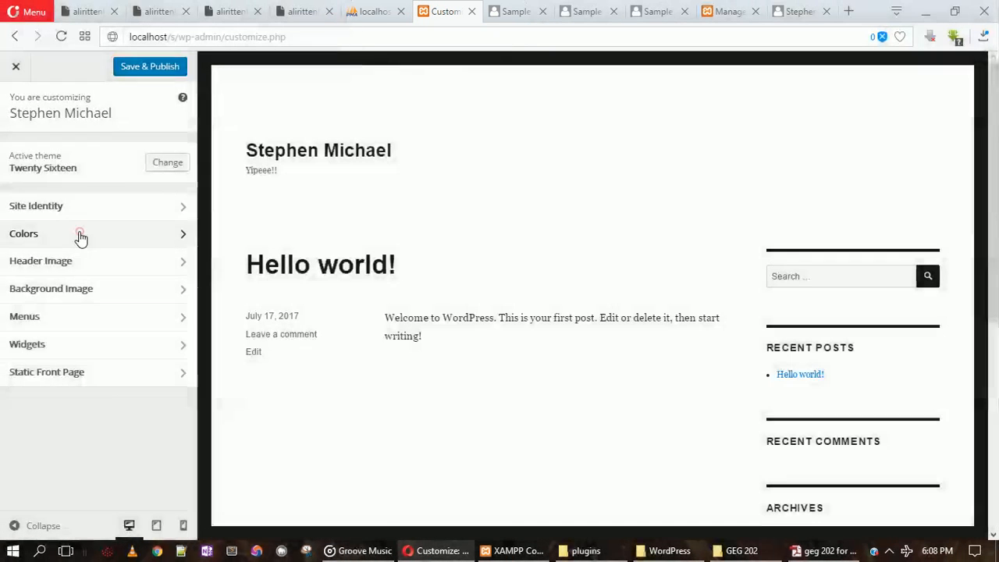
pyautogui.click(78, 235)
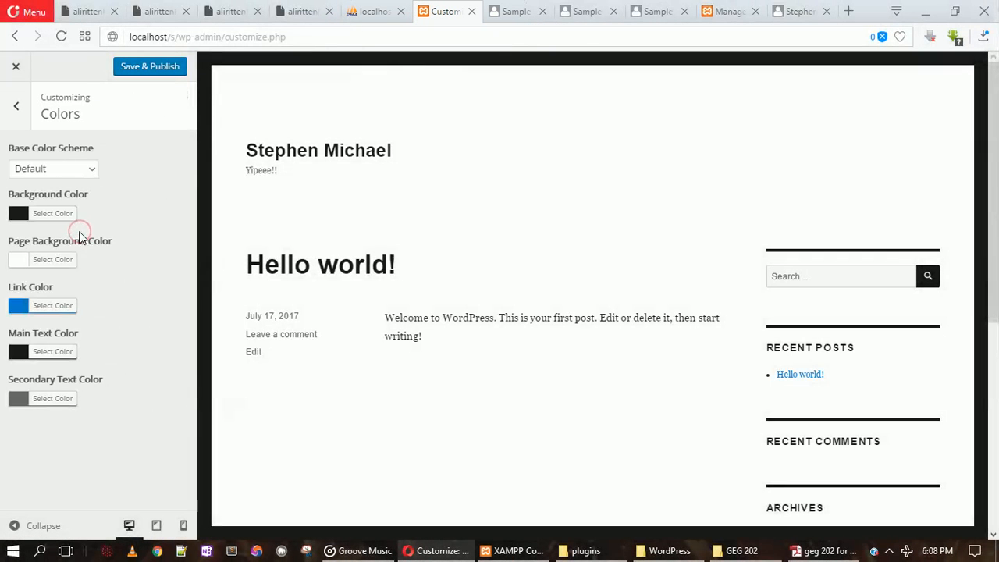
pyautogui.click(17, 109)
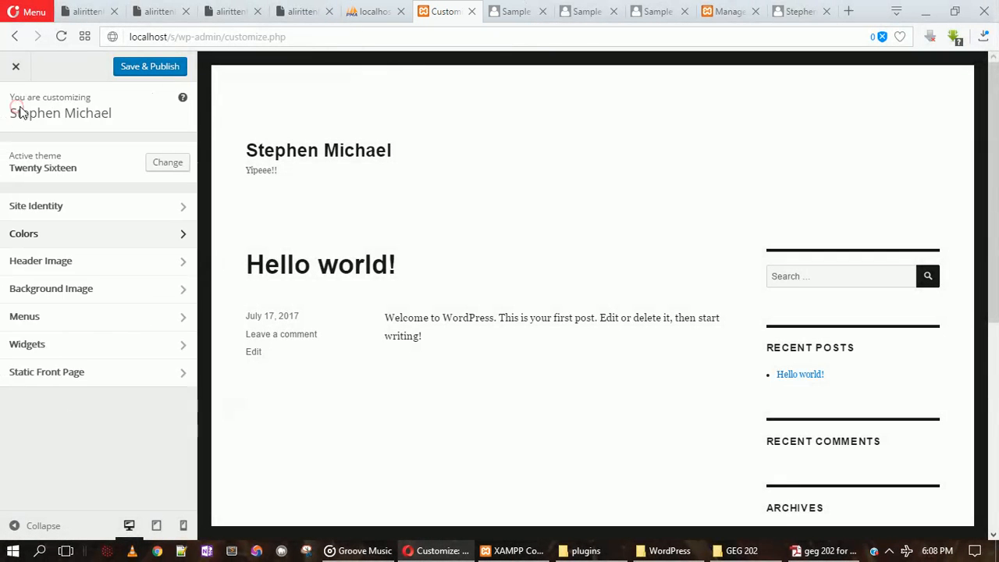
pyautogui.click(67, 266)
pyautogui.click(28, 128)
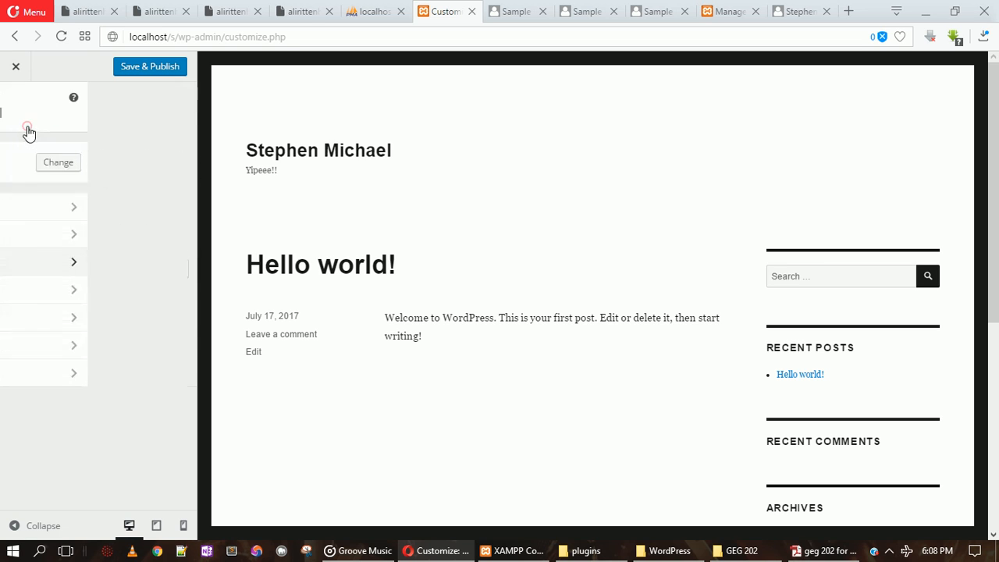
# - Open the customizer's menu location settings and check which menus are available for the Primary Menu
pyautogui.click(50, 315)
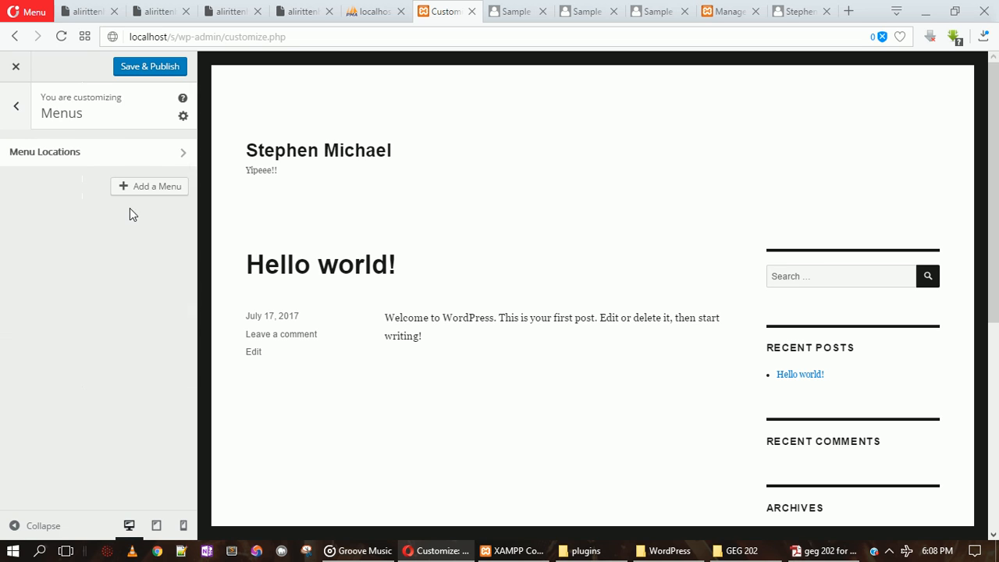
pyautogui.click(113, 161)
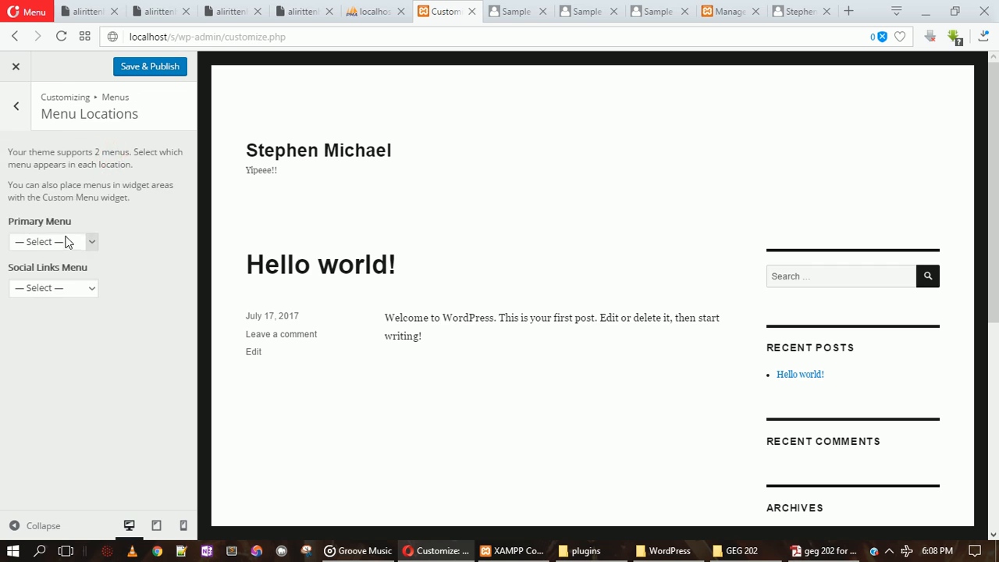
pyautogui.click(67, 241)
pyautogui.click(65, 256)
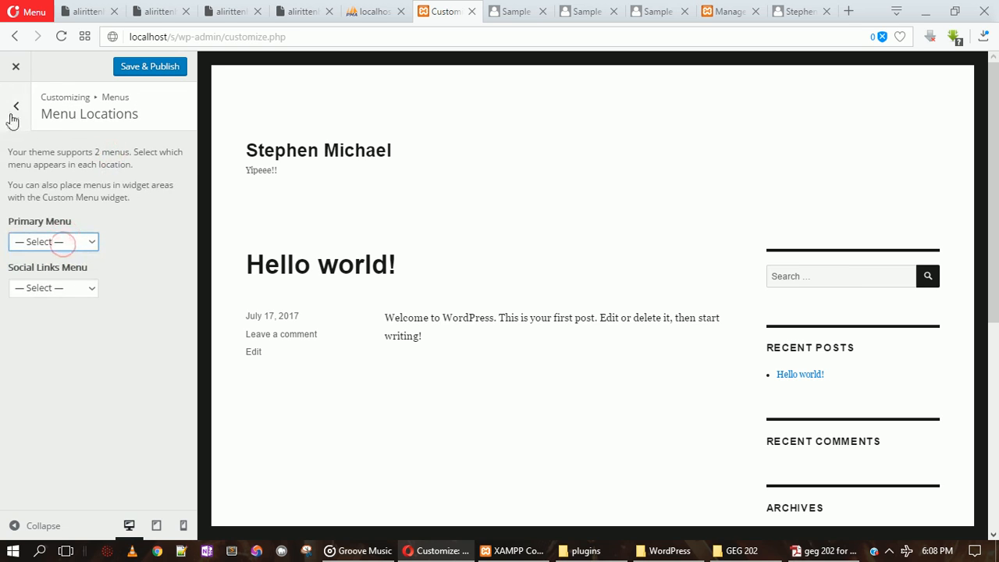
pyautogui.click(13, 115)
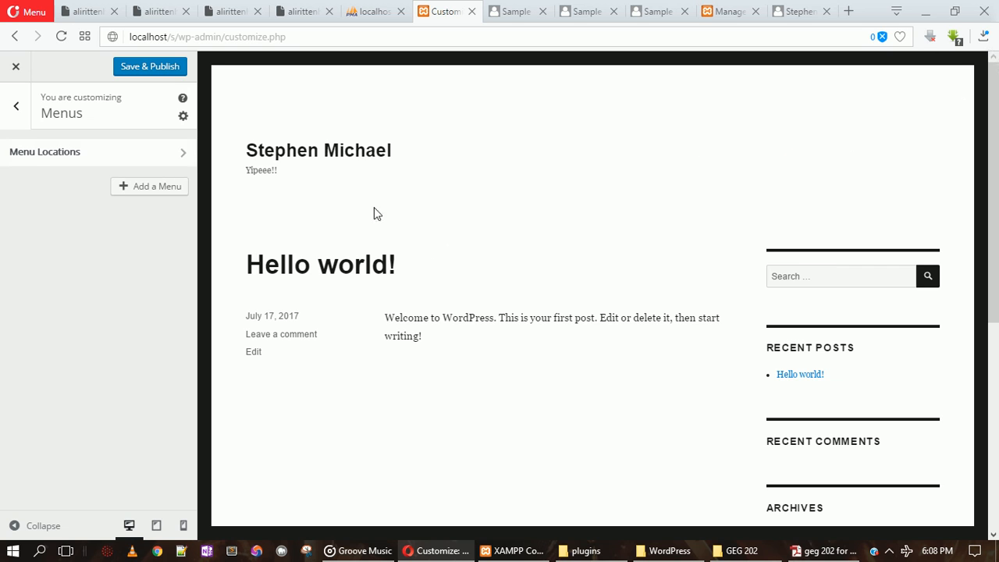
# - Create a new menu named "menu" and assign it to the Primary Menu location
pyautogui.click(128, 187)
pyautogui.click(113, 218)
pyautogui.write('menu')
pyautogui.press('Return')
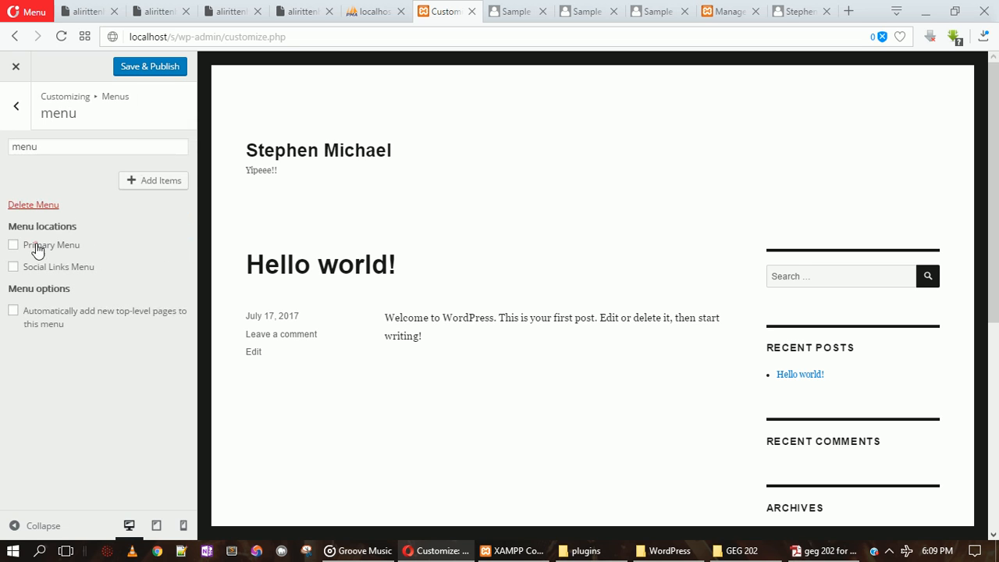
pyautogui.click(39, 245)
# - Add the Hello world! post, the Home link, and the My Account and Checkout pages to the new menu
pyautogui.click(135, 187)
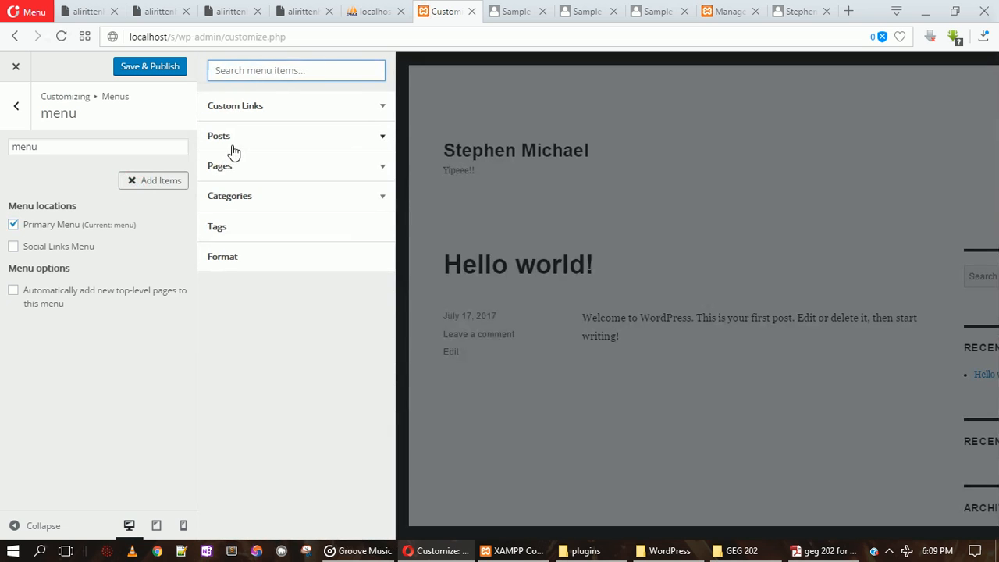
pyautogui.click(233, 149)
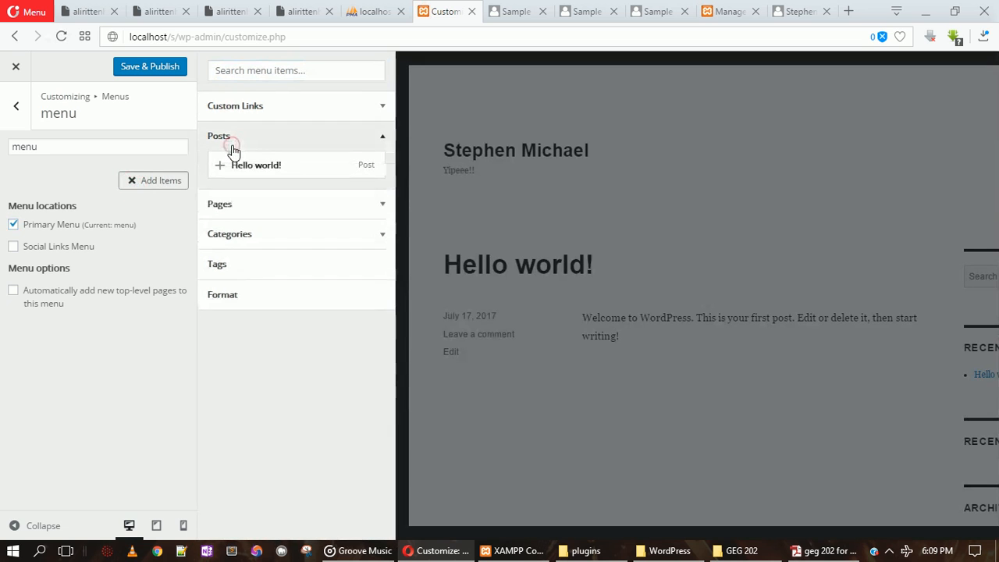
pyautogui.click(247, 173)
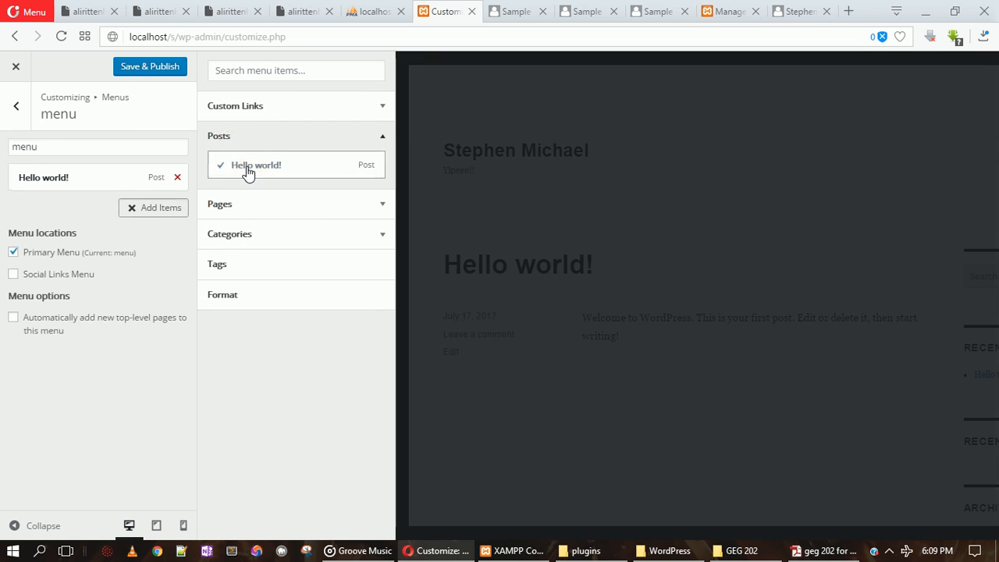
pyautogui.click(242, 148)
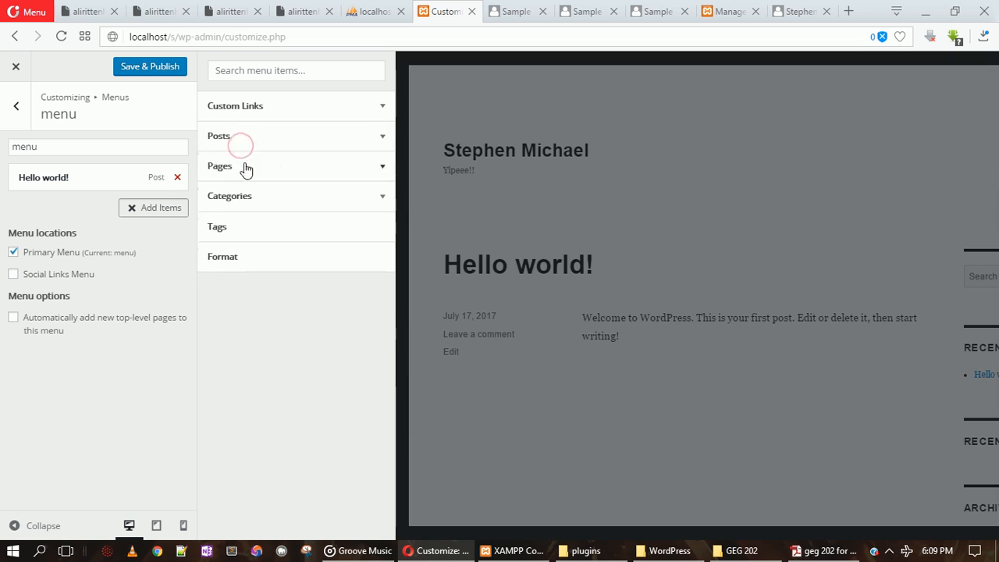
pyautogui.click(244, 166)
pyautogui.click(253, 197)
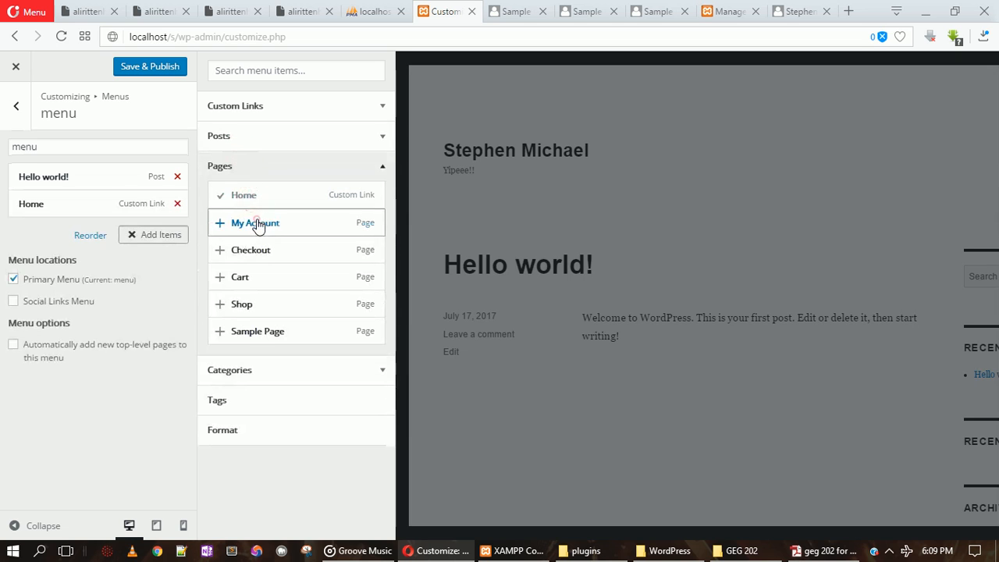
pyautogui.click(256, 223)
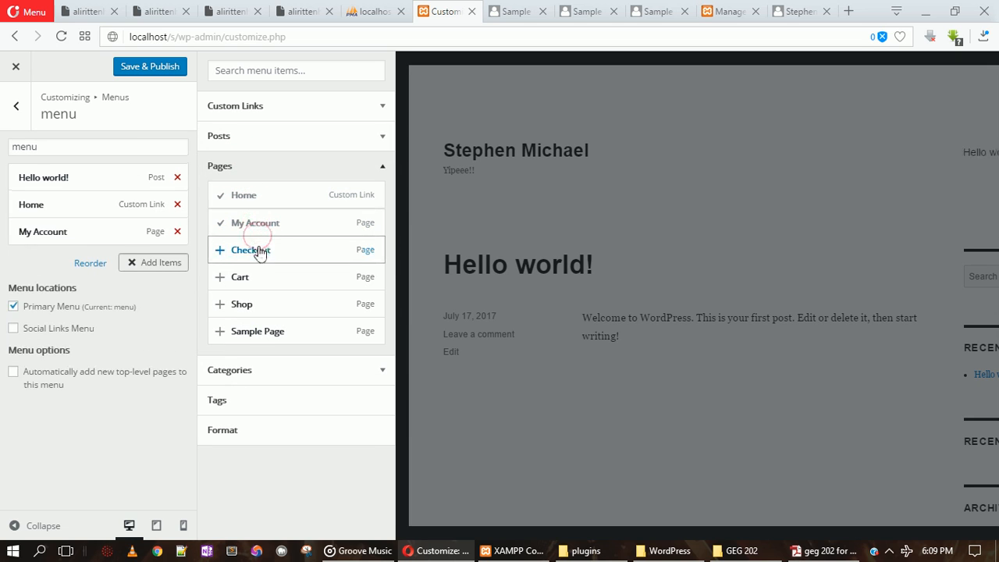
pyautogui.click(226, 249)
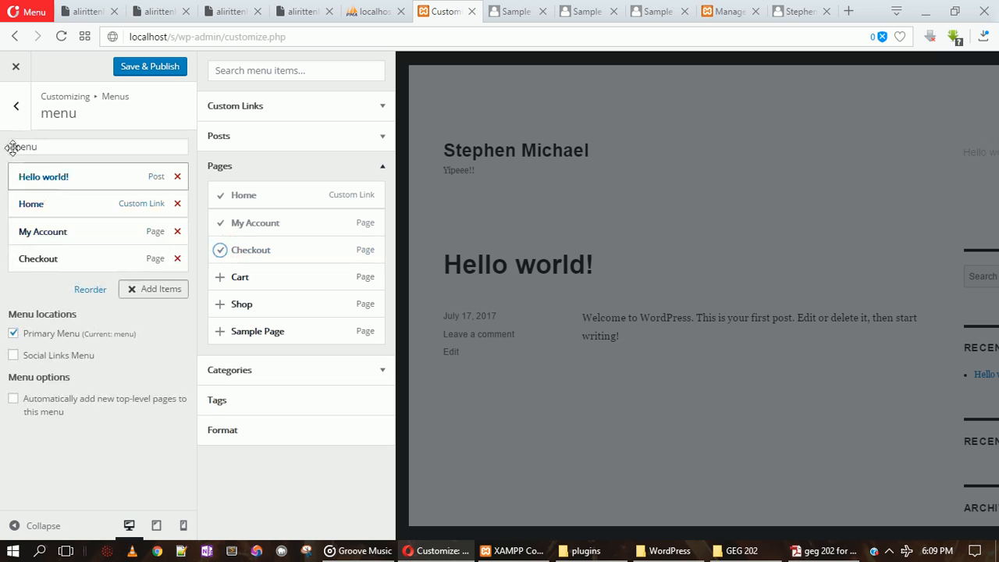
pyautogui.click(23, 119)
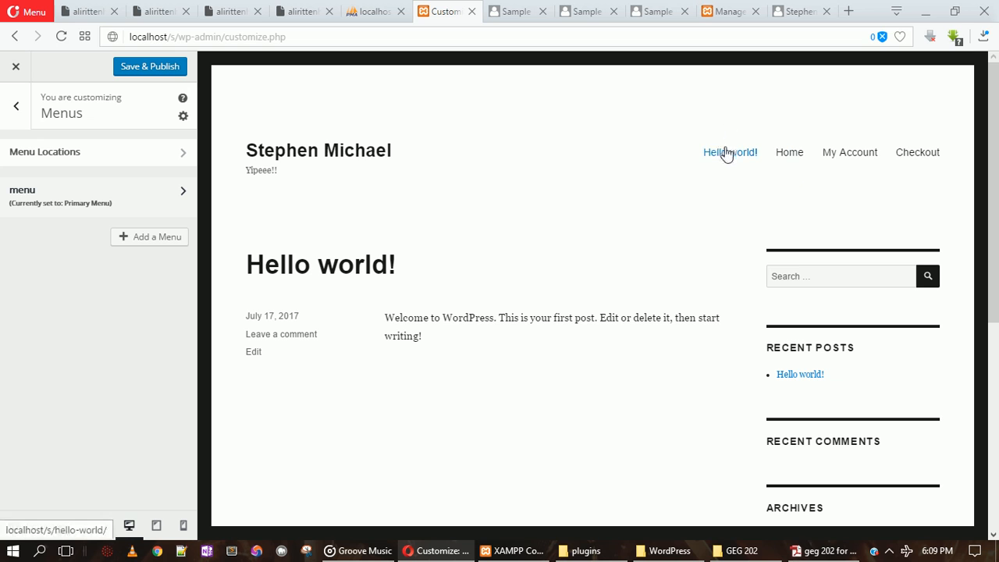
# - Assign the new menu to the Social Links Menu location as well and inspect its icons in the preview's footer
pyautogui.click(78, 205)
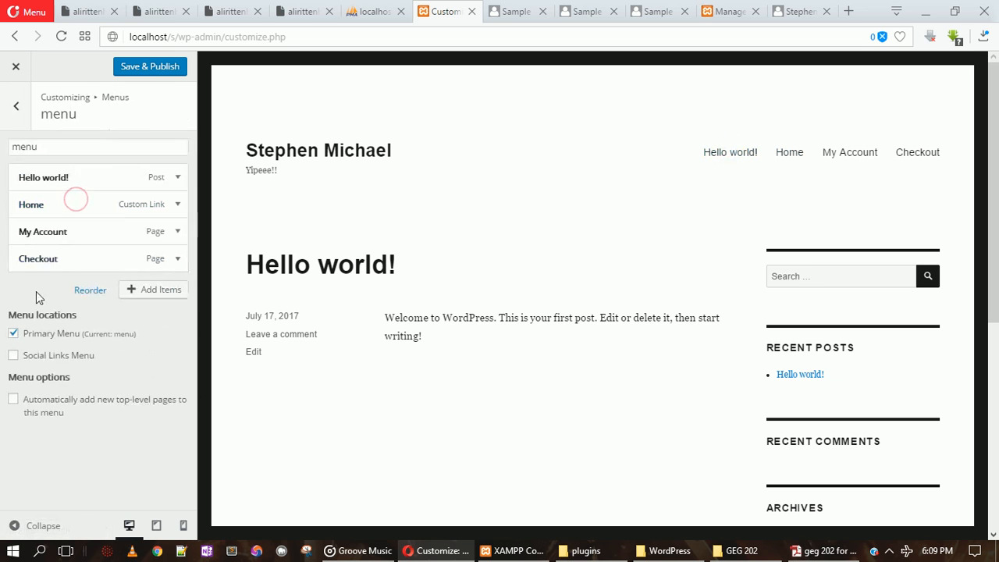
pyautogui.click(13, 356)
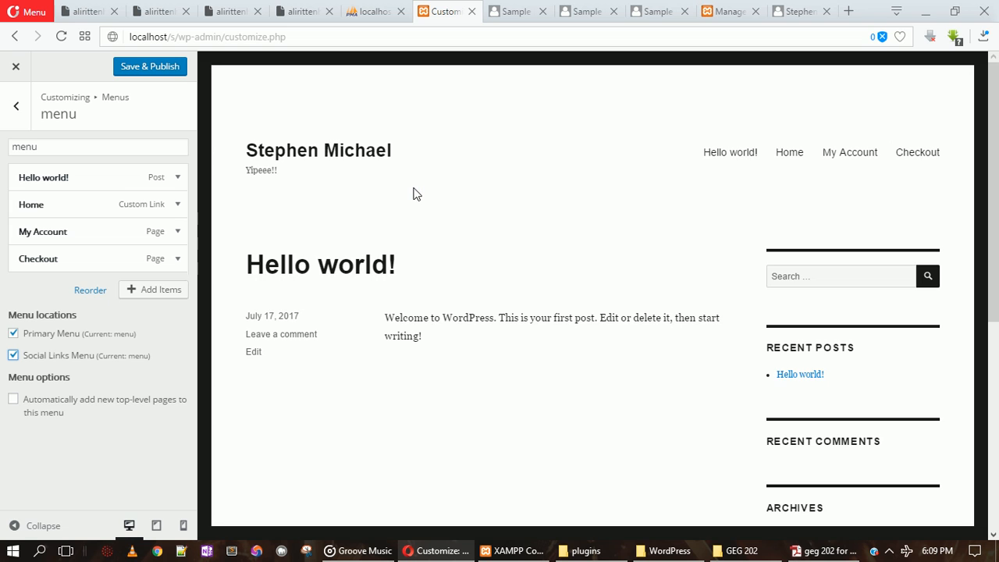
pyautogui.moveTo(991, 234); pyautogui.dragTo(997, 485)
pyautogui.scroll(1, 996, 482)
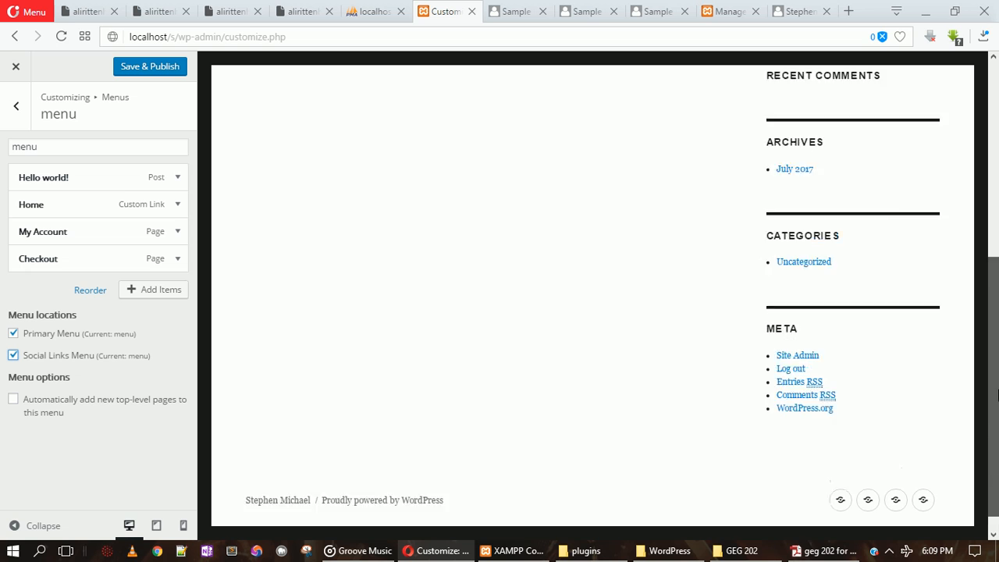
pyautogui.scroll(-1, 996, 482)
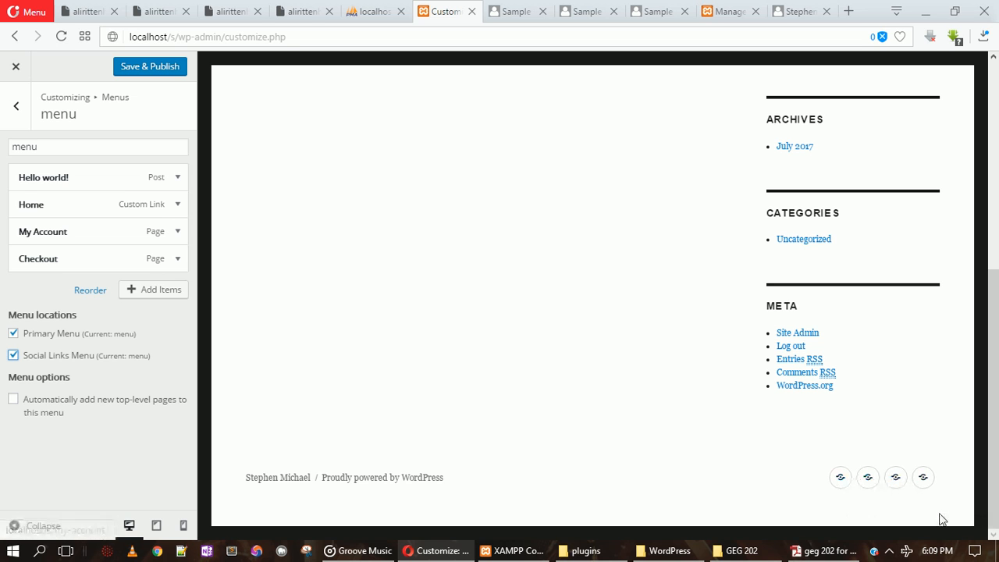
pyautogui.moveTo(996, 436); pyautogui.dragTo(997, 235)
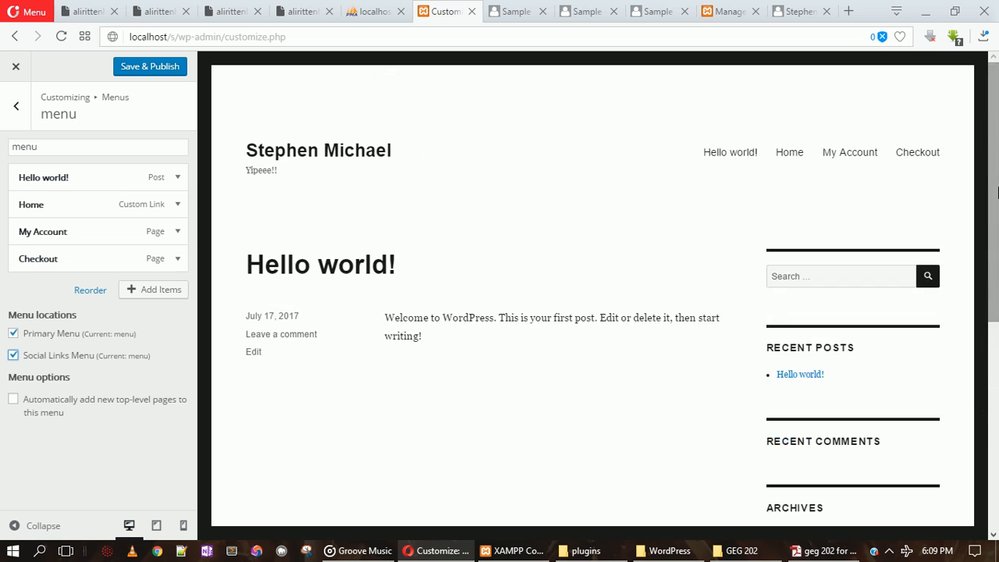
# - Remove the menu from the Social Links Menu location and return to the customizer's main sections
pyautogui.click(14, 357)
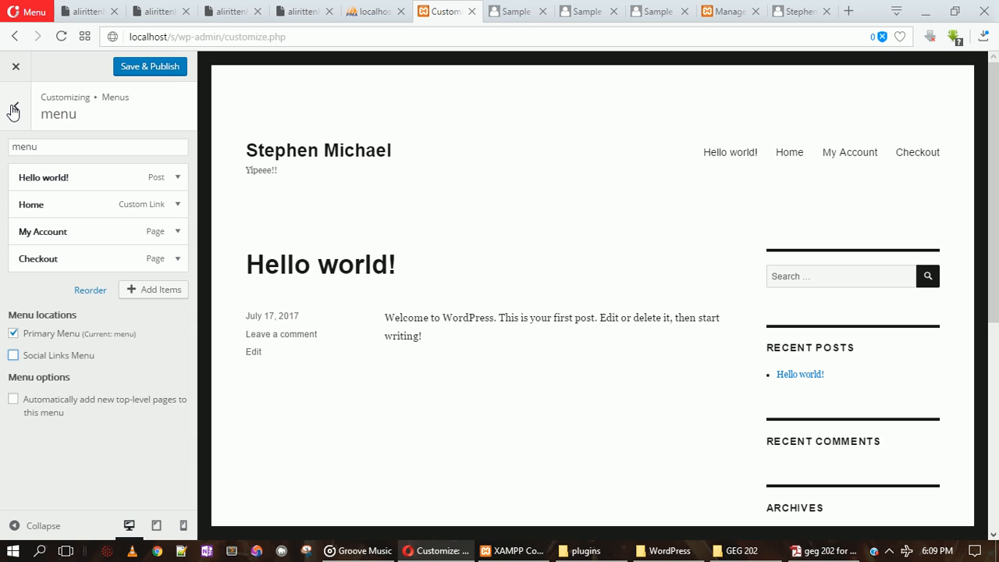
pyautogui.click(13, 110)
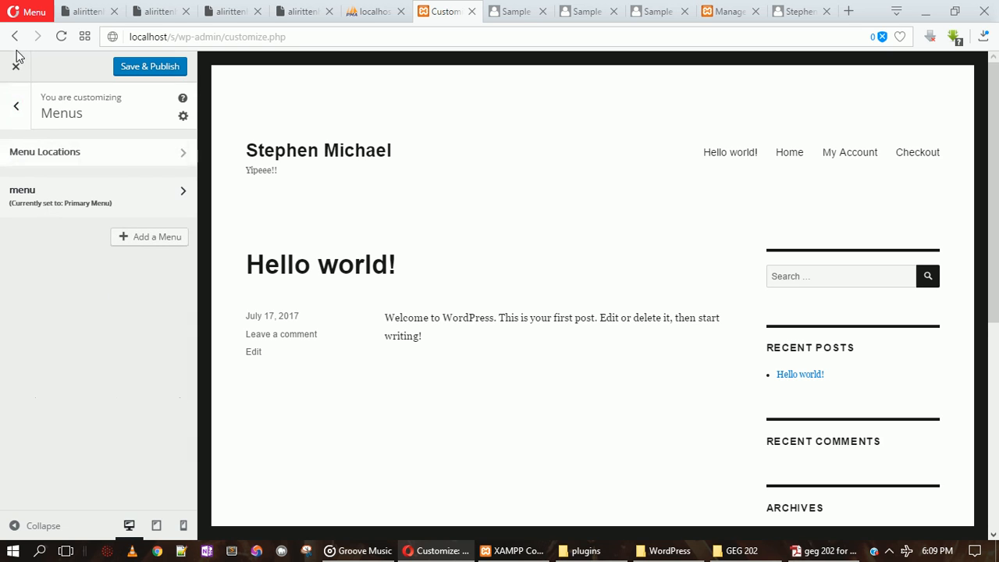
pyautogui.click(14, 105)
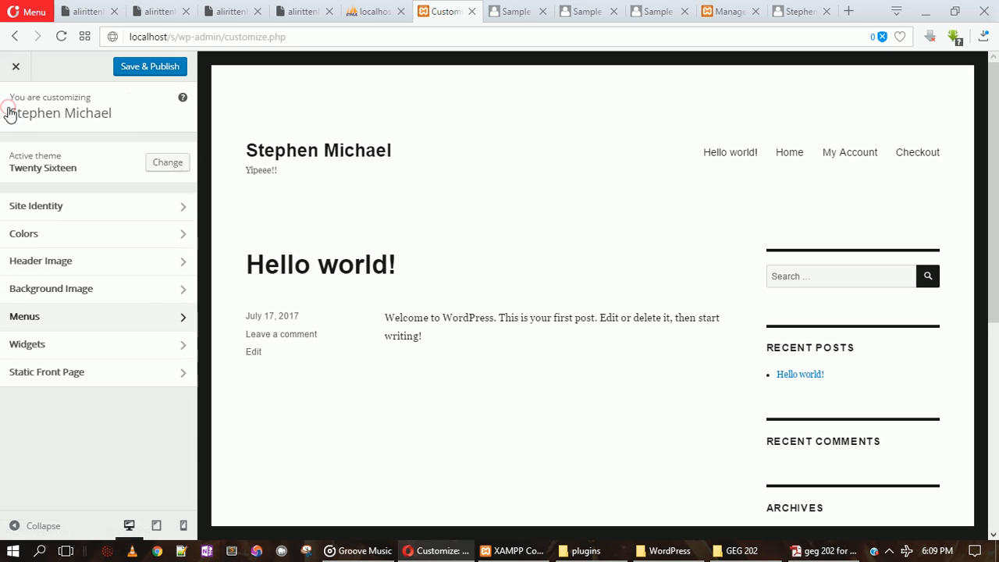
# - View the widgets in the Sidebar area of the customizer's Widgets section and return to the area list
pyautogui.click(93, 346)
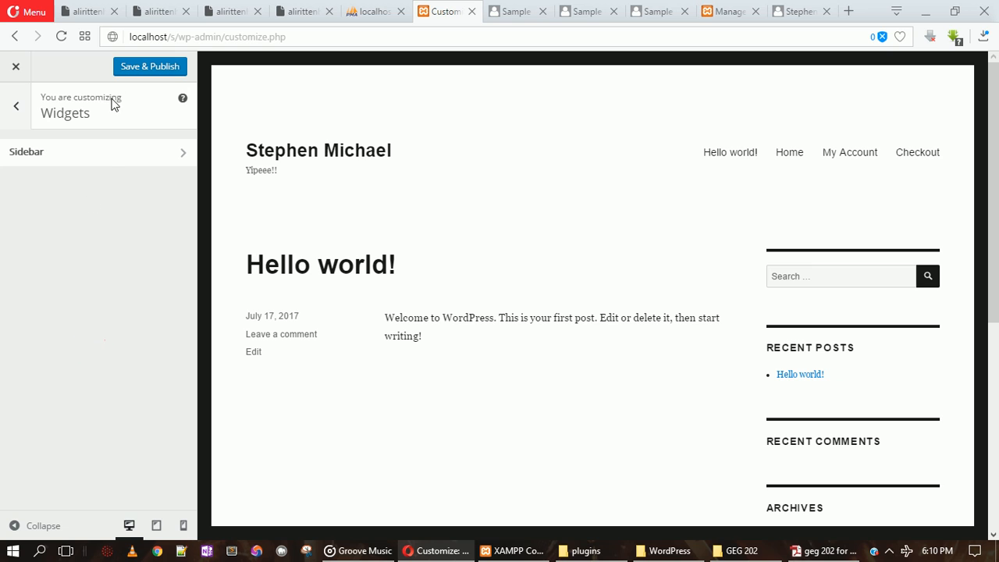
pyautogui.click(112, 153)
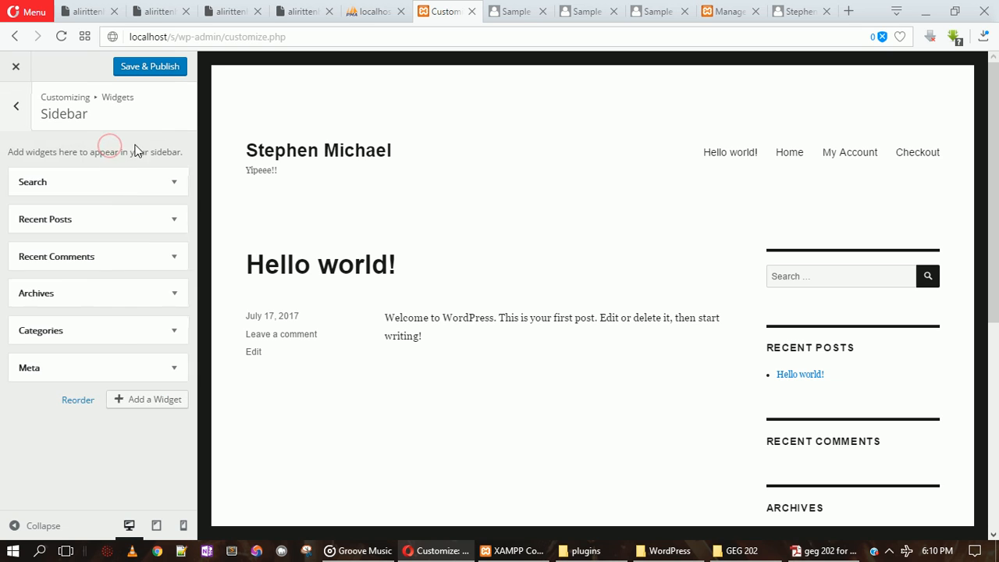
pyautogui.click(15, 109)
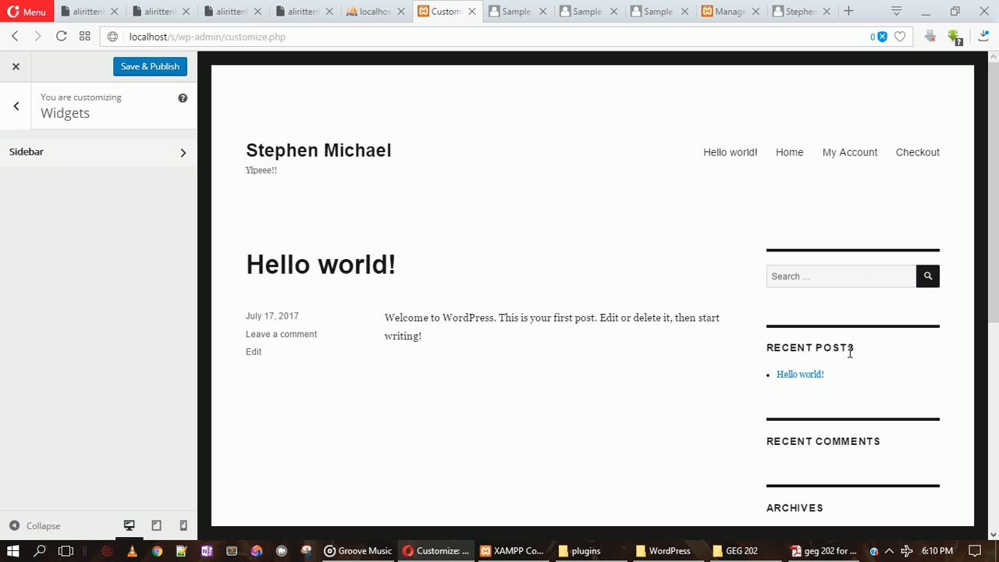
# - Examine the sidebar widgets in the site preview and return to the customizer's main sections
pyautogui.moveTo(998, 222); pyautogui.dragTo(992, 430)
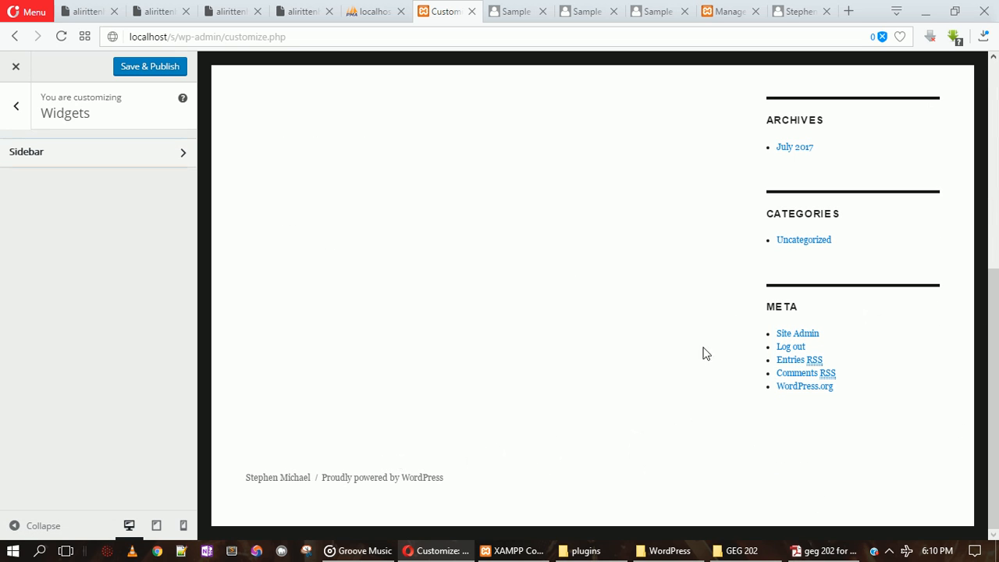
pyautogui.moveTo(993, 422); pyautogui.dragTo(988, 158)
pyautogui.scroll(-5, 988, 158)
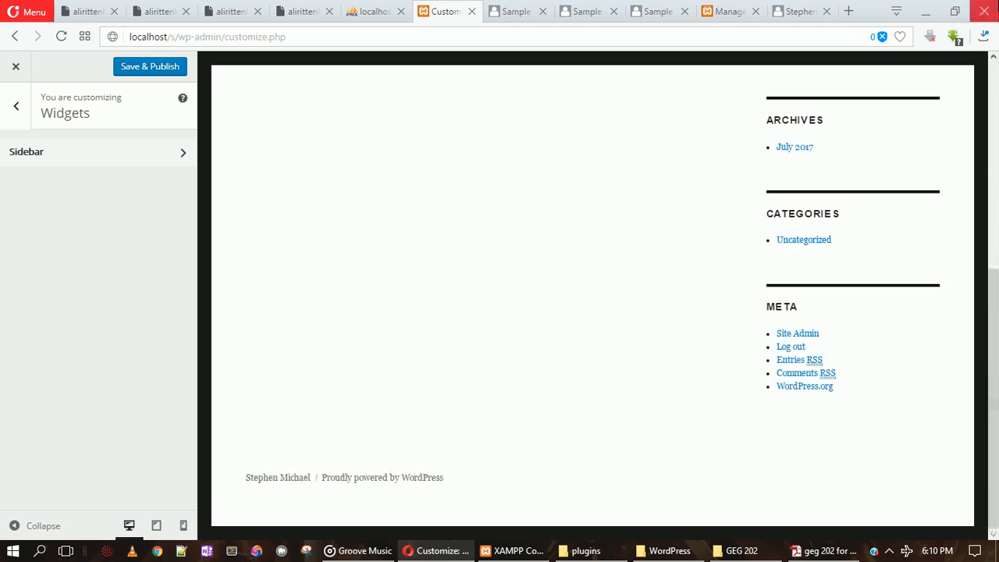
pyautogui.scroll(5, 990, 268)
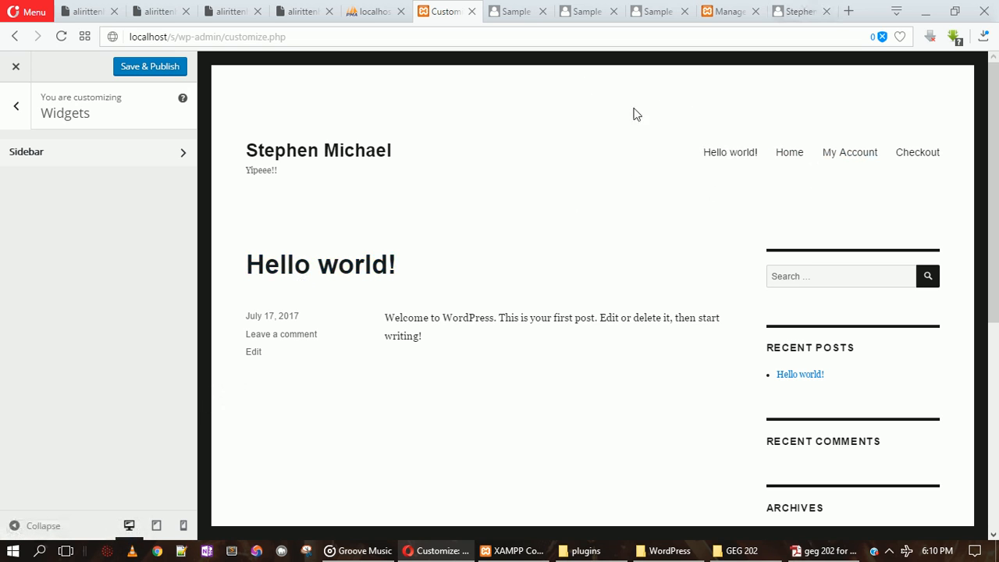
pyautogui.click(14, 105)
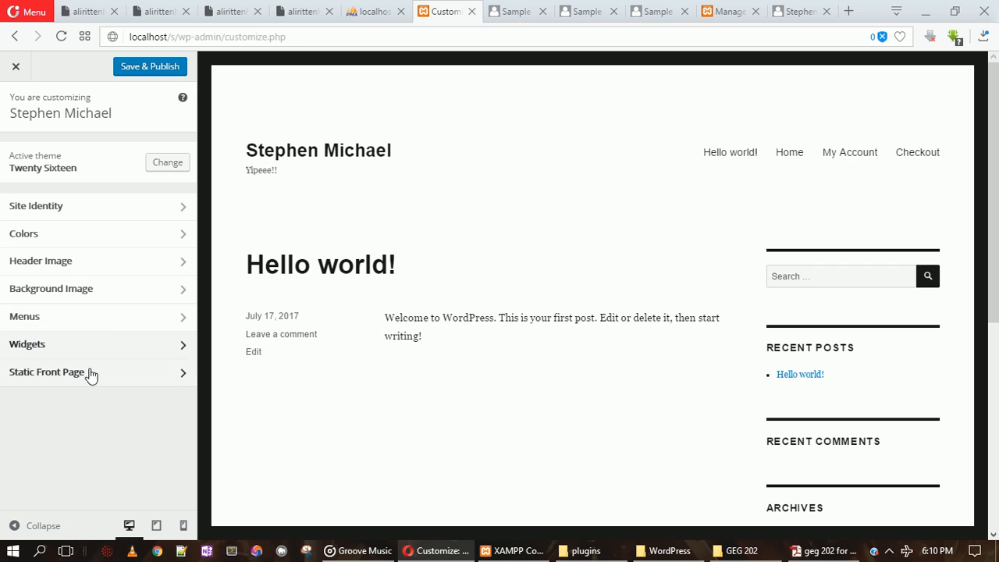
# - Try the static page option for the front page display and switch back to Your latest posts
pyautogui.click(104, 378)
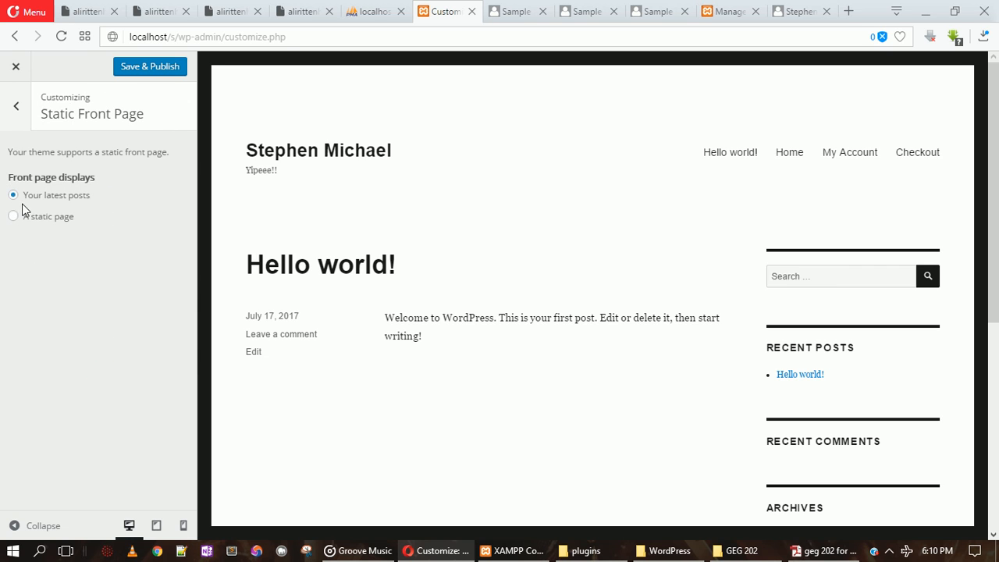
pyautogui.click(50, 218)
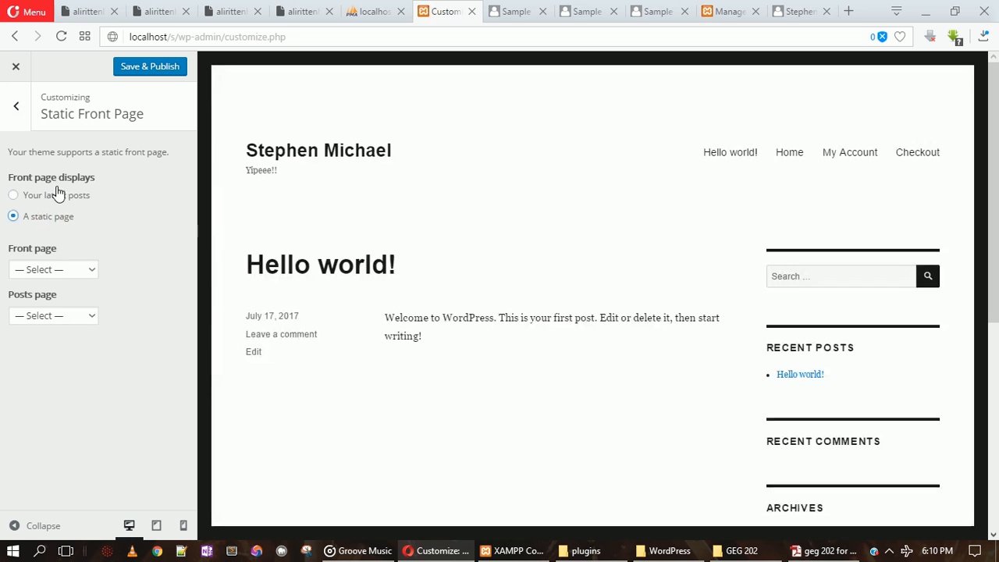
pyautogui.click(56, 195)
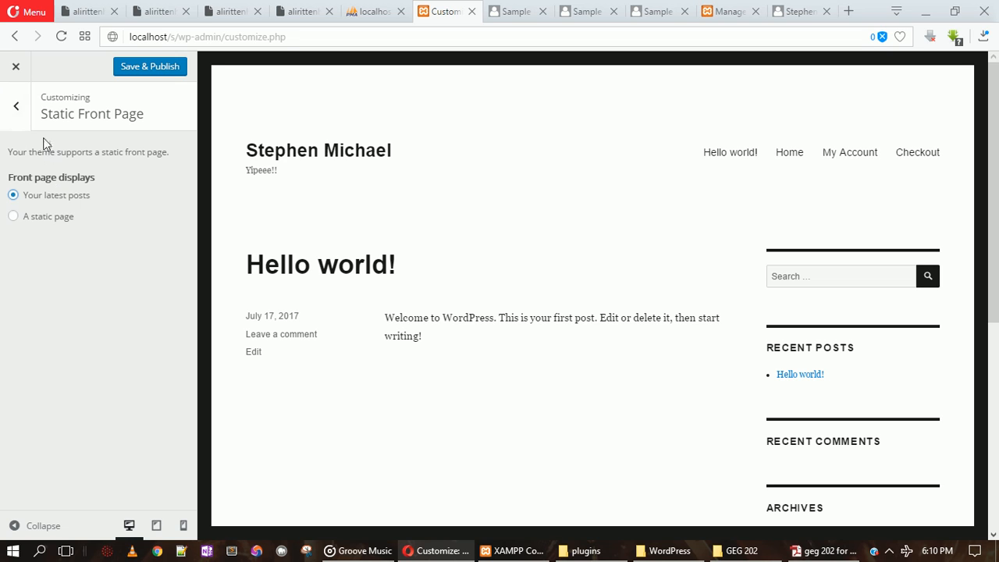
# - Leave the Static Front Page section and exit the customizer without saving the changes
pyautogui.click(14, 110)
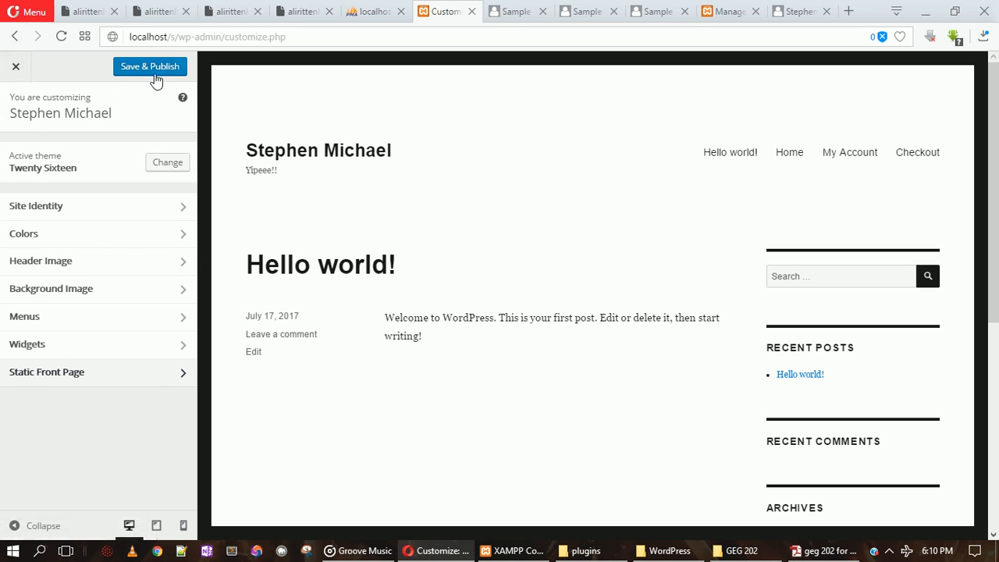
pyautogui.click(14, 70)
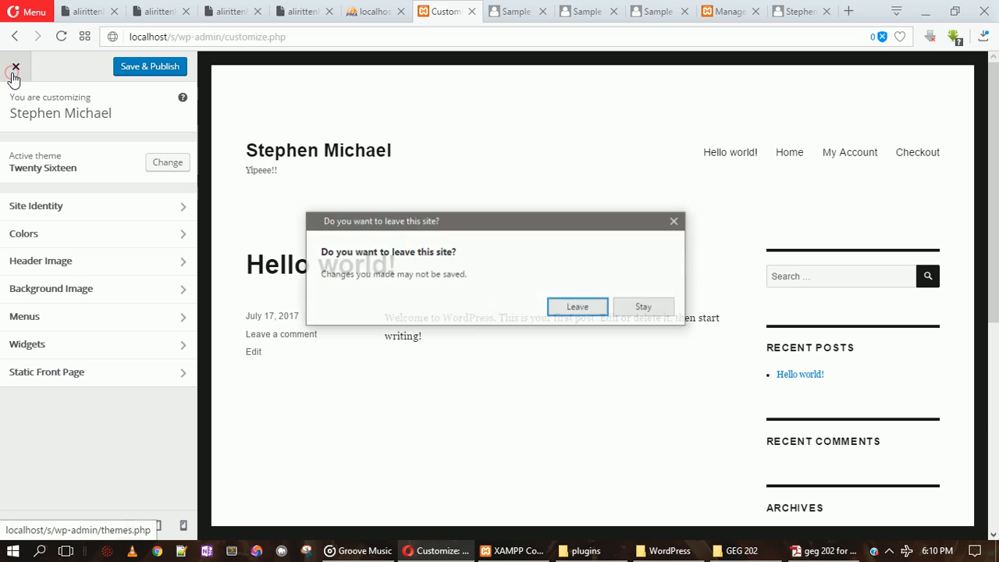
pyautogui.click(600, 309)
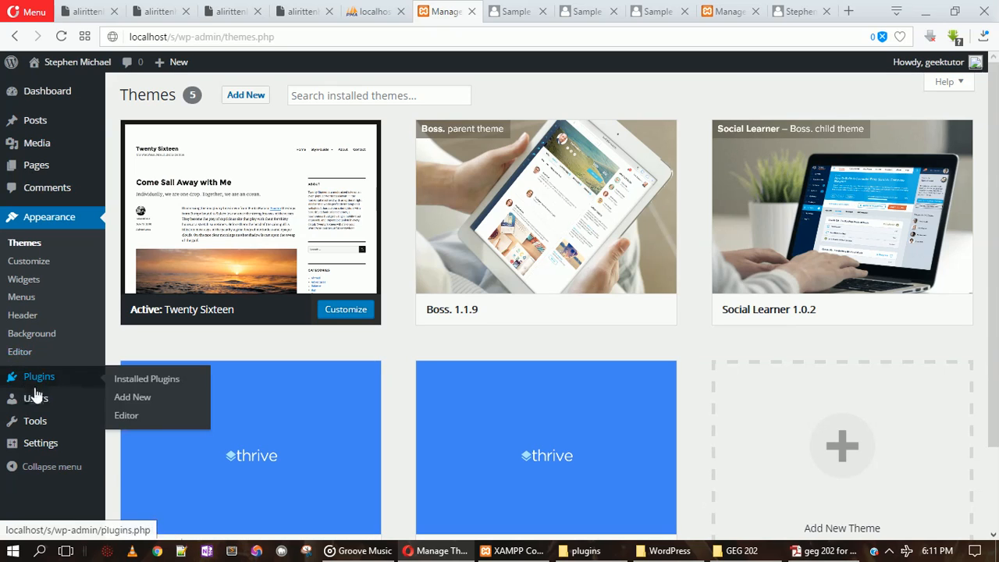
# - Go to the list of all users and open the administrator account's profile for editing
pyautogui.moveTo(92, 382)
pyautogui.moveTo(84, 405)
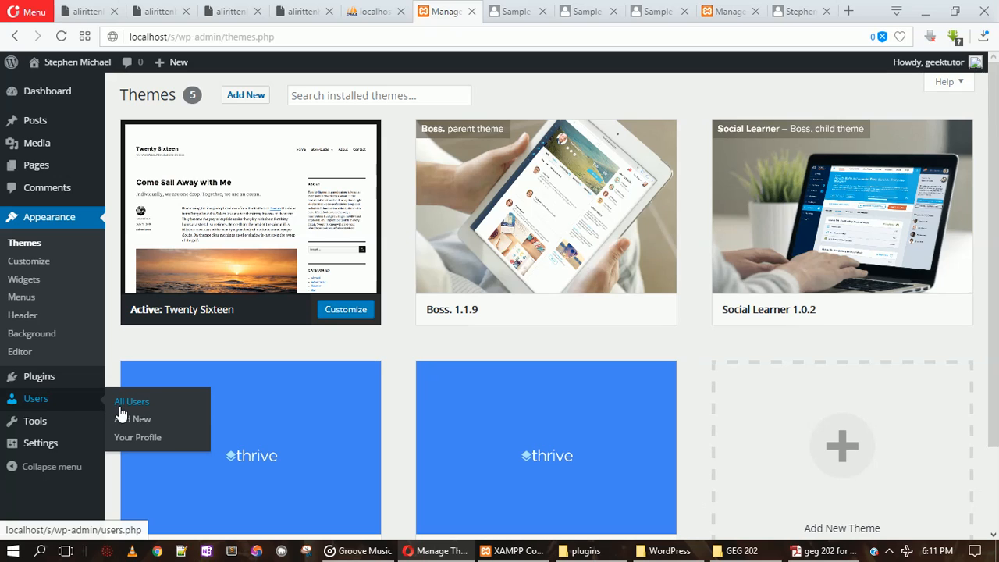
pyautogui.click(121, 411)
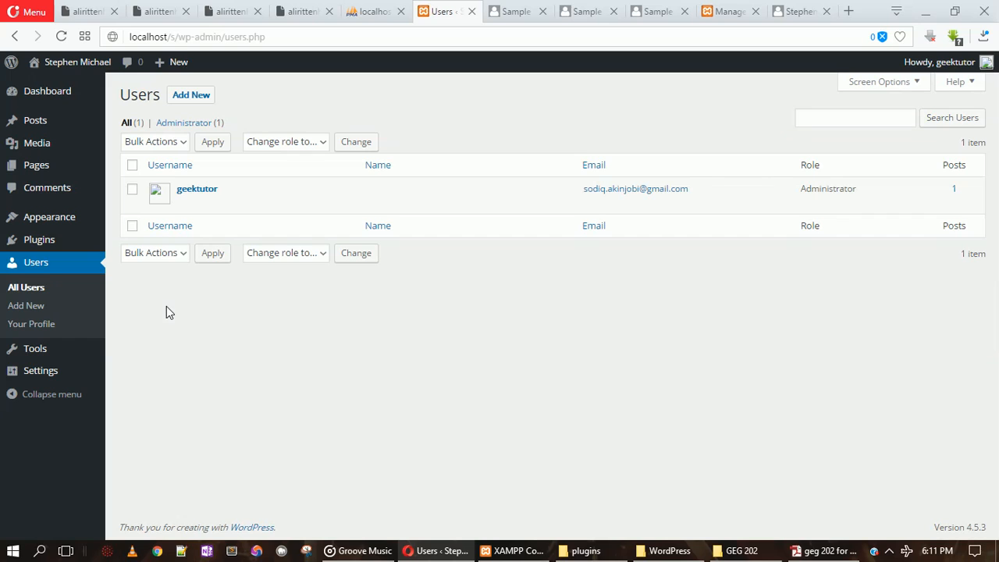
pyautogui.moveTo(182, 207)
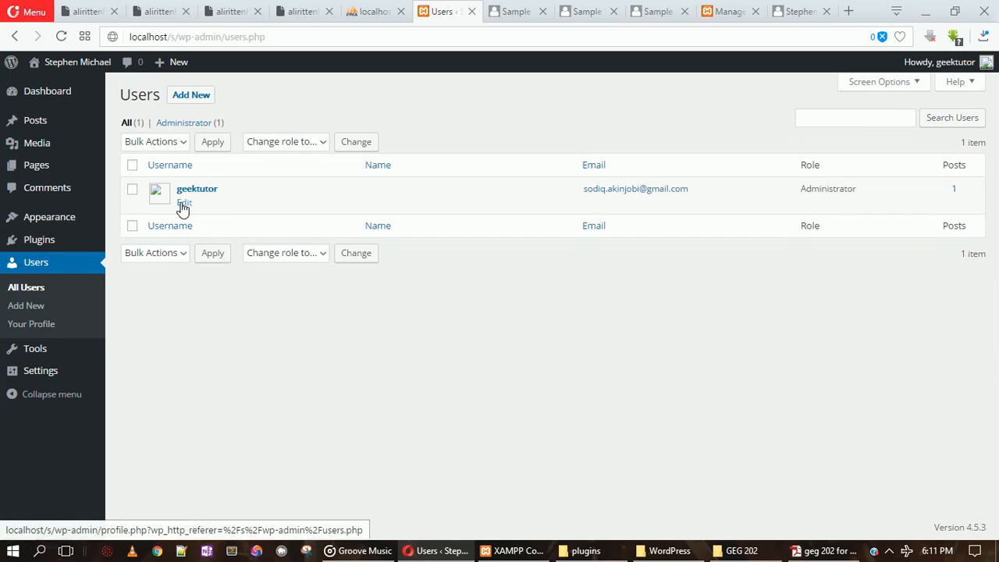
pyautogui.click(184, 203)
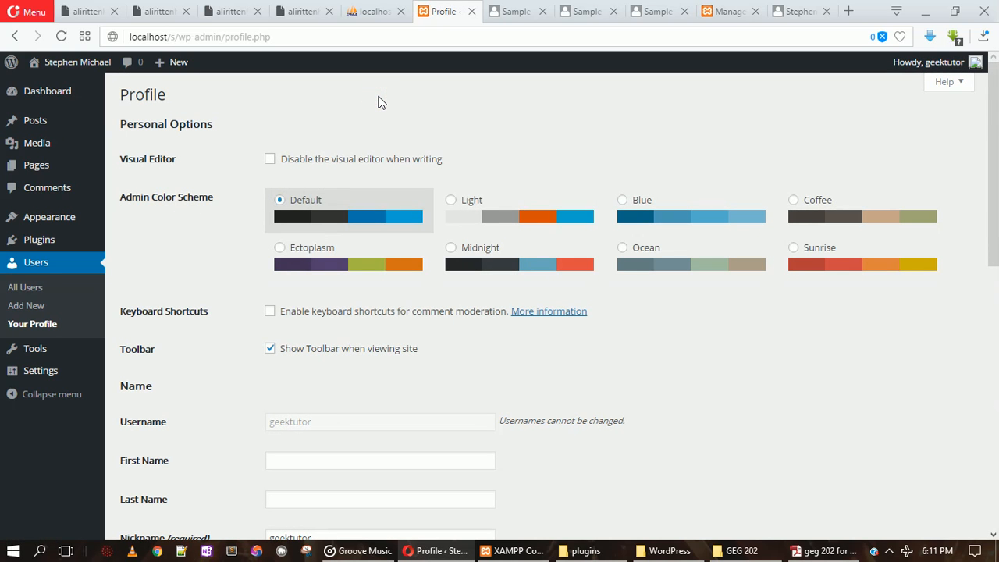
# - Try the Midnight, Ocean, Coffee and Blue admin color schemes on the profile page
pyautogui.scroll(-2, 378, 102)
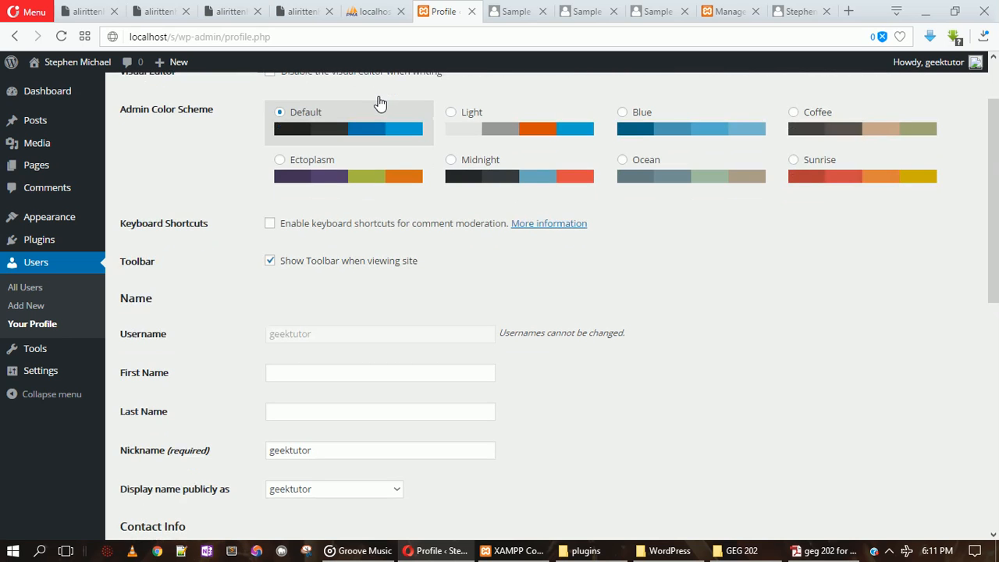
pyautogui.scroll(-2, 379, 102)
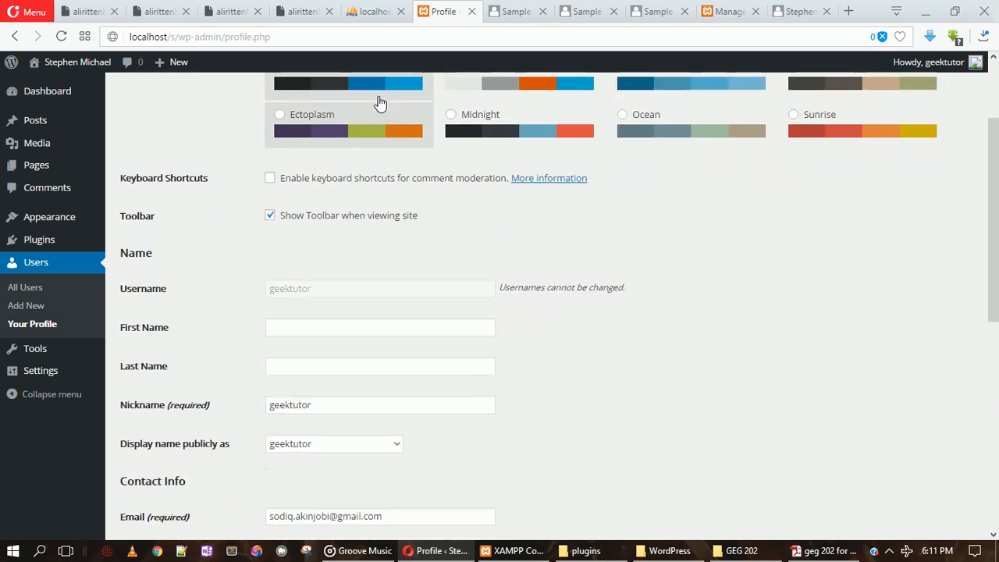
pyautogui.scroll(1, 378, 102)
pyautogui.click(468, 131)
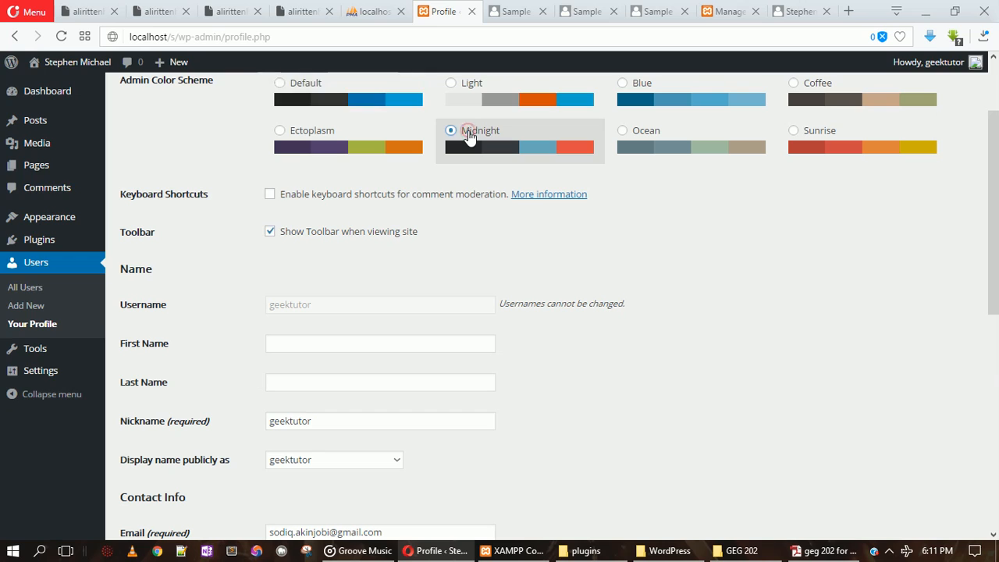
pyautogui.click(693, 146)
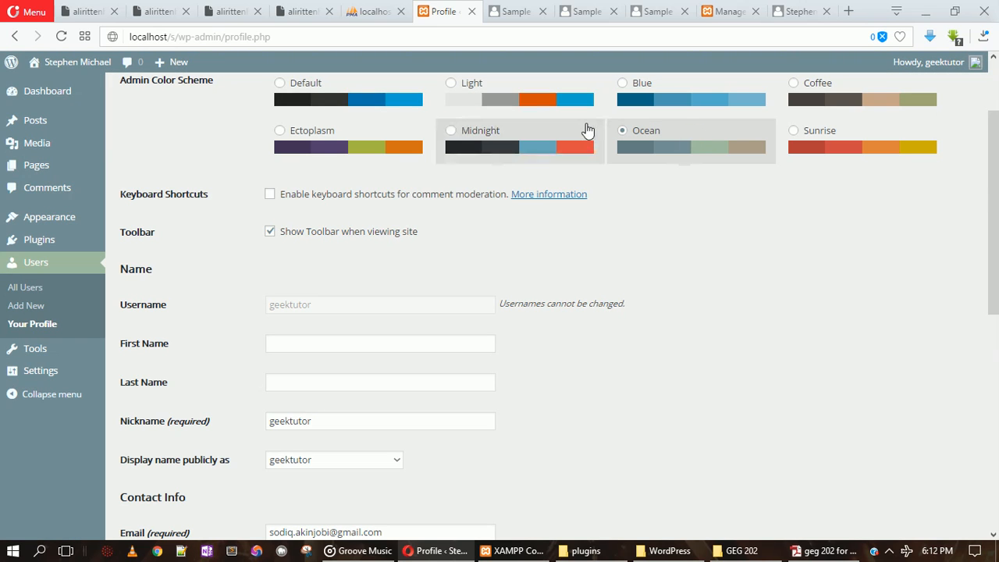
pyautogui.click(588, 130)
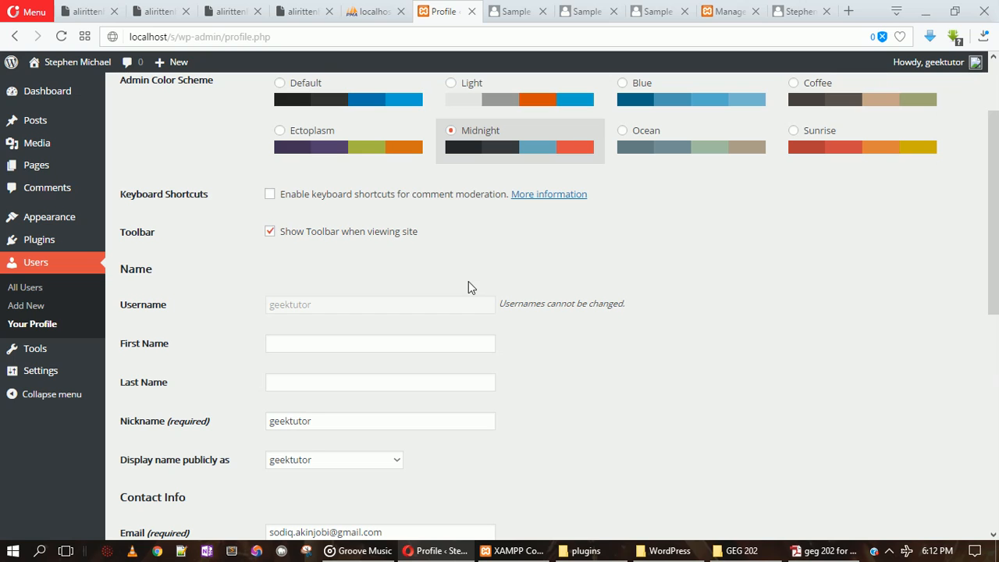
pyautogui.click(820, 83)
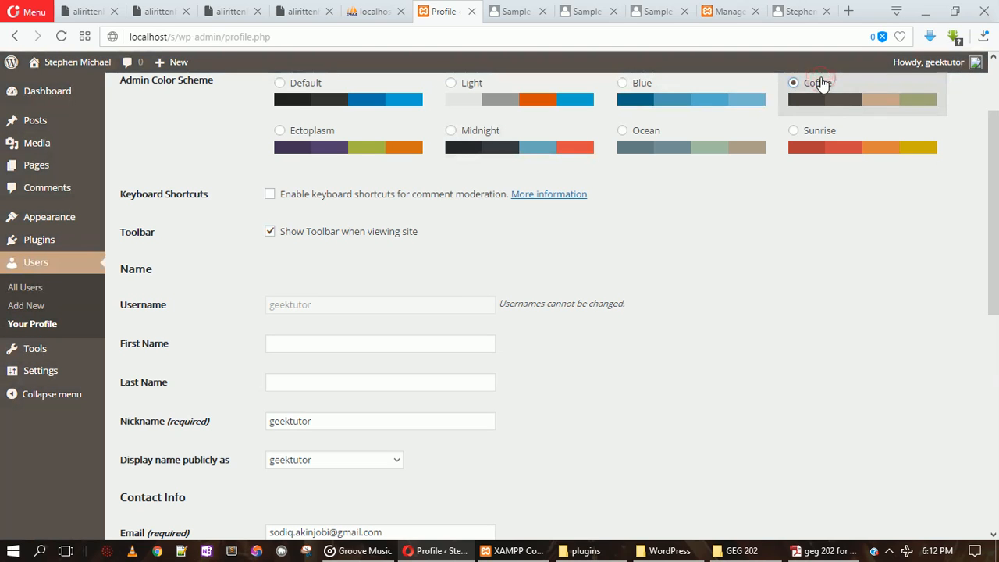
pyautogui.click(709, 88)
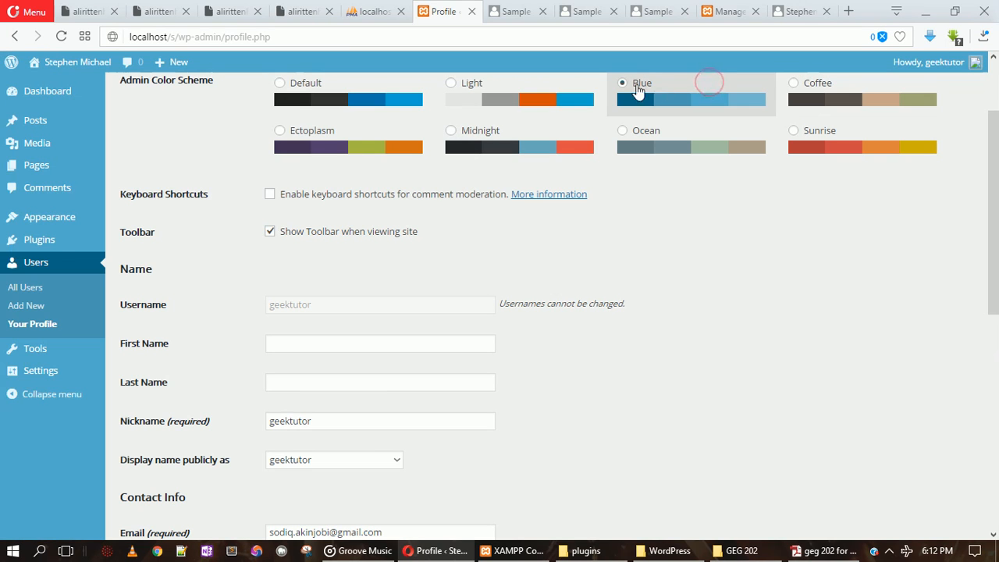
# - Set the admin color scheme to Light and update the profile
pyautogui.click(562, 97)
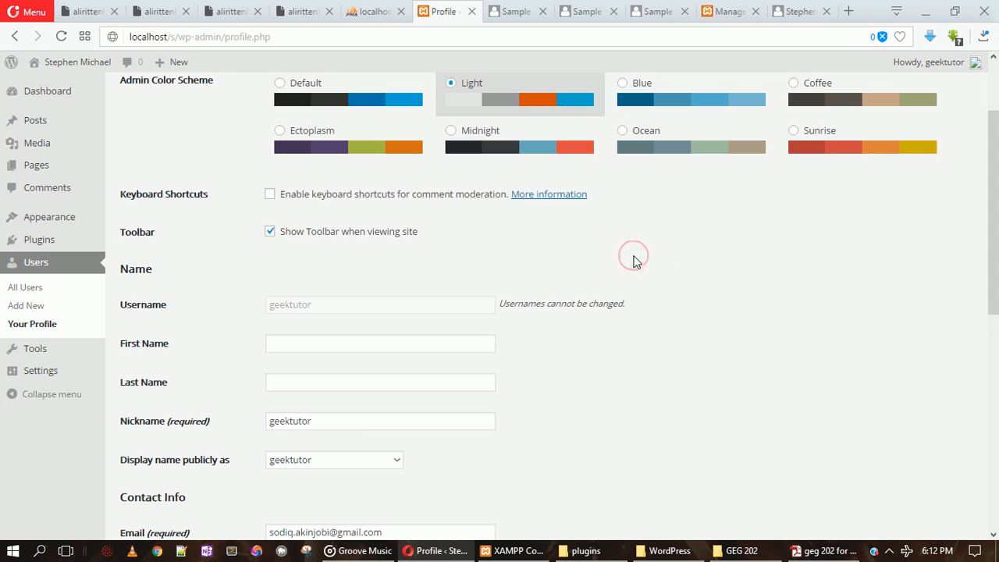
pyautogui.scroll(-2, 634, 263)
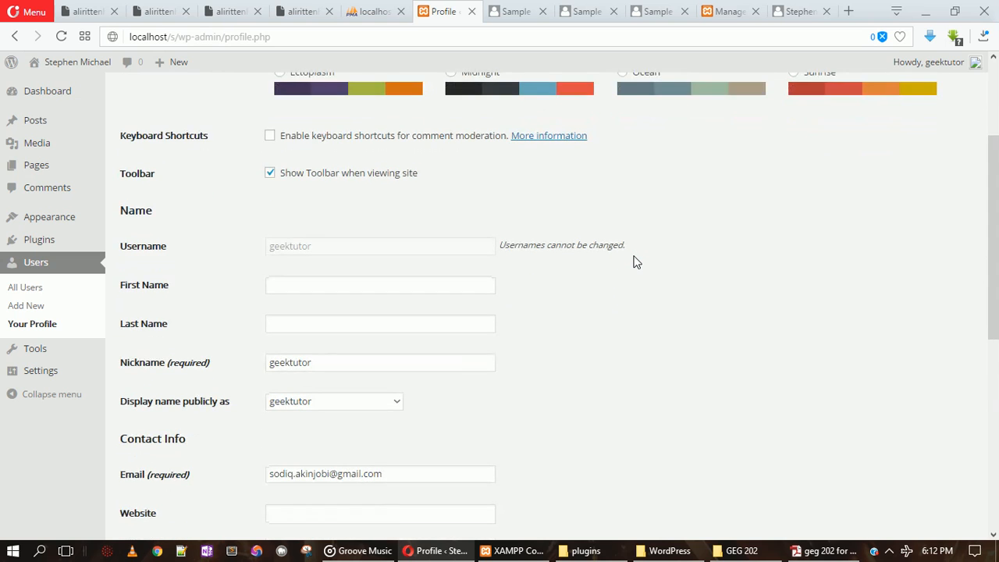
pyautogui.scroll(-5, 634, 262)
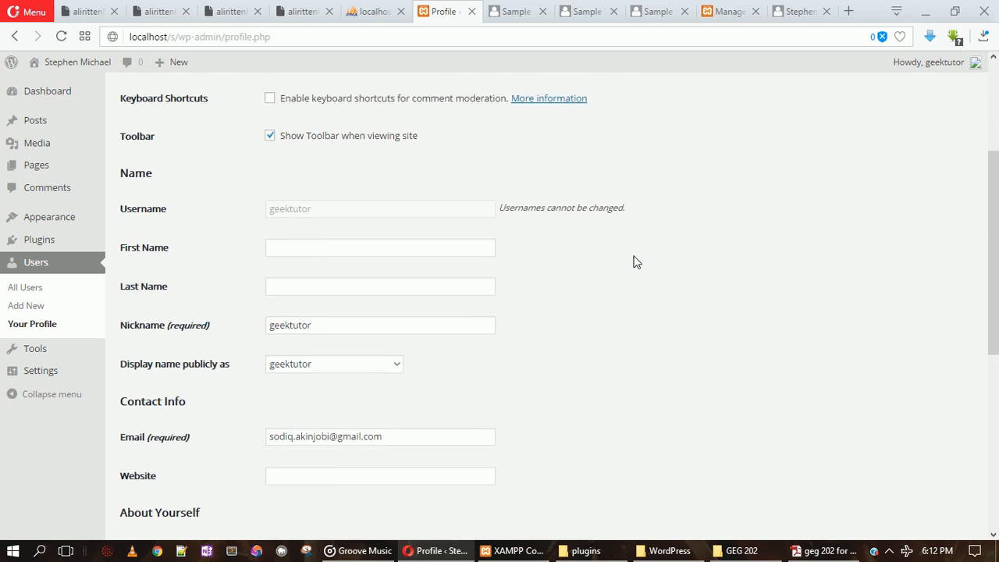
pyautogui.scroll(-4, 633, 262)
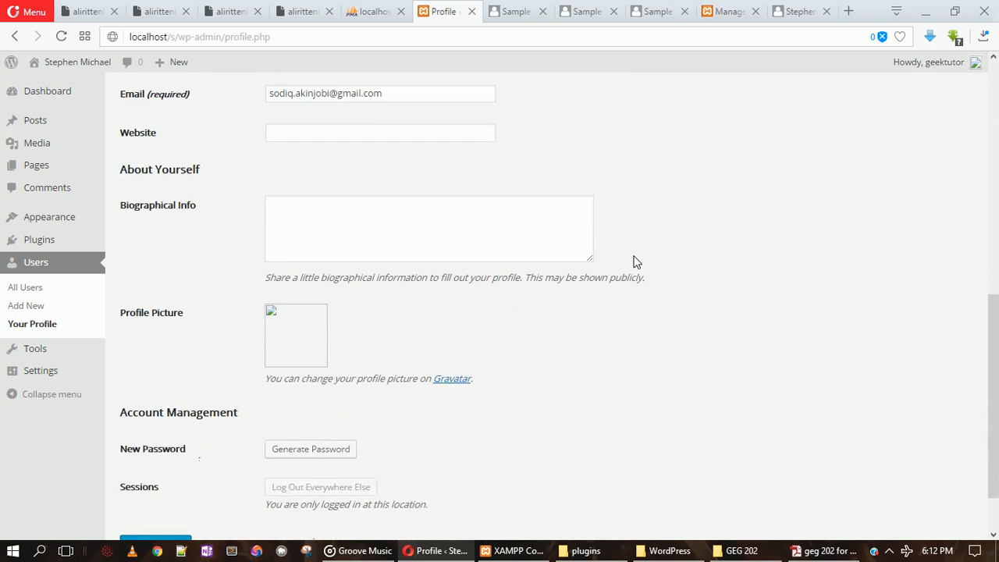
pyautogui.scroll(1, 634, 262)
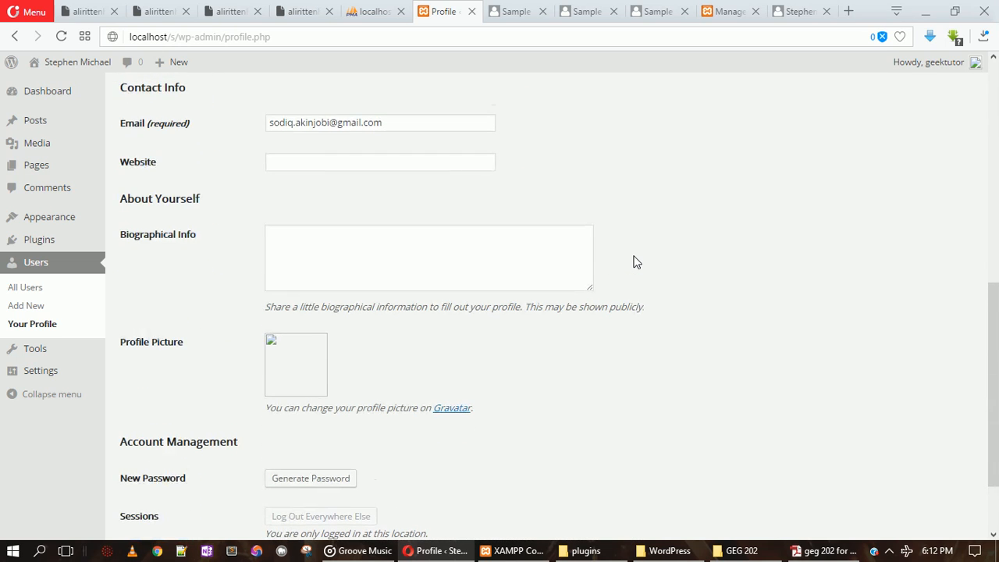
pyautogui.scroll(-2, 634, 262)
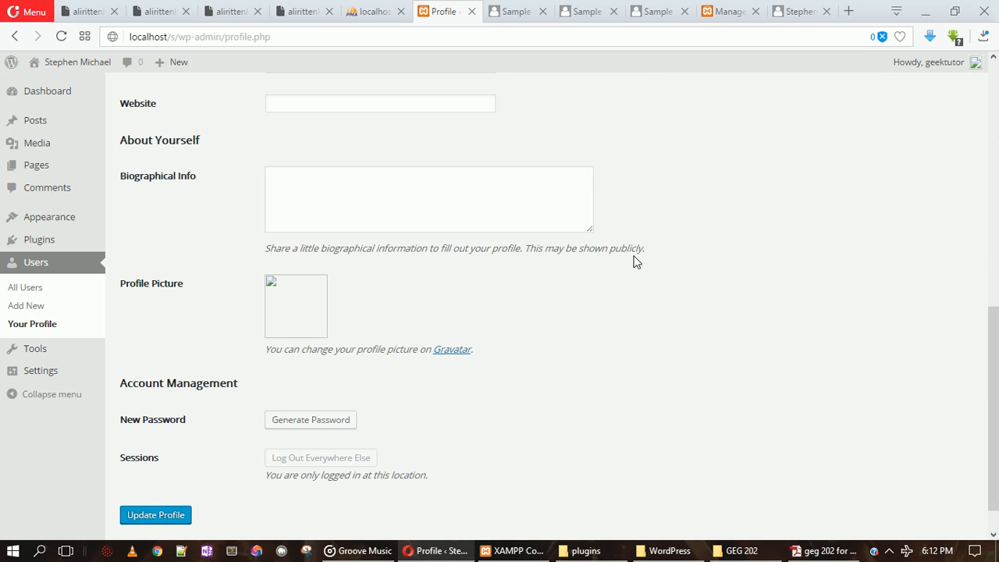
pyautogui.scroll(-1, 634, 262)
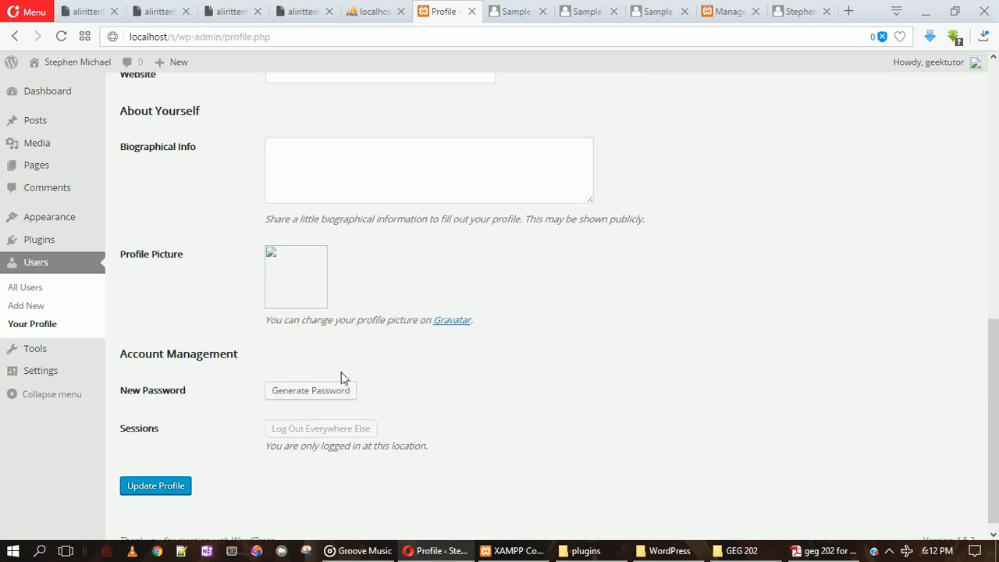
pyautogui.click(162, 495)
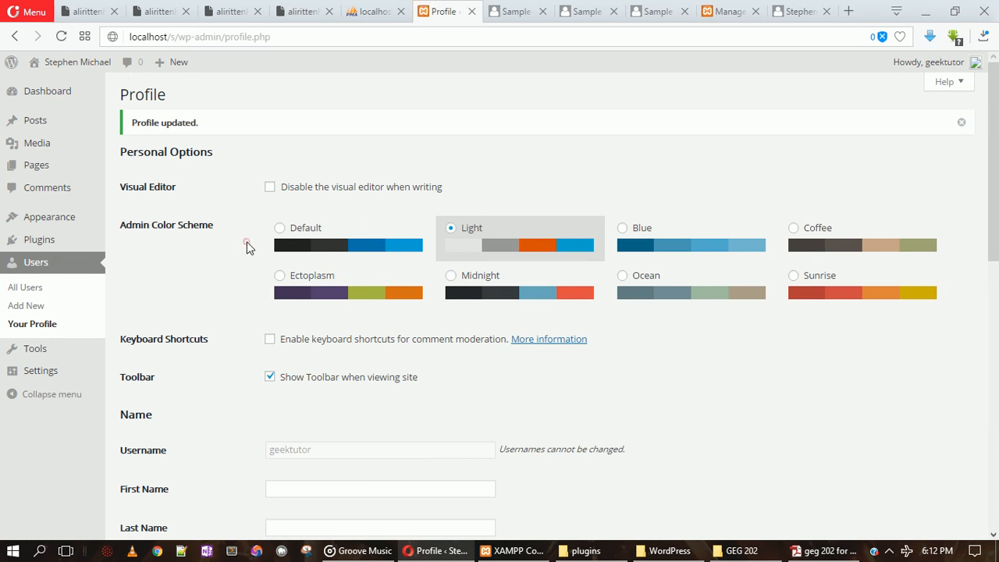
# - Generate a new password for the account in the profile's Account Management section
pyautogui.scroll(-1, 246, 247)
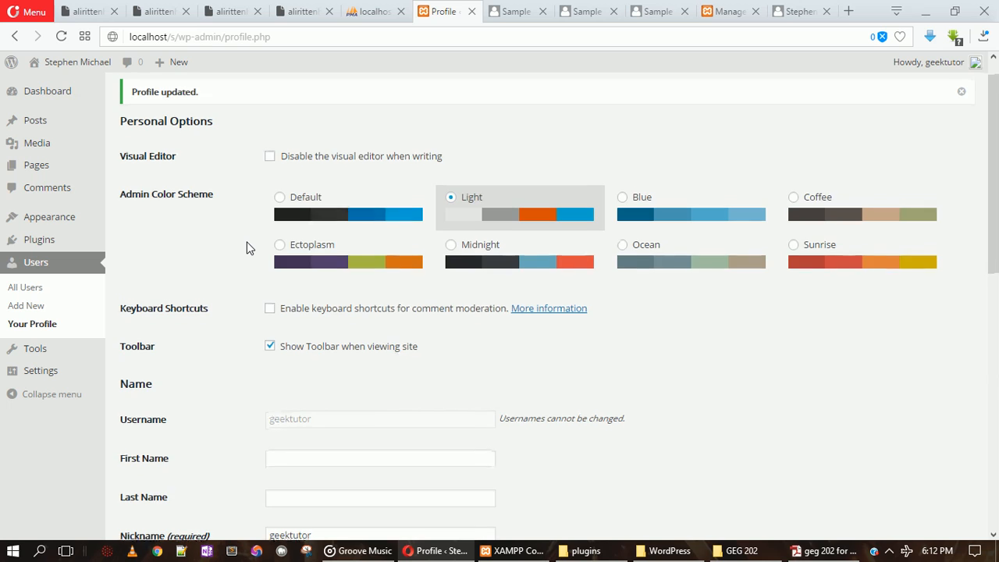
pyautogui.scroll(-1, 247, 248)
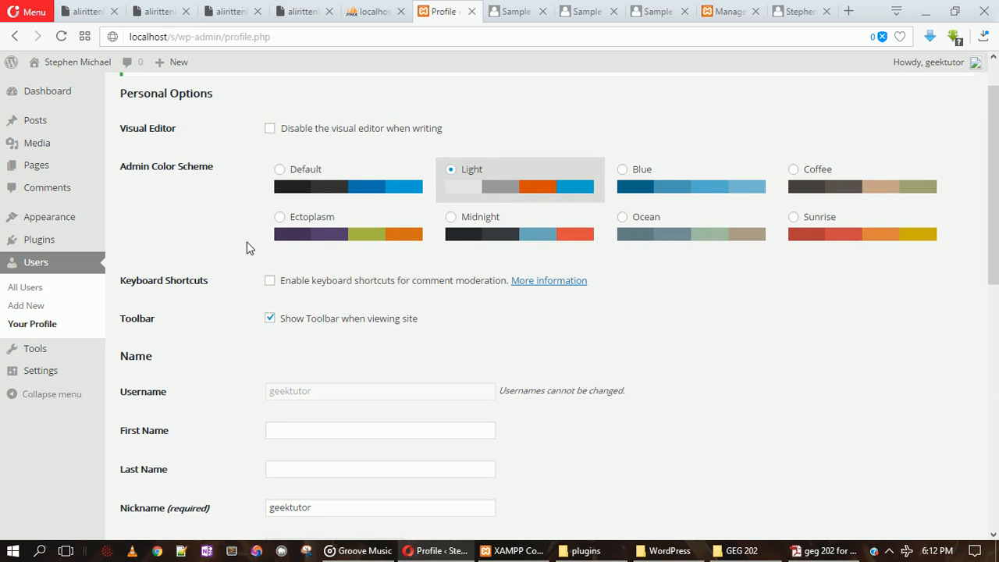
pyautogui.scroll(-1, 247, 248)
pyautogui.scroll(-1, 247, 248)
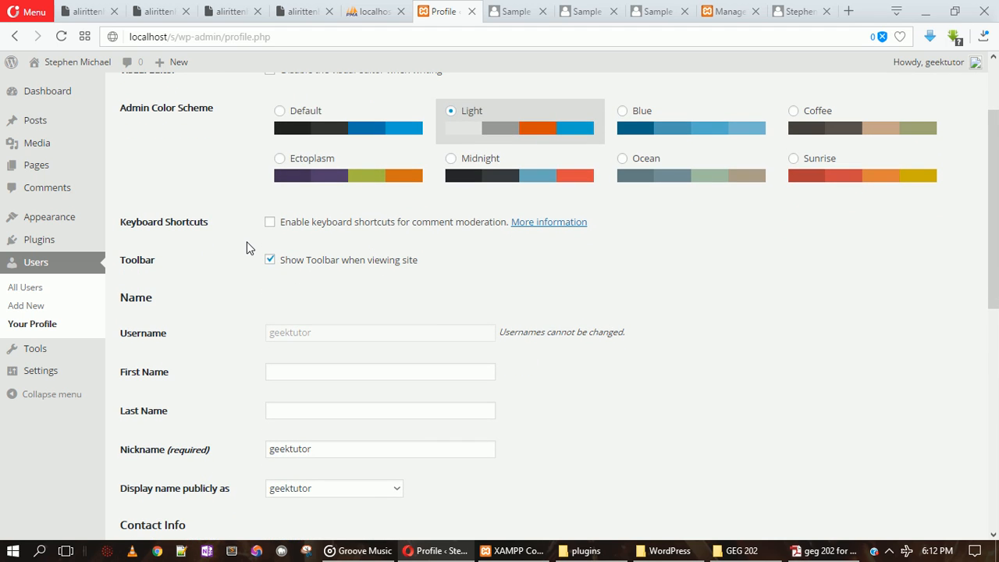
pyautogui.scroll(-2, 246, 247)
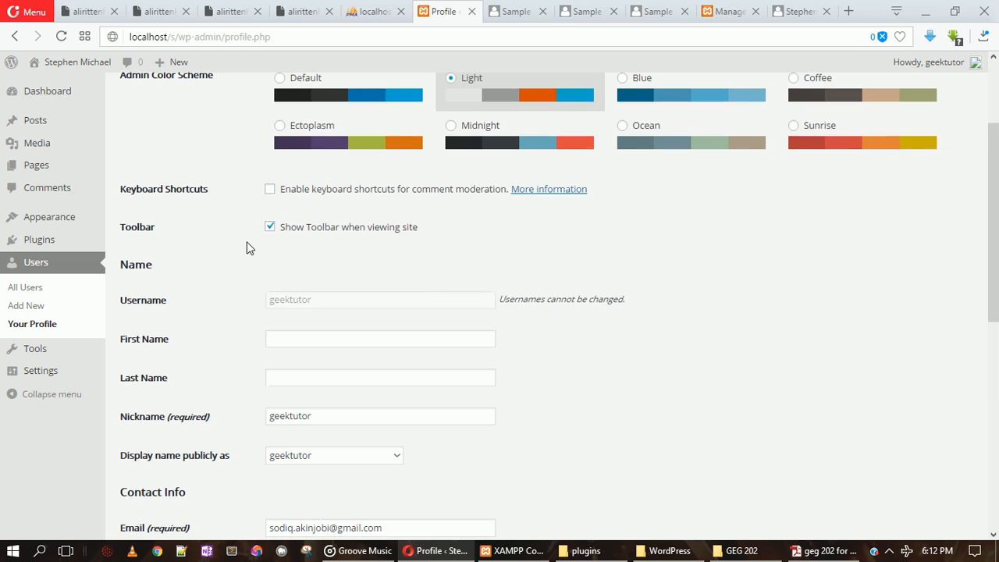
pyautogui.scroll(-12, 248, 246)
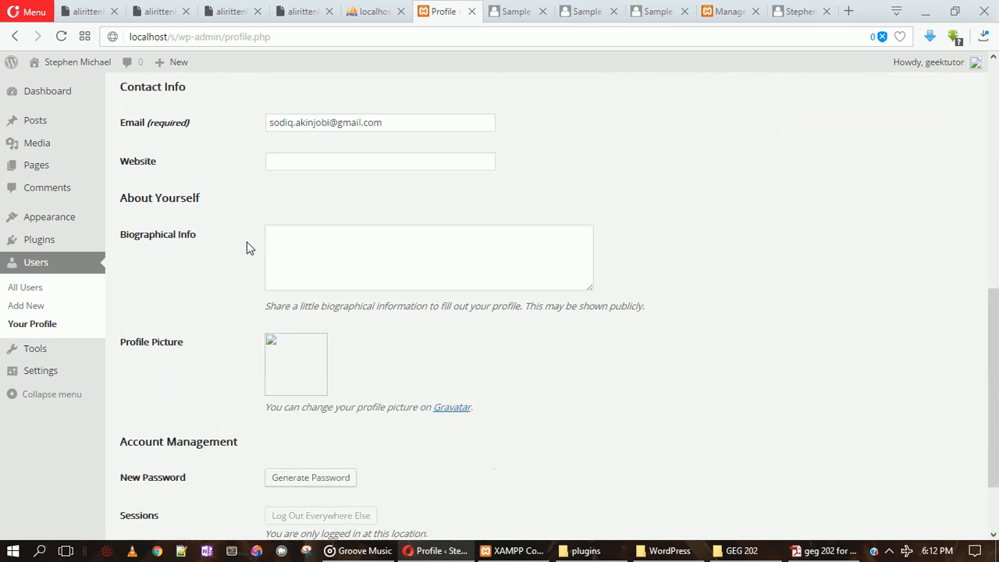
pyautogui.click(309, 480)
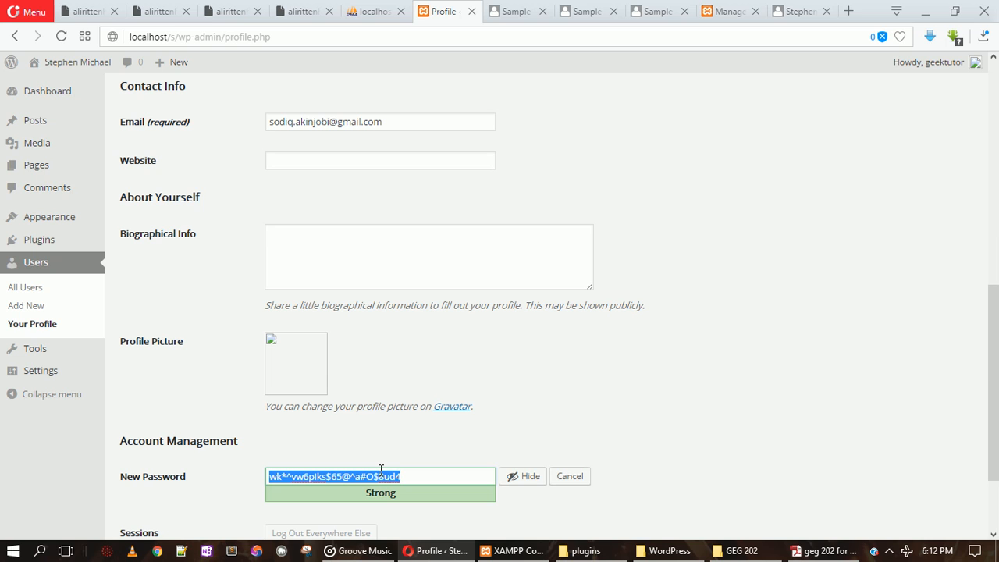
# - Leave the profile page without saving and look through the Available Tools, Import and Export pages
pyautogui.moveTo(38, 350)
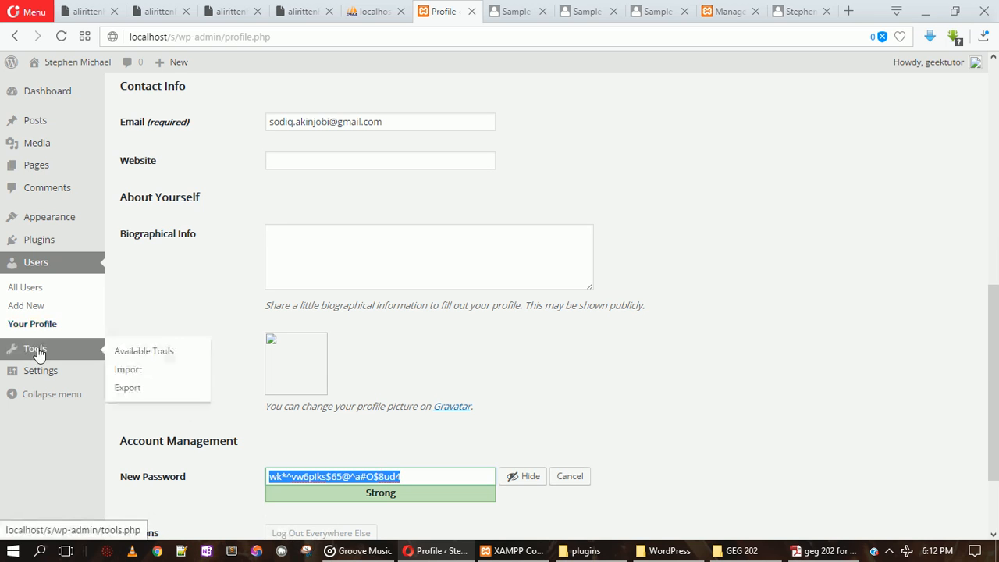
pyautogui.click(141, 352)
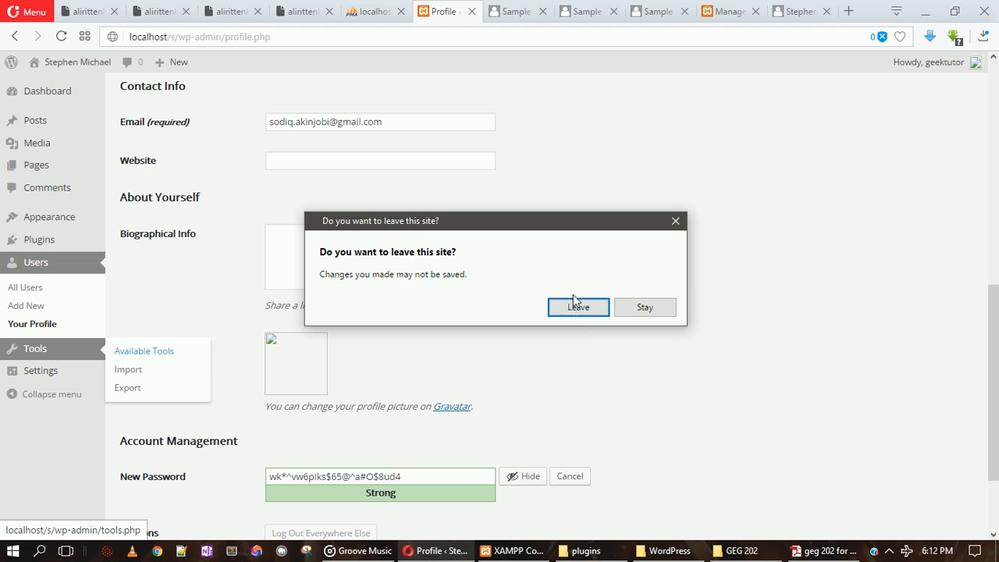
pyautogui.click(577, 307)
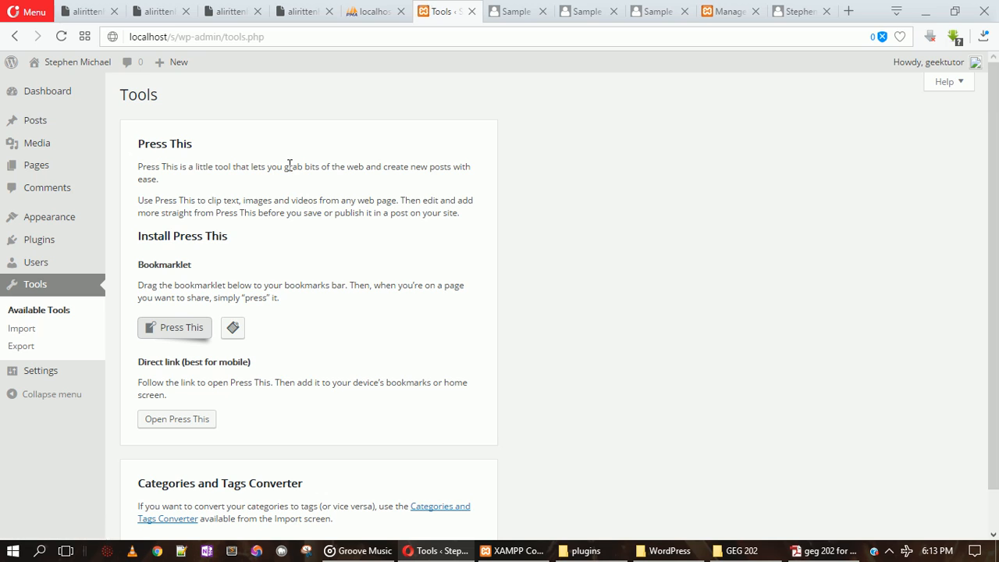
pyautogui.click(289, 166)
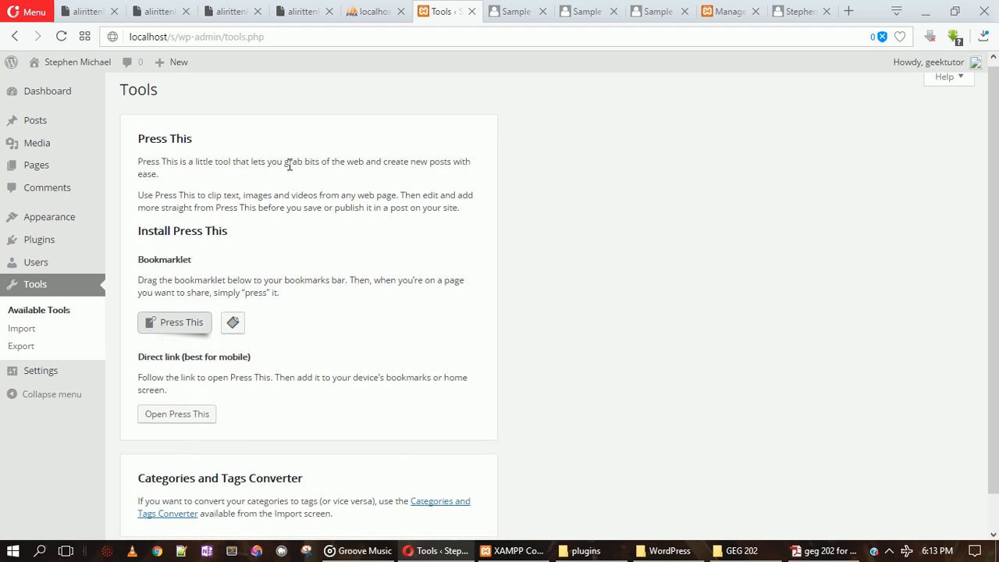
pyautogui.scroll(-1, 289, 164)
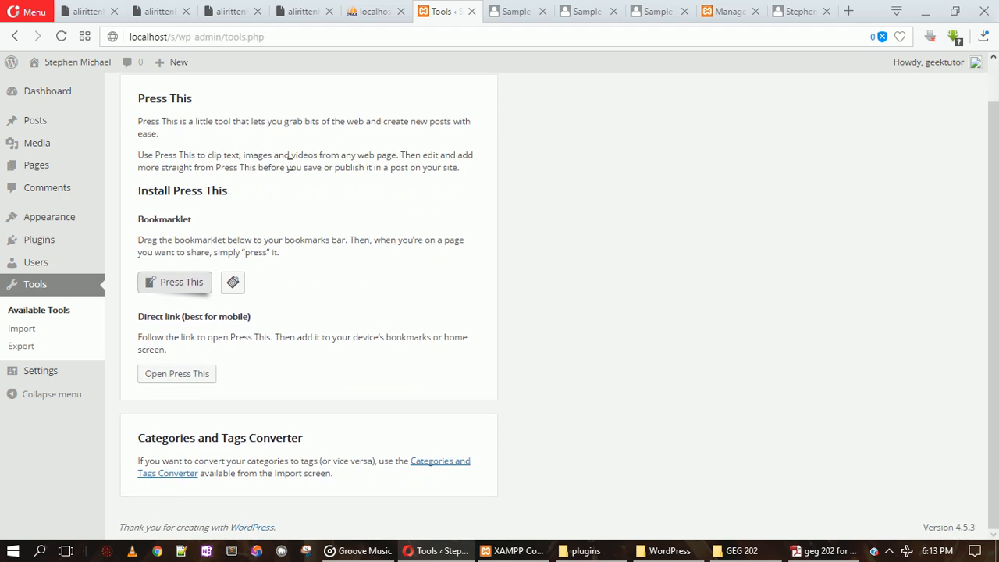
pyautogui.click(10, 326)
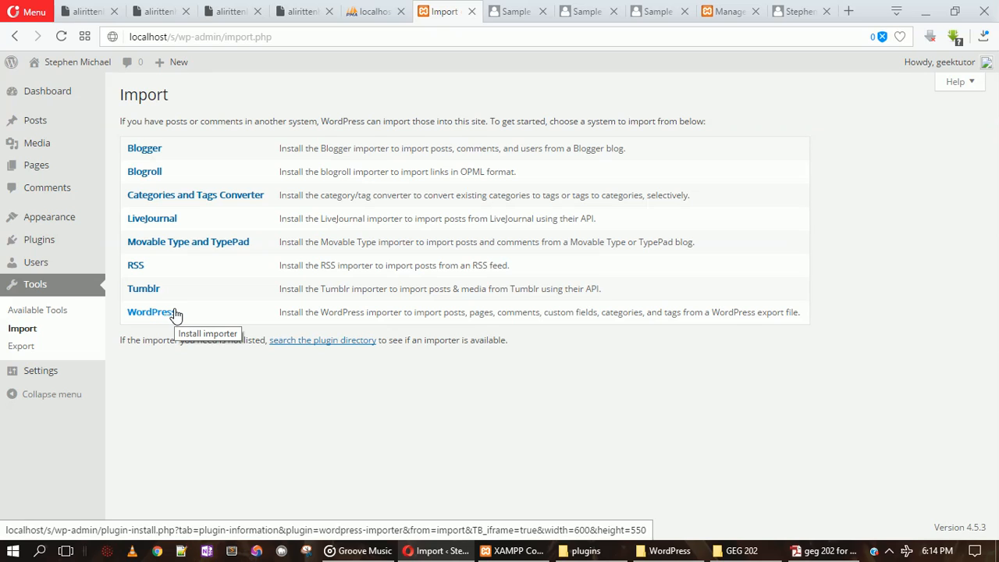
pyautogui.click(32, 348)
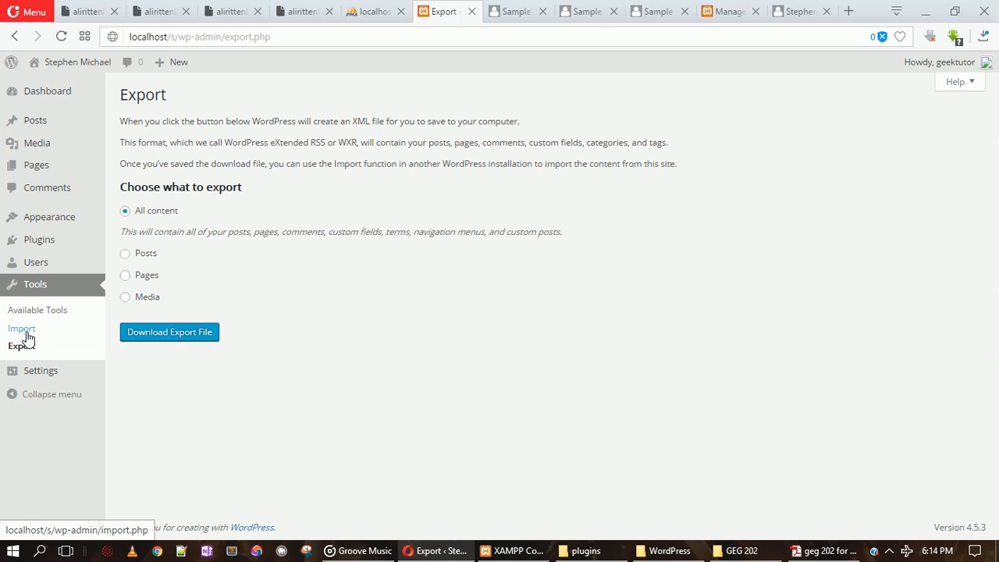
# - Open the General Settings and review the site, membership, timezone, date and time format options
pyautogui.moveTo(53, 383)
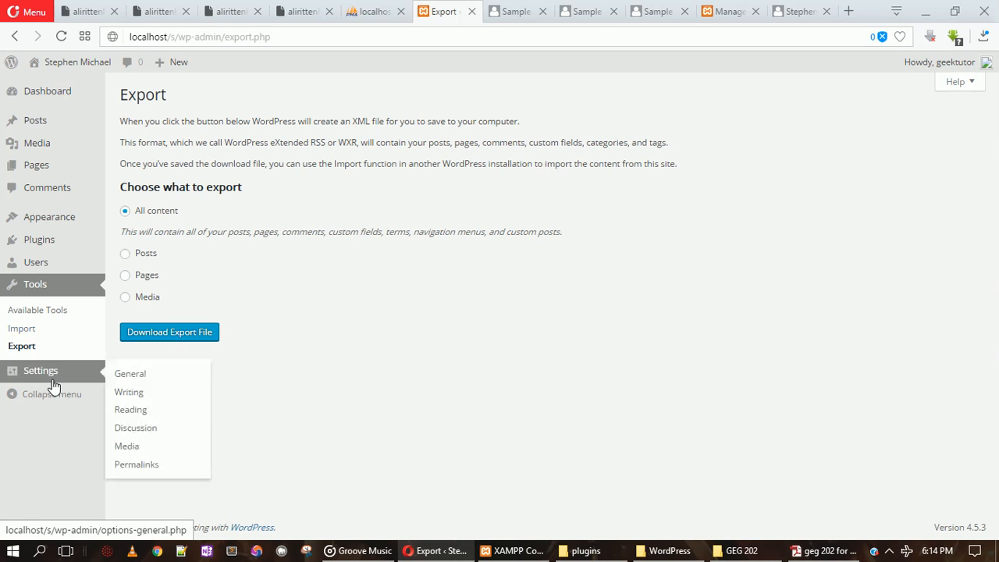
pyautogui.click(135, 381)
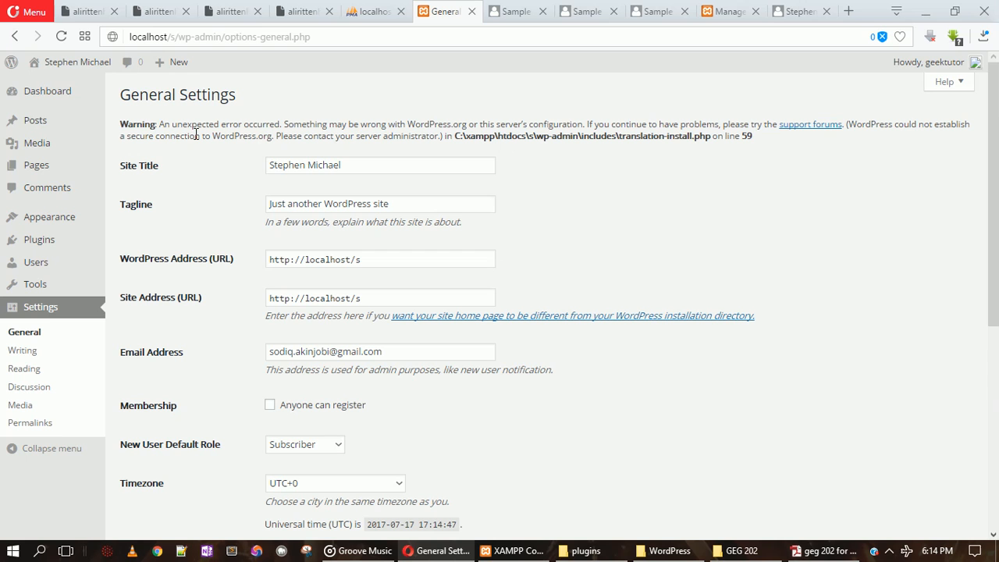
pyautogui.scroll(-1, 194, 159)
pyautogui.scroll(-3, 194, 159)
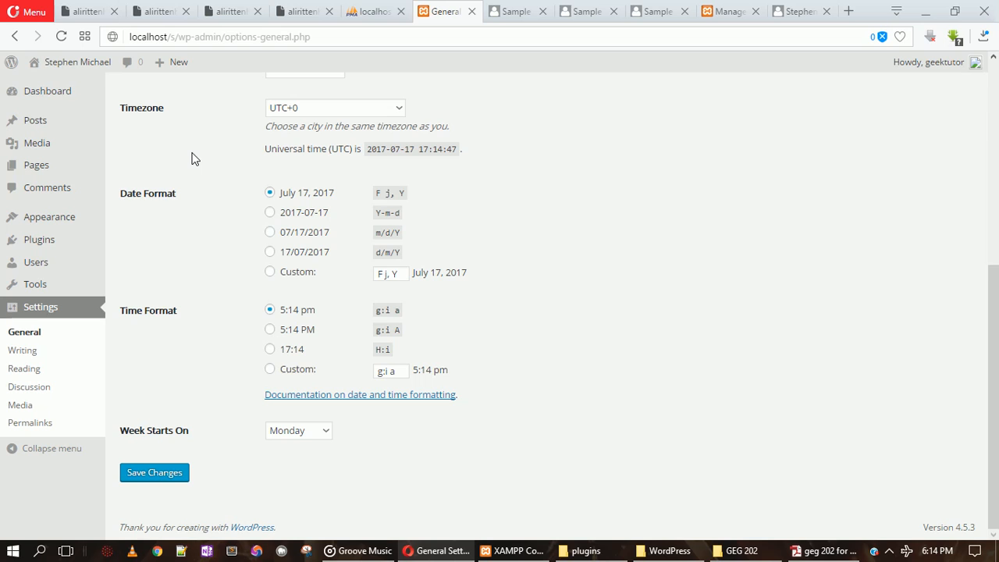
pyautogui.scroll(1, 195, 158)
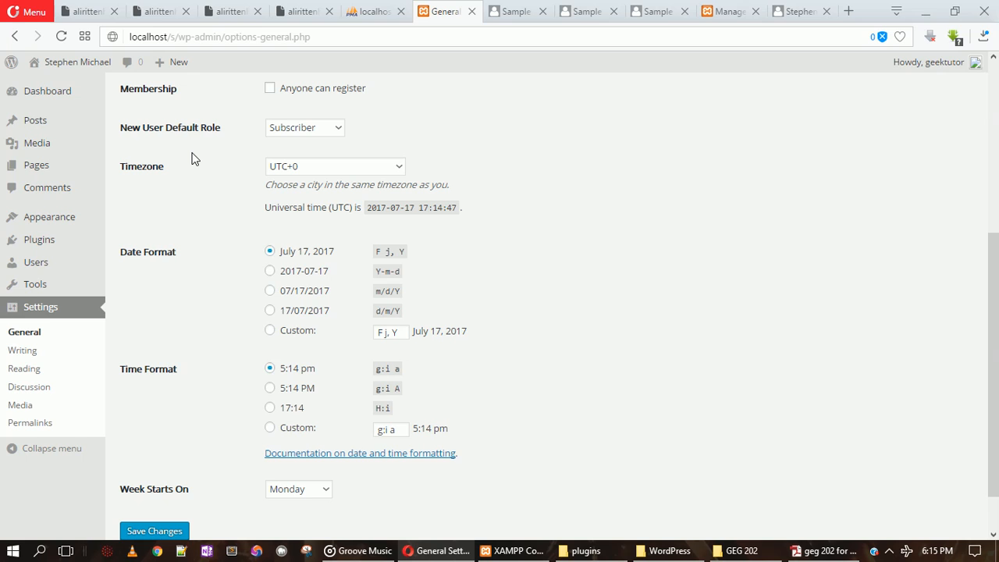
pyautogui.scroll(1, 195, 159)
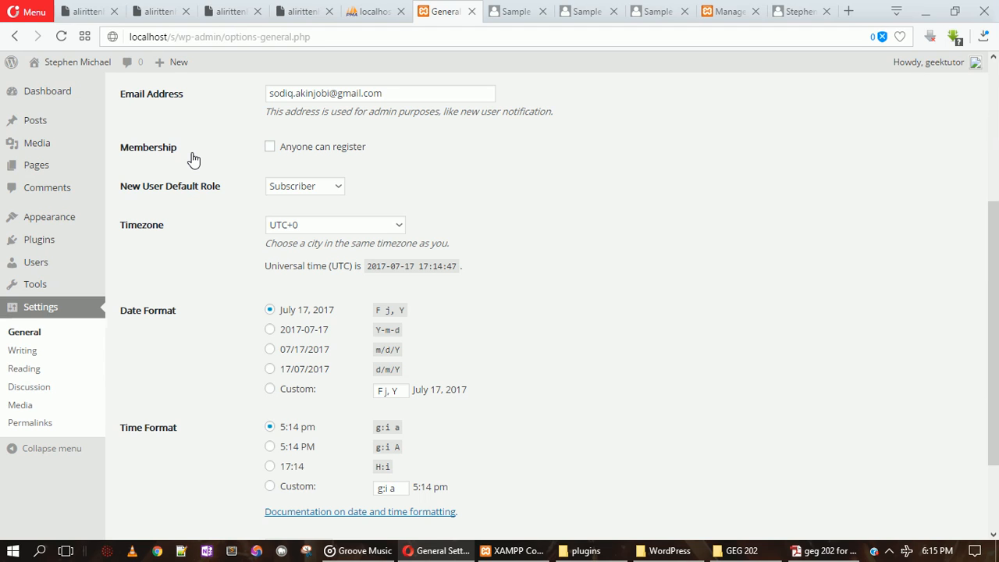
# - Open the Writing Settings and review the default post options, post-via-email fields and update services
pyautogui.click(25, 351)
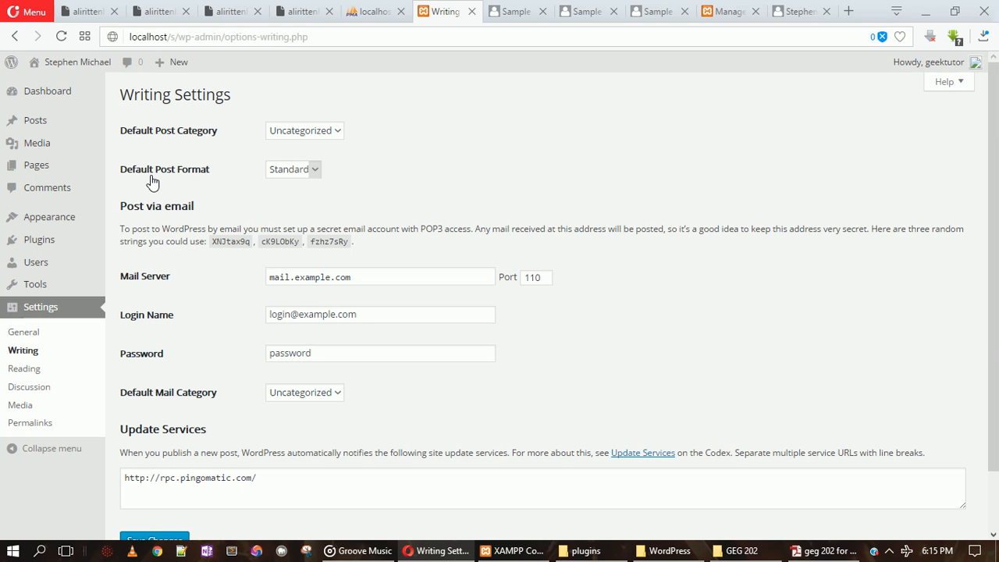
pyautogui.click(491, 151)
pyautogui.scroll(-1, 492, 154)
pyautogui.scroll(1, 492, 156)
pyautogui.scroll(-2, 492, 156)
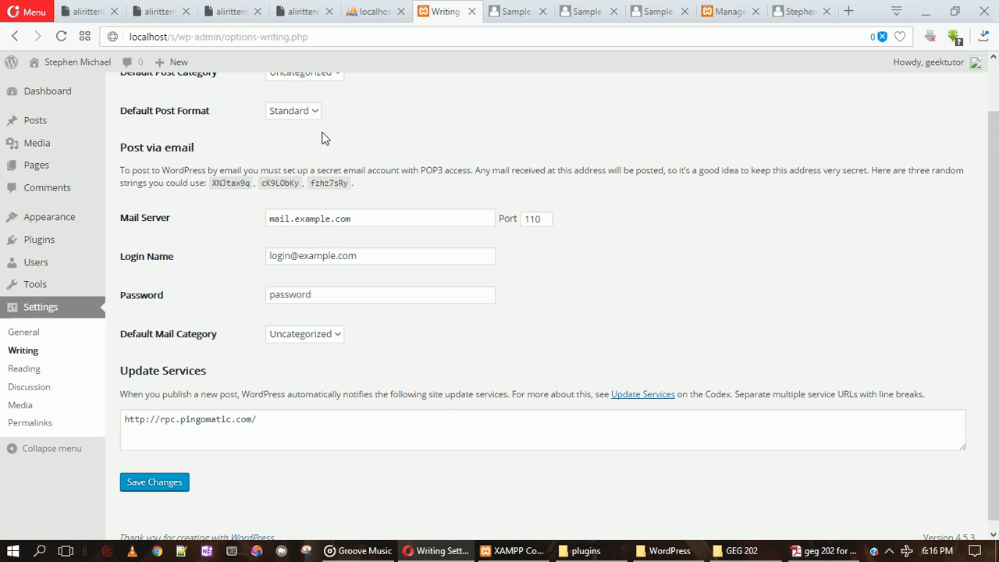
pyautogui.tripleClick(316, 224)
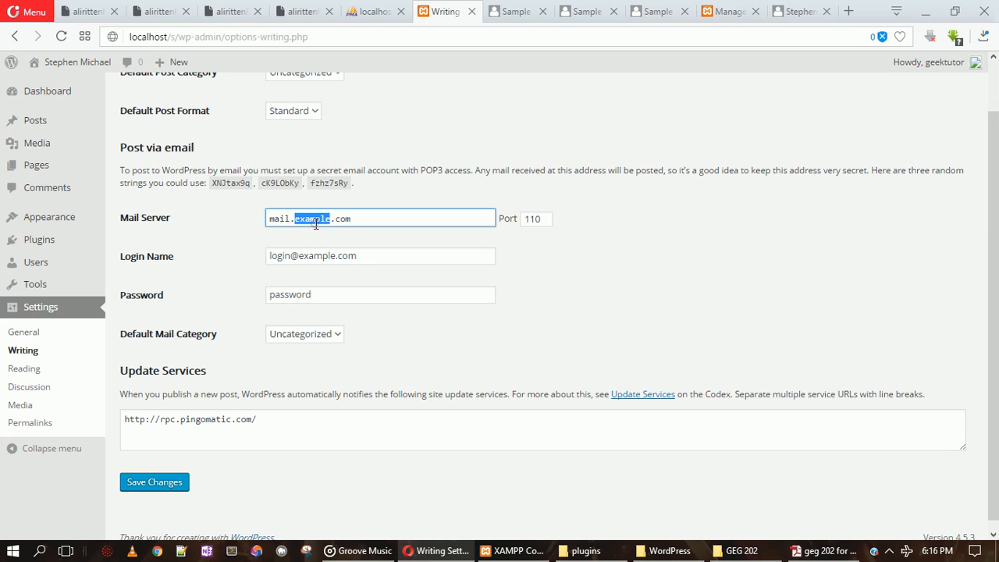
# - In the Reading Settings, show a summary for each article in a feed and save the changes
pyautogui.click(37, 376)
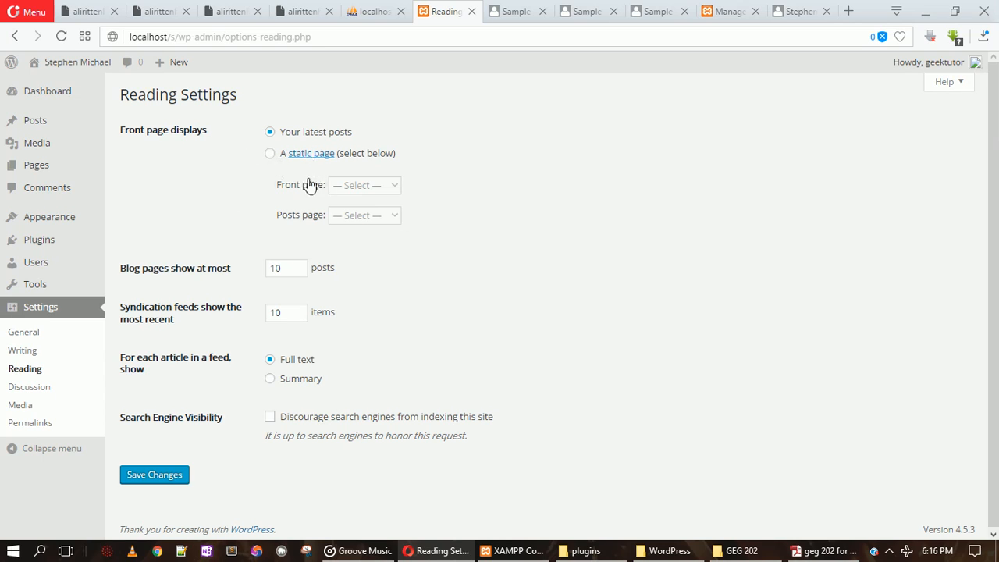
pyautogui.click(286, 268)
pyautogui.click(275, 311)
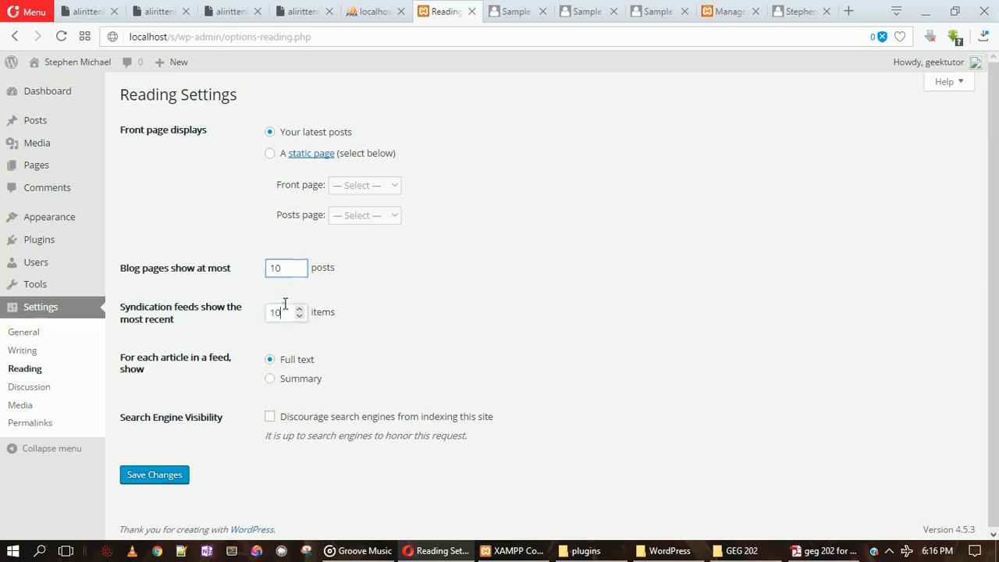
pyautogui.click(272, 379)
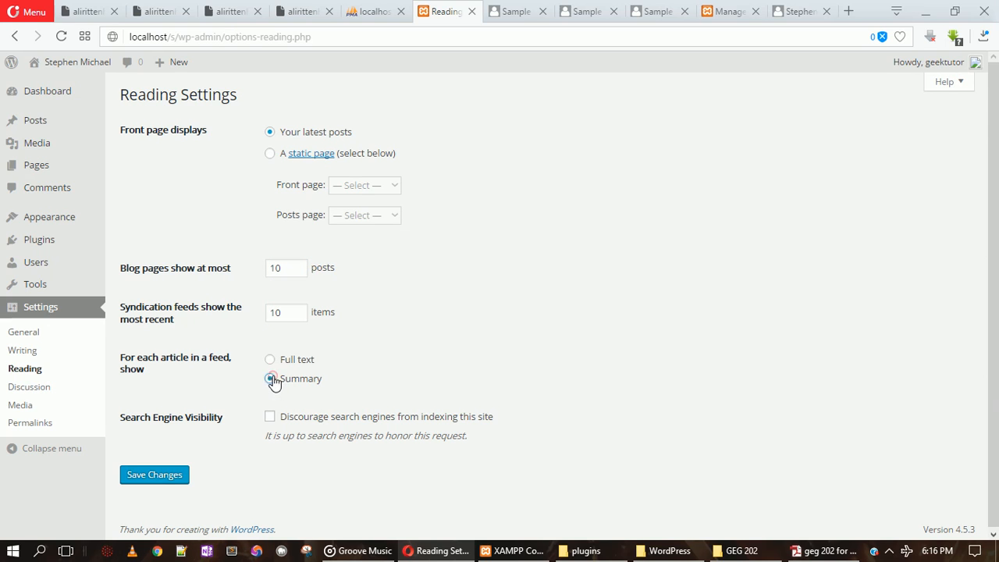
pyautogui.click(156, 478)
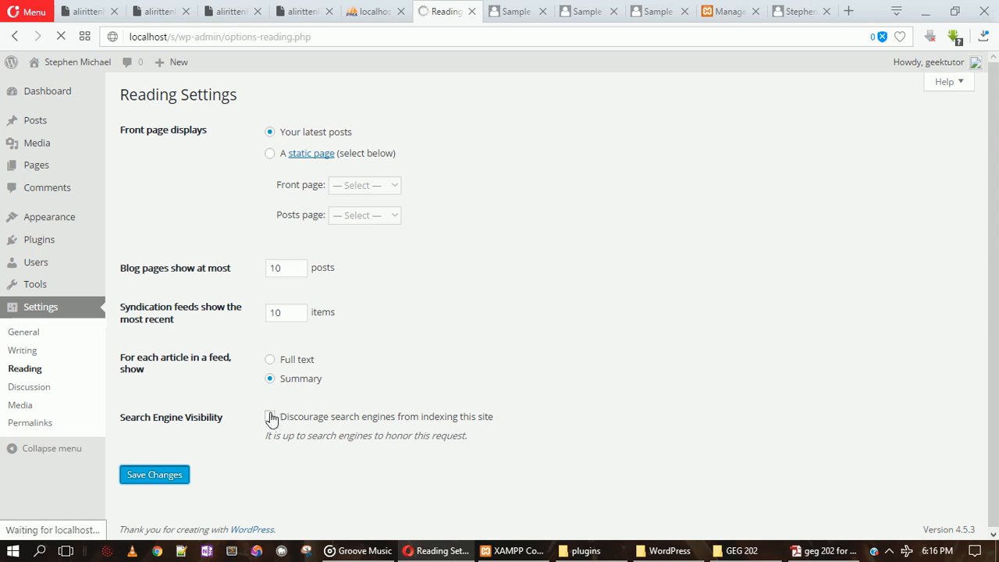
# - In the Discussion Settings, turn off the required author name and email, threaded comments and both email notification options
pyautogui.click(36, 389)
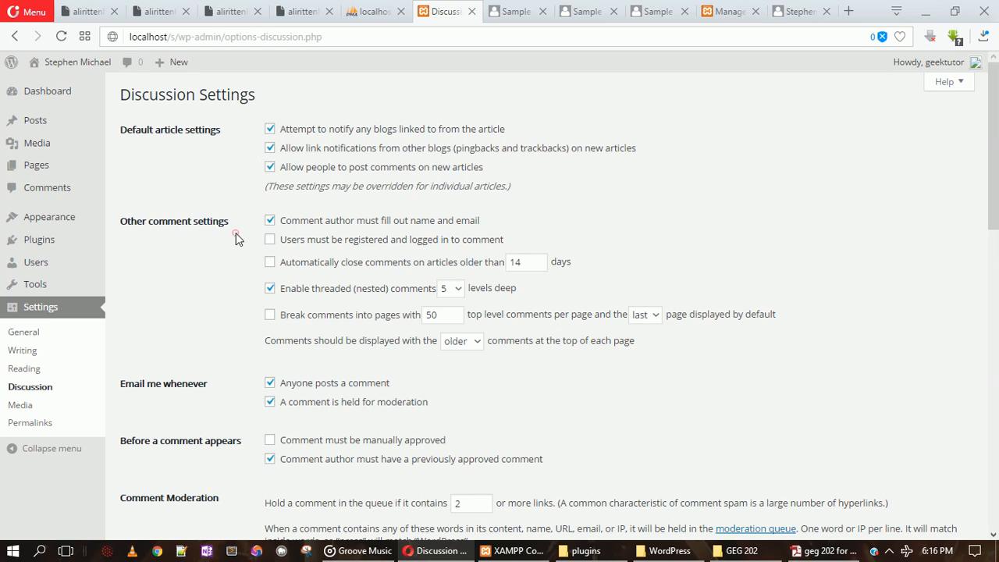
pyautogui.click(269, 223)
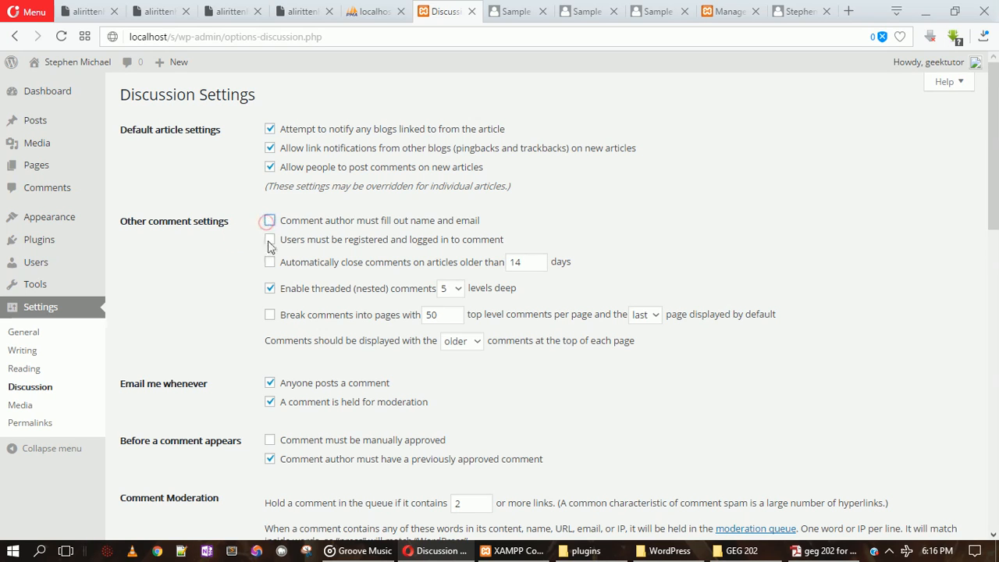
pyautogui.click(270, 290)
pyautogui.click(269, 383)
pyautogui.click(269, 402)
# - Examine the comment approval, Comment Moderation and Comment Blacklist options in the Discussion Settings
pyautogui.scroll(-4, 242, 398)
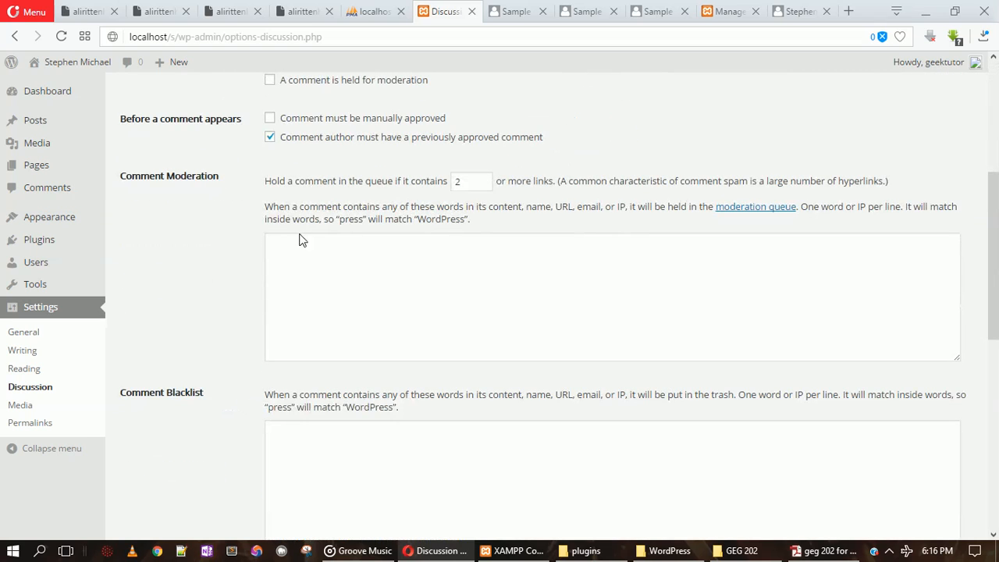
pyautogui.click(270, 138)
pyautogui.click(272, 139)
pyautogui.click(226, 202)
pyautogui.scroll(-3, 228, 206)
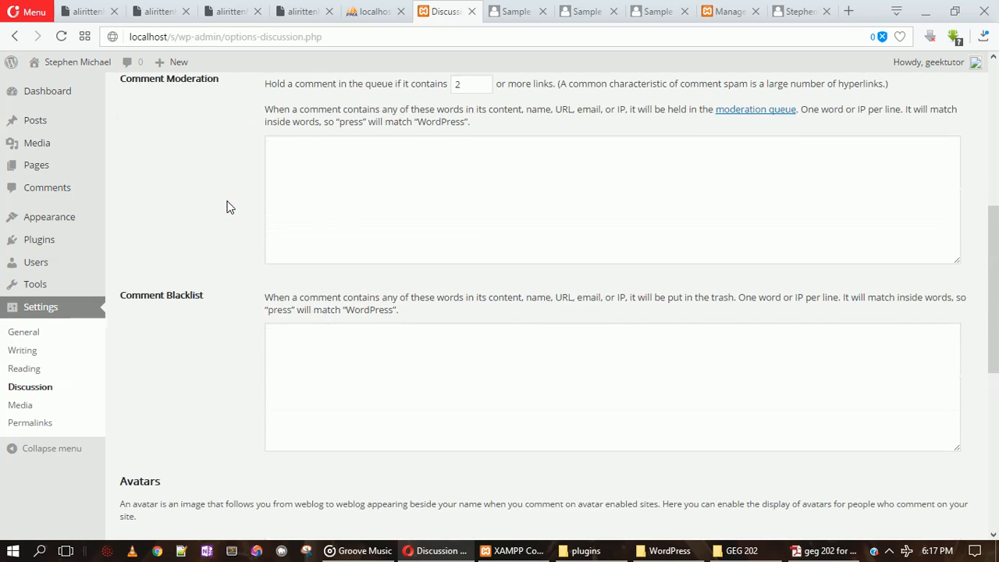
pyautogui.scroll(-1, 229, 207)
pyautogui.scroll(1, 229, 207)
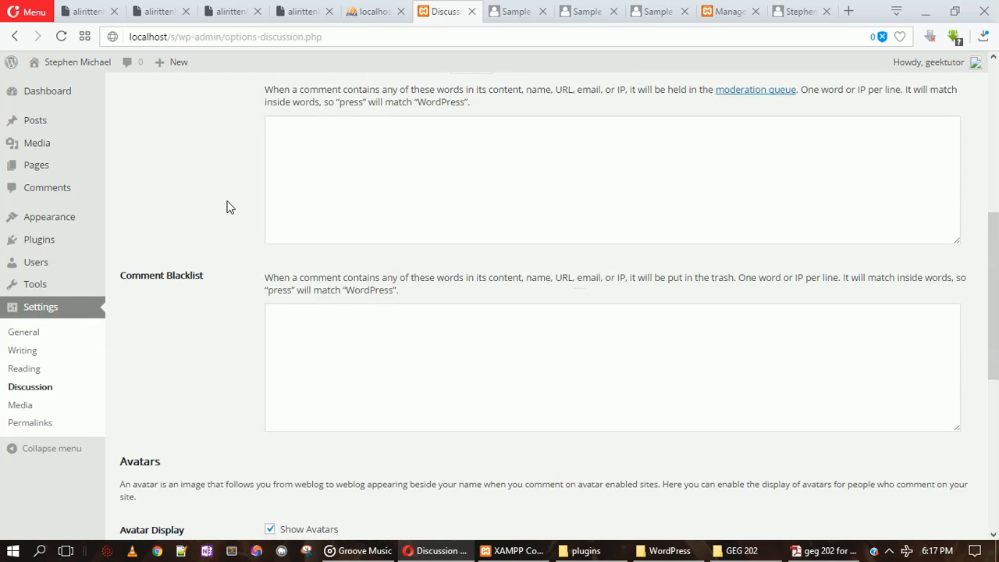
pyautogui.click(403, 333)
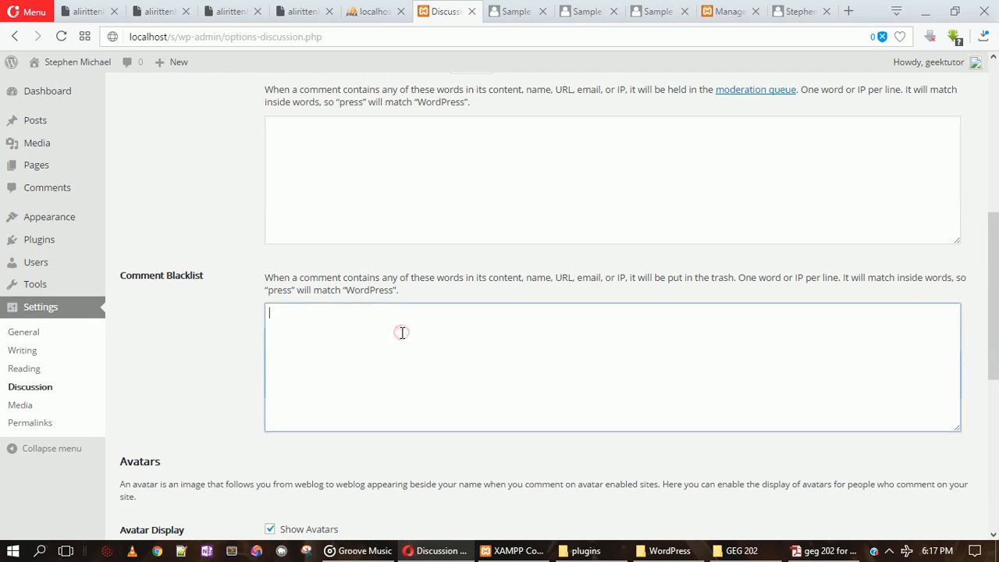
# - View the Media and Permalink Settings, trying the Day and name structure before reselecting Post name
pyautogui.click(22, 407)
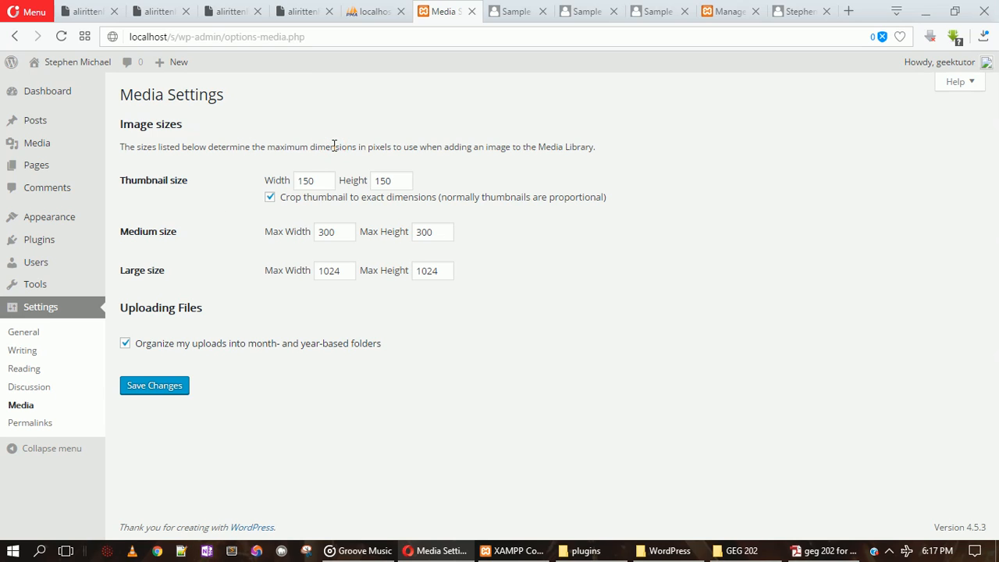
pyautogui.click(37, 422)
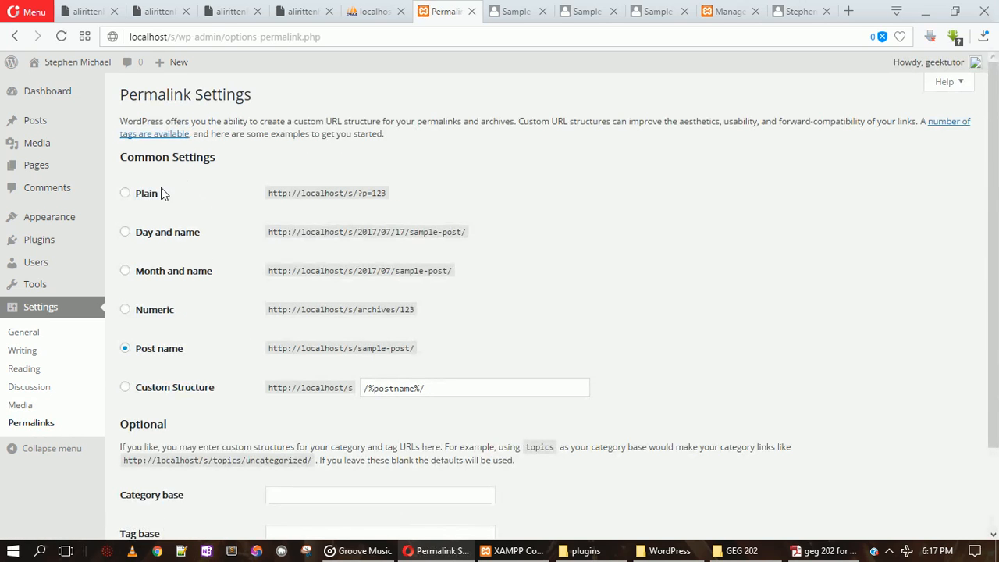
pyautogui.click(150, 234)
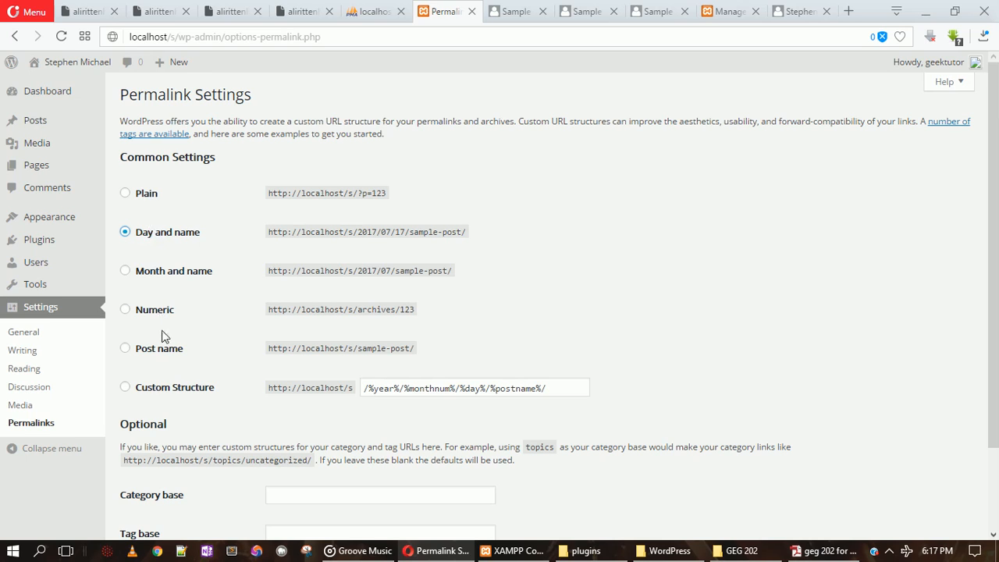
pyautogui.click(163, 353)
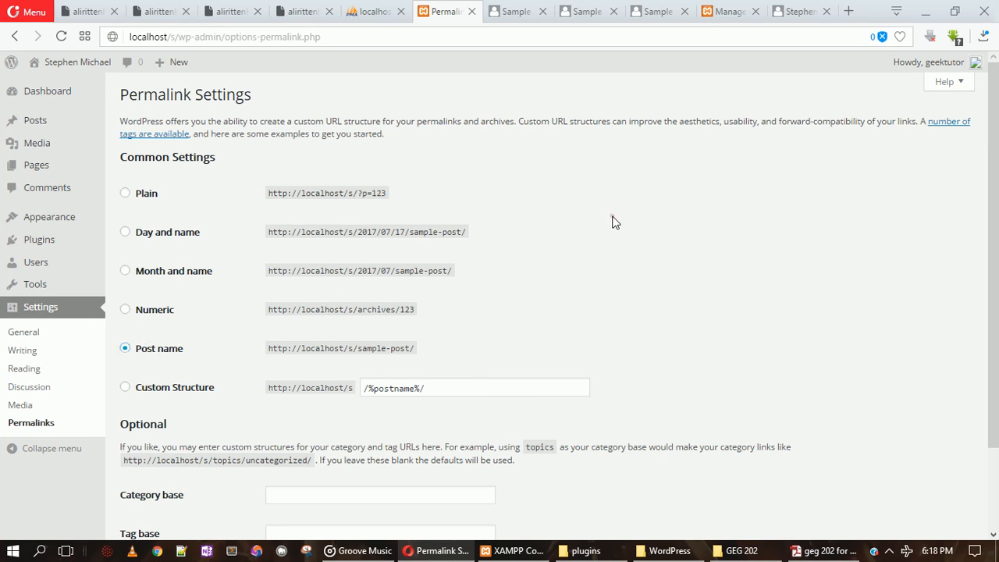
pyautogui.scroll(-1, 613, 222)
pyautogui.scroll(-2, 612, 222)
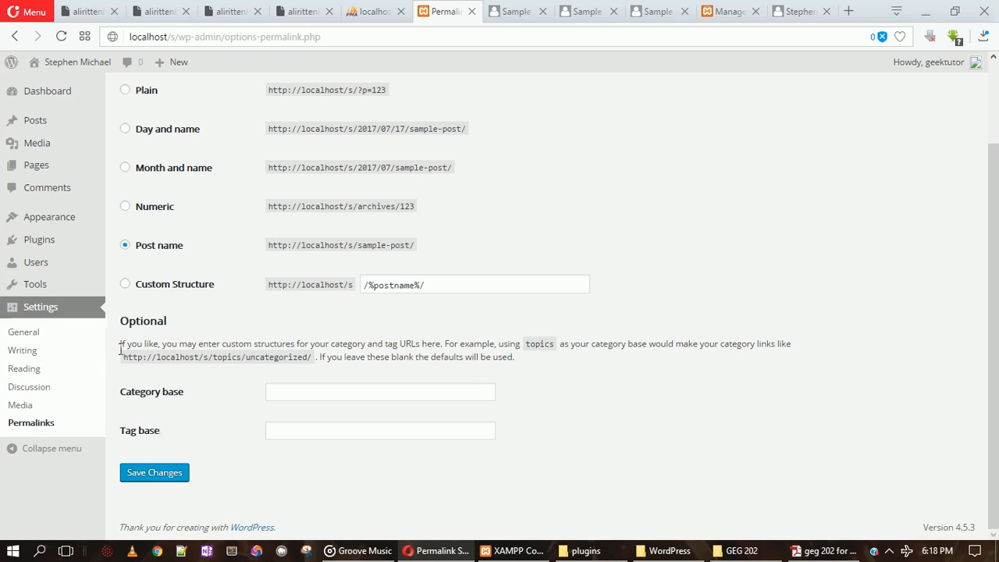
# - Try to bulk-activate the Boss. for Sensei, Sensei, Thrive Visual Editor and WooCommerce plugins from the installed plugins list
pyautogui.moveTo(92, 247)
pyautogui.click(161, 243)
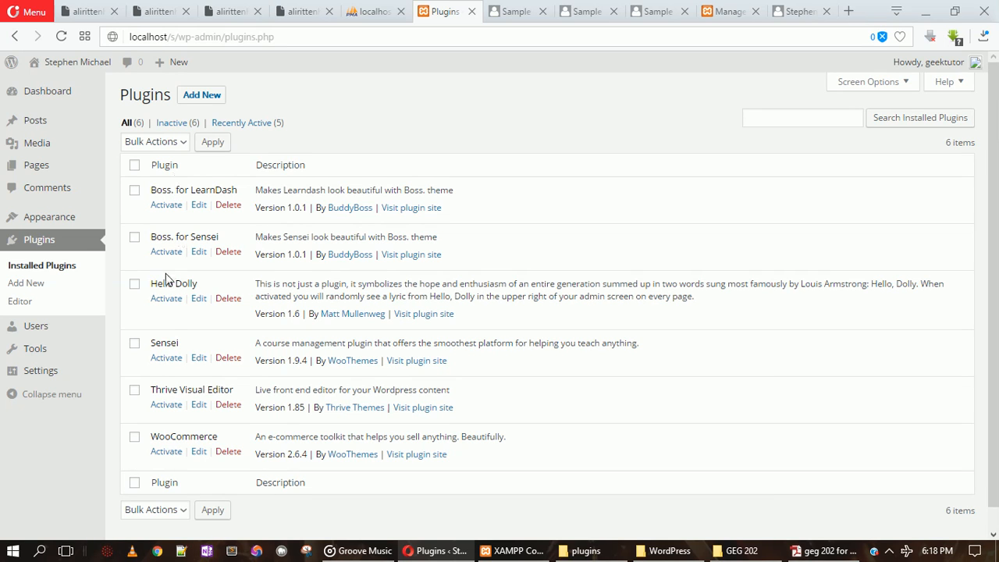
pyautogui.click(136, 349)
pyautogui.click(136, 394)
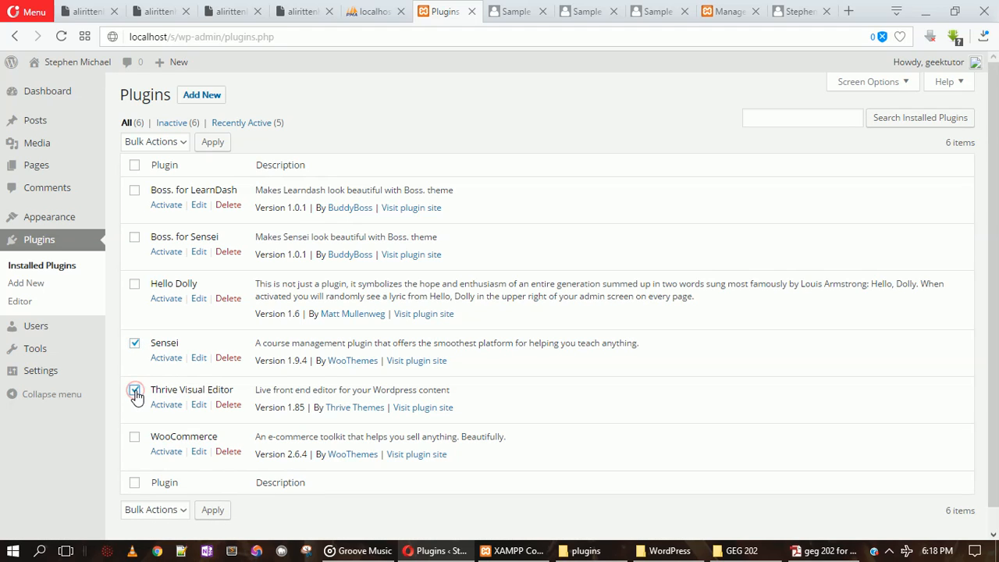
pyautogui.click(133, 439)
pyautogui.click(135, 238)
pyautogui.click(151, 141)
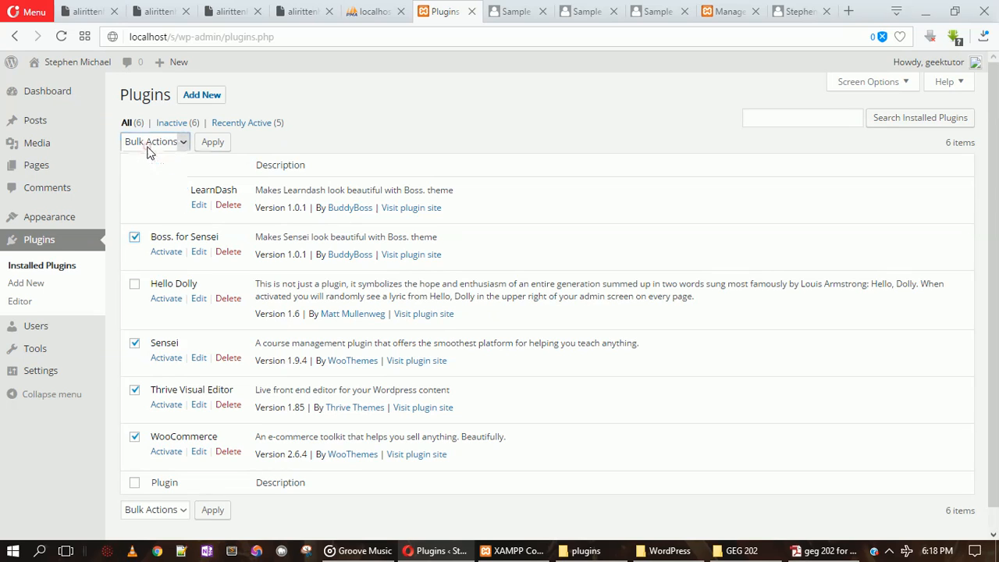
pyautogui.click(156, 173)
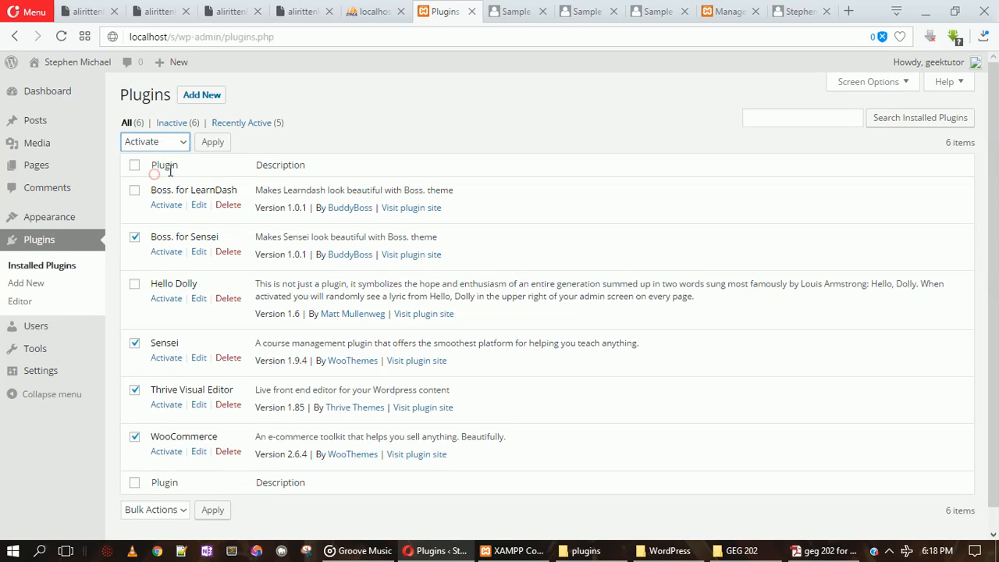
pyautogui.click(213, 142)
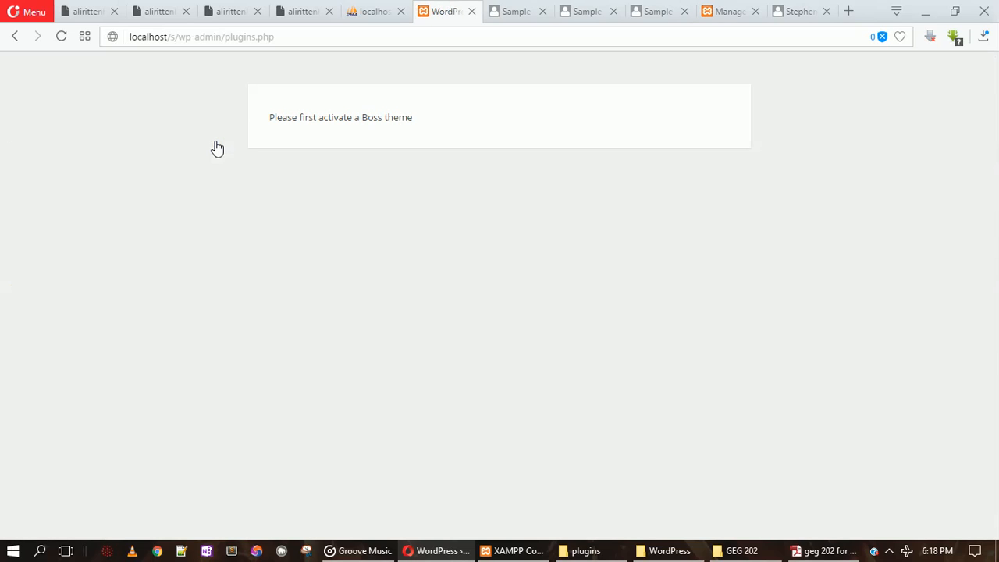
# - Return to the installed plugins list, deselect Boss. for Sensei, and bulk-activate Sensei, Thrive Visual Editor and WooCommerce
pyautogui.click(23, 37)
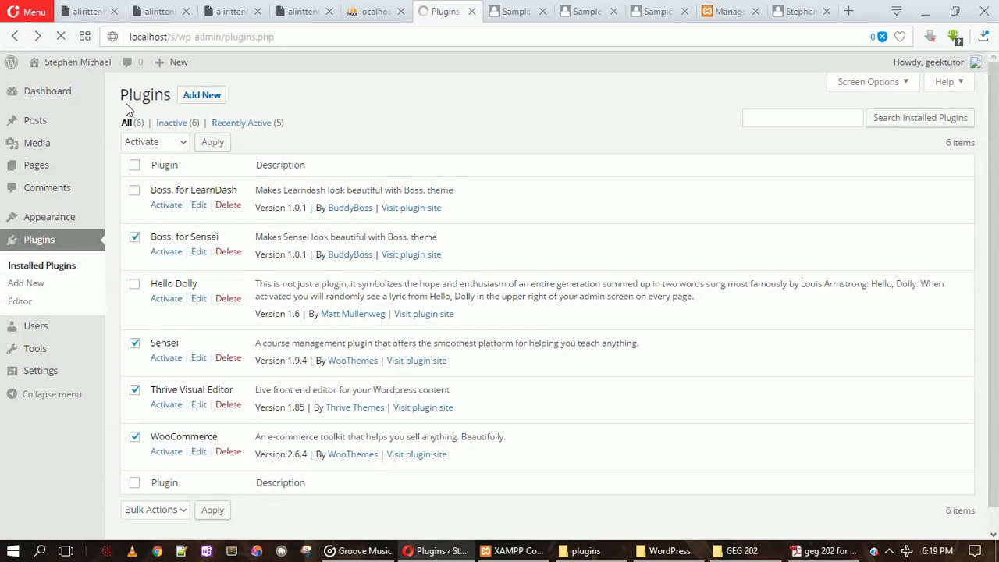
pyautogui.click(132, 238)
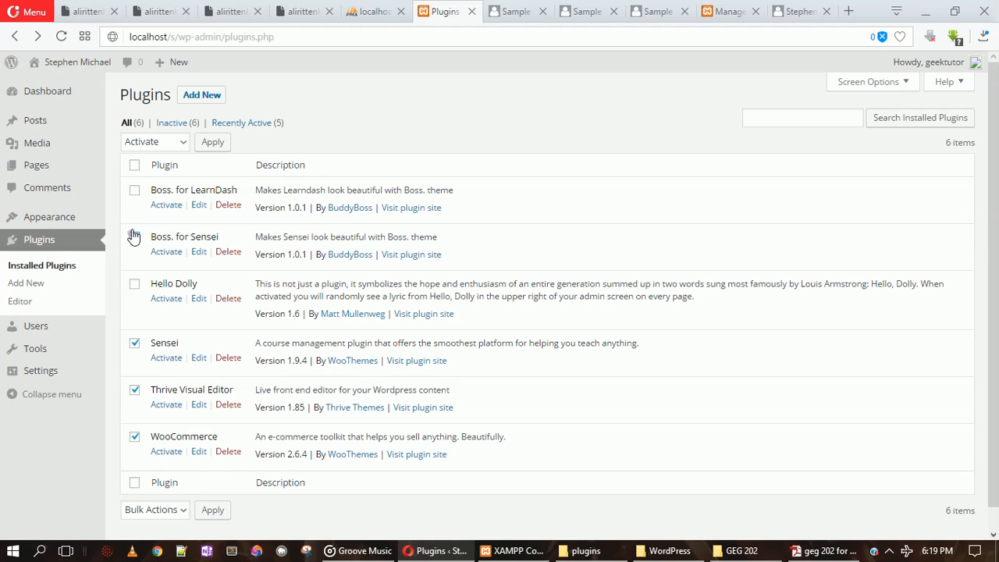
pyautogui.click(173, 143)
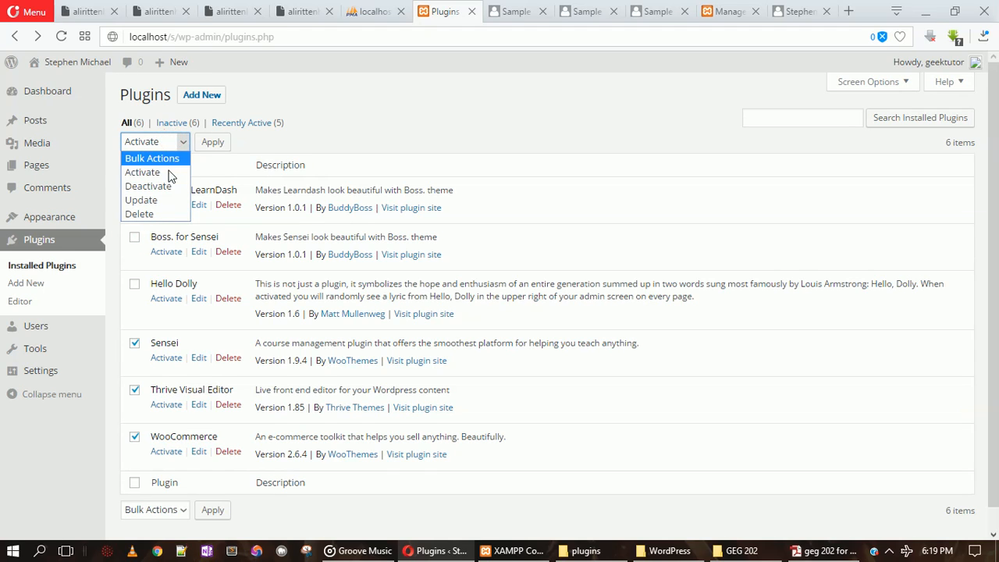
pyautogui.click(167, 173)
pyautogui.click(213, 143)
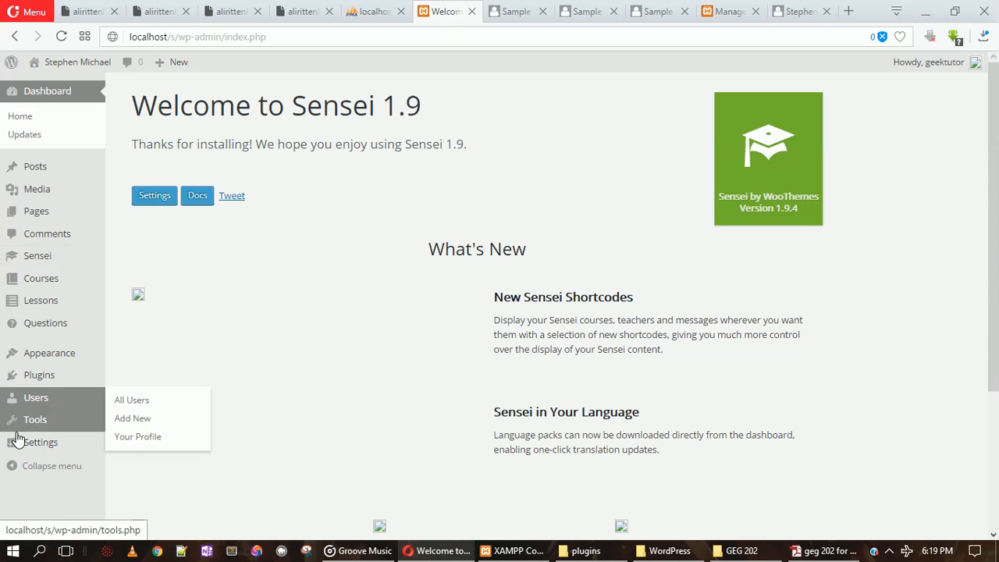
pyautogui.moveTo(34, 453)
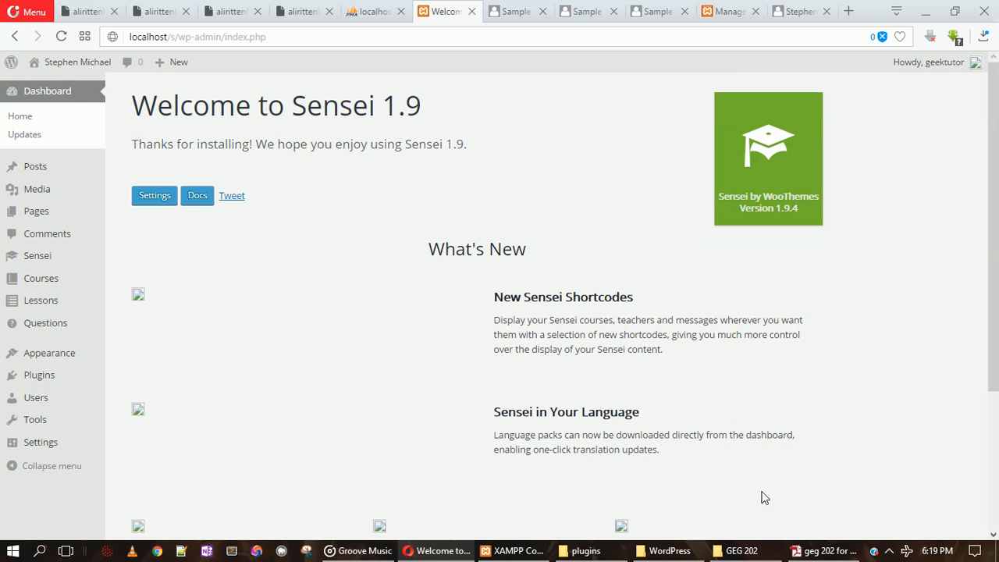
pyautogui.click(889, 551)
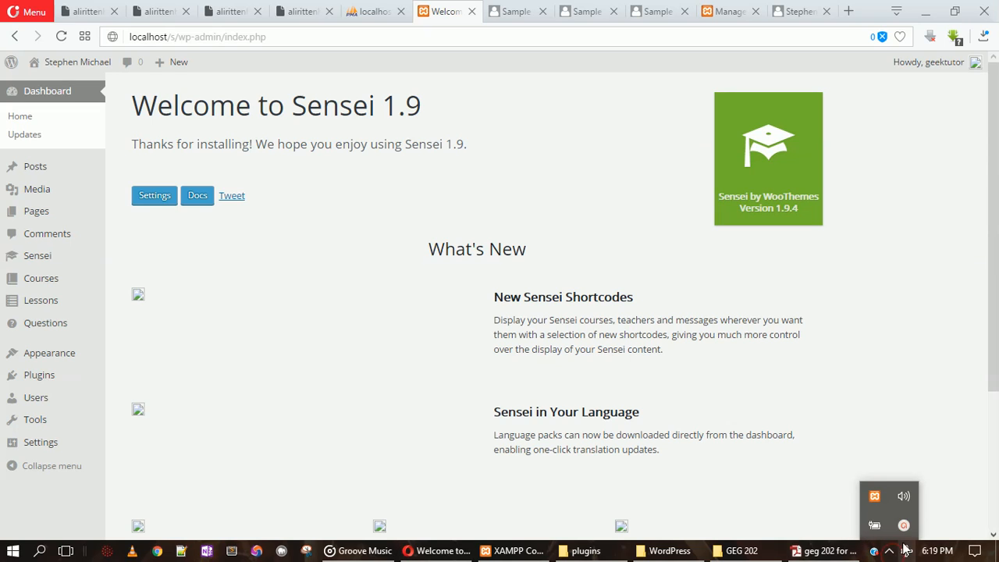
pyautogui.click(906, 526)
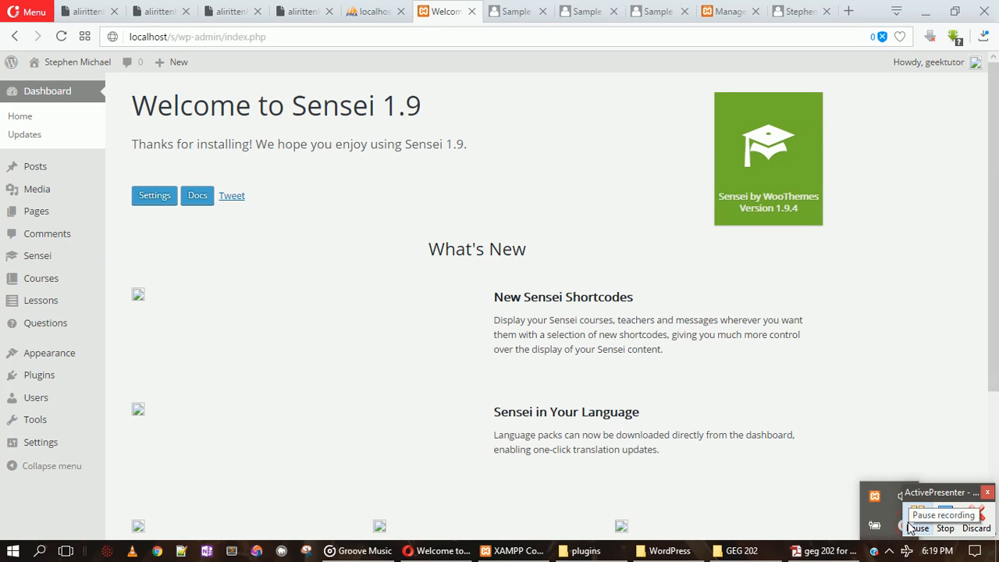